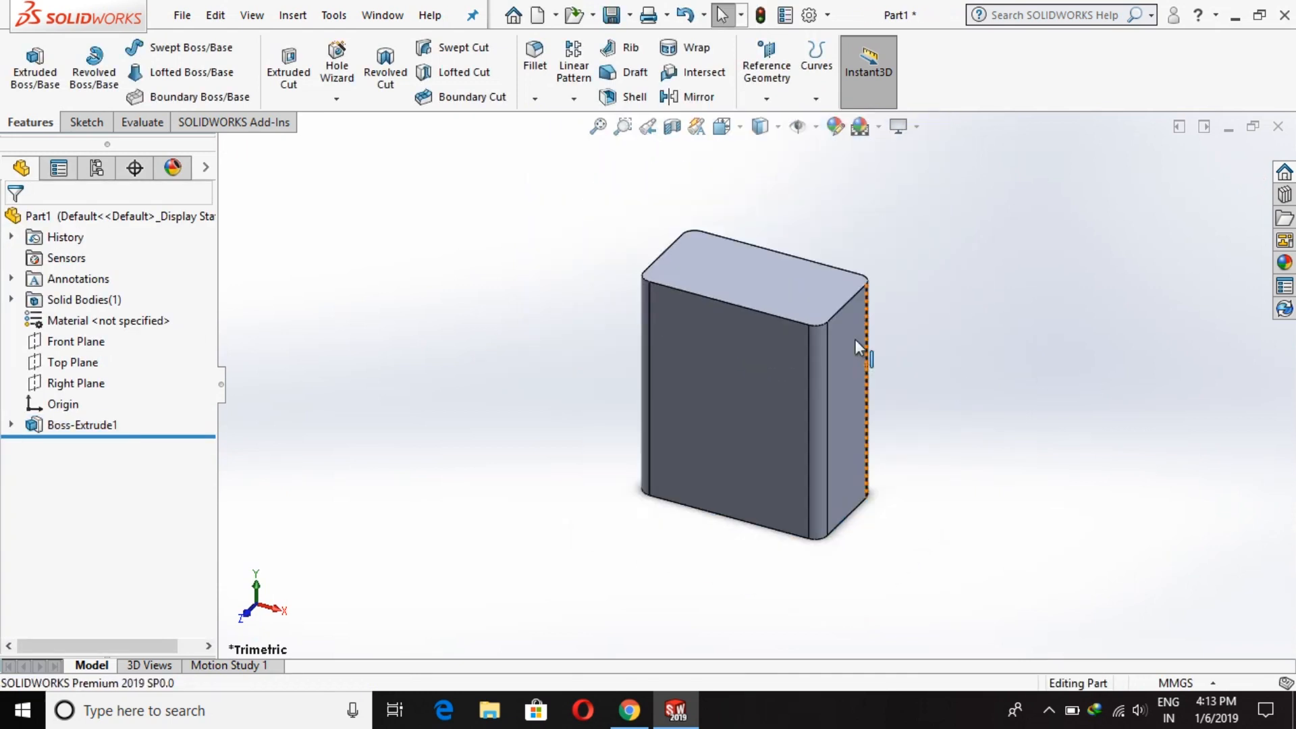
Step: Create a reference plane offset 46 mm above the top face of the block
{"action": "left_click", "coordinate": [752, 295]}
{"action": "left_click", "coordinate": [766, 99]}
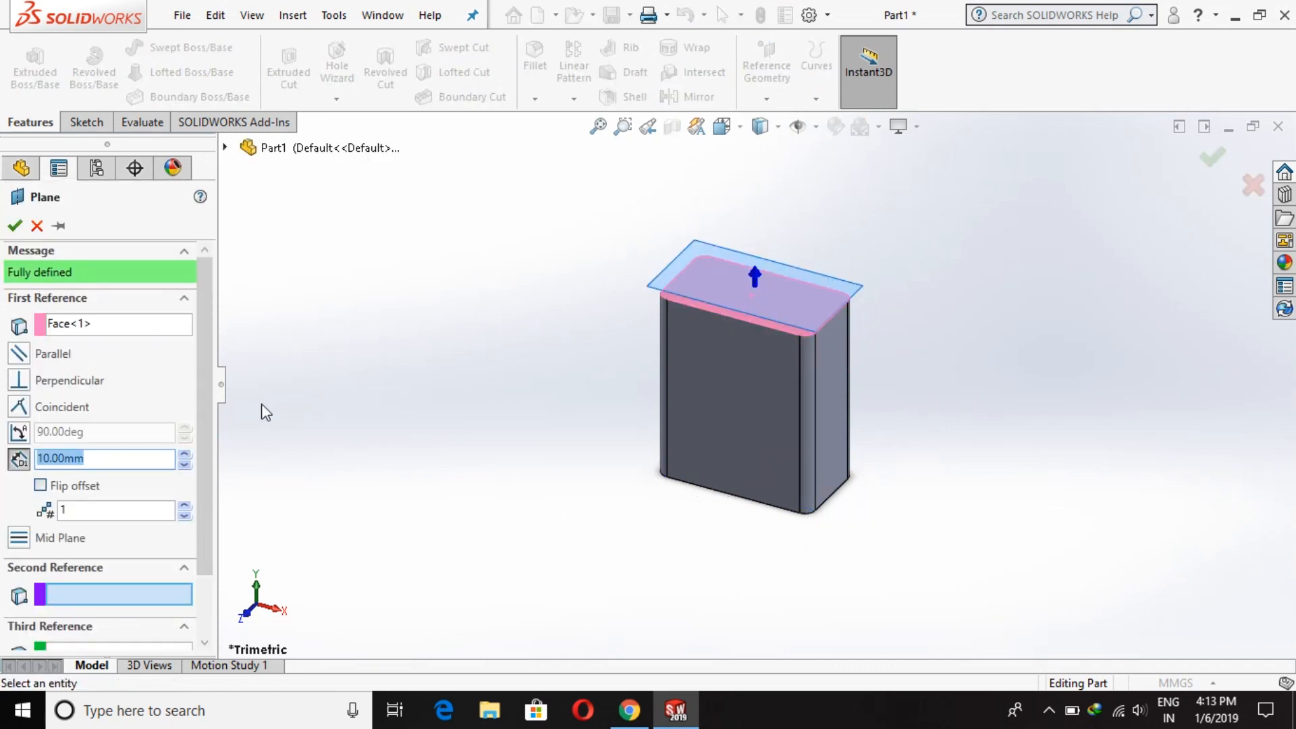
{"action": "key", "text": "Return"}
{"action": "left_click", "coordinate": [17, 226]}
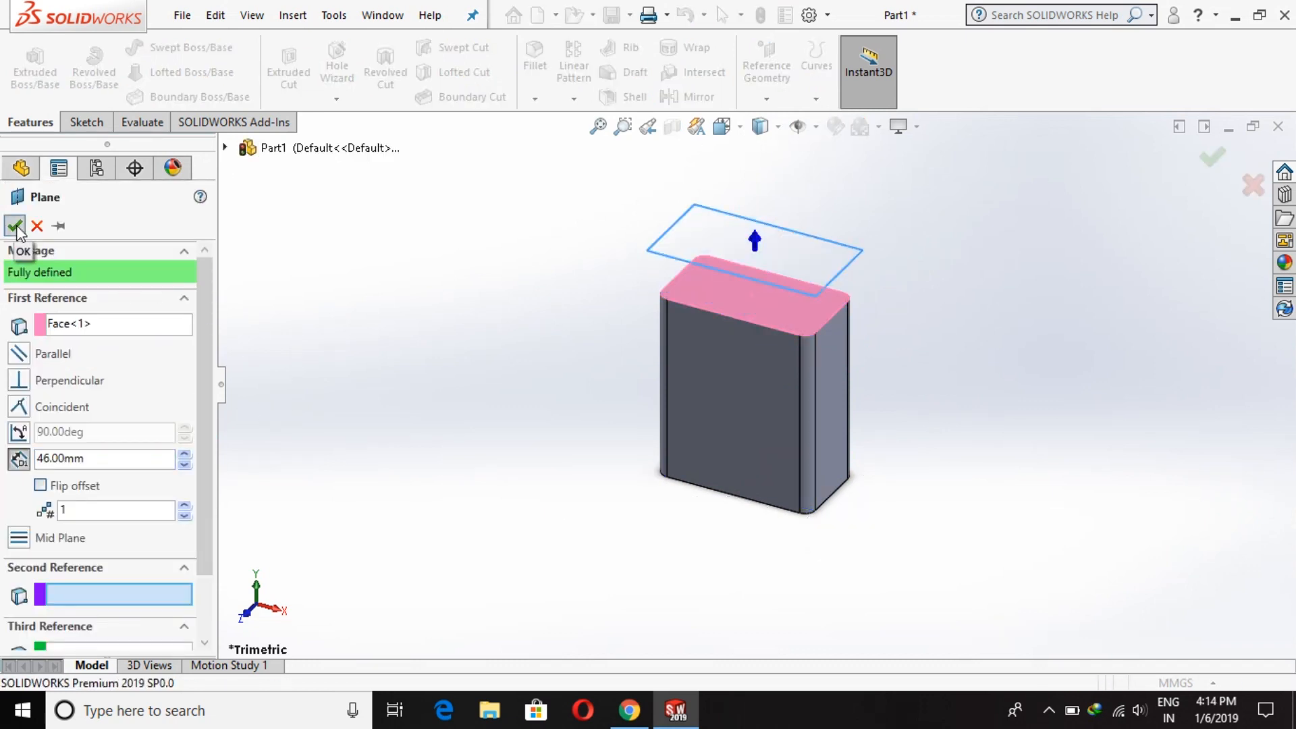
Step: Start a sketch on the offset plane and draw a circle about 32 mm in diameter, level with the origin on its negative X side
{"action": "right_click", "coordinate": [721, 228]}
{"action": "left_click", "coordinate": [762, 198]}
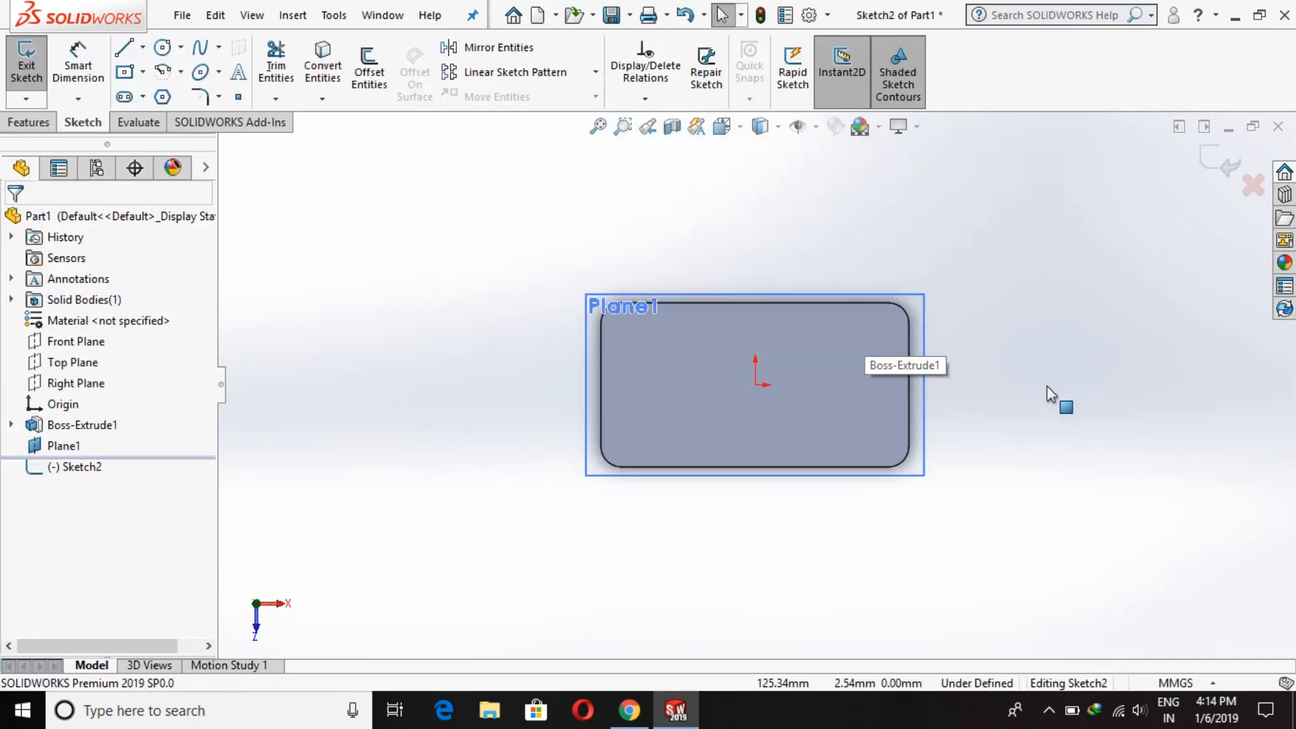
{"action": "left_click", "coordinate": [163, 48]}
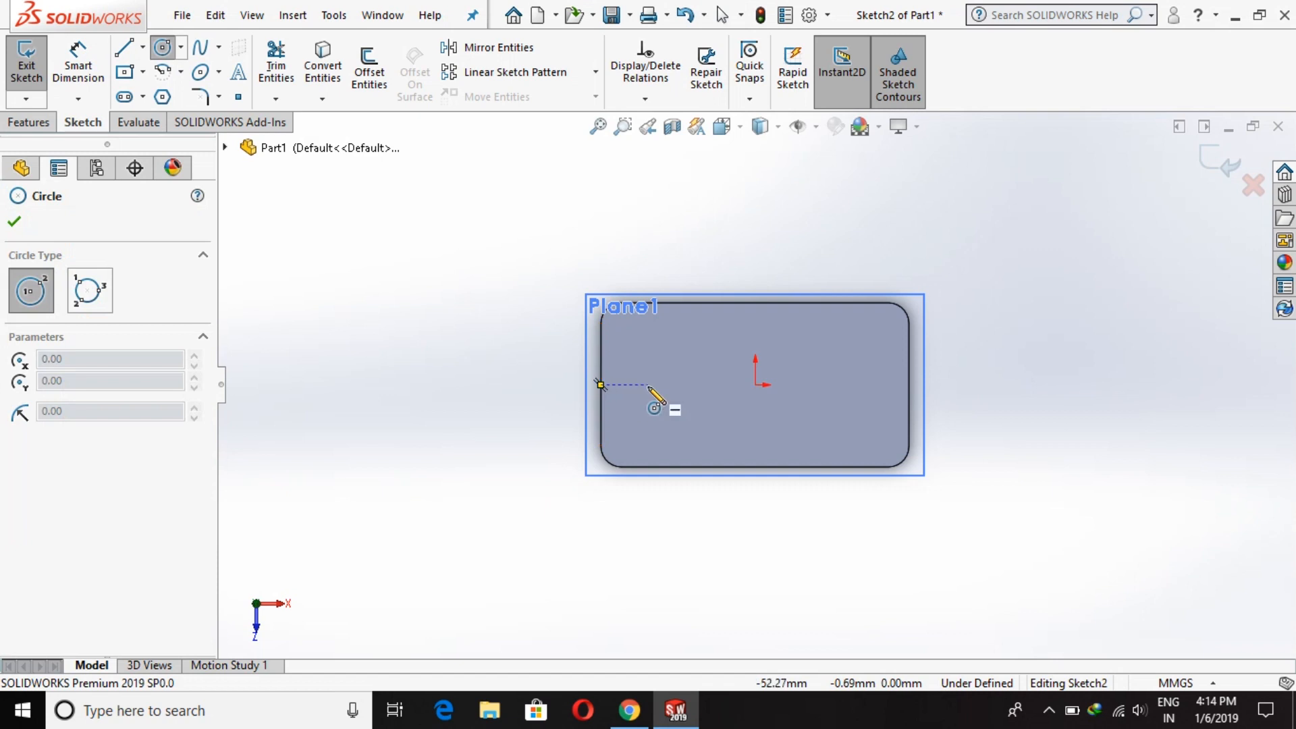
{"action": "left_click", "coordinate": [648, 386]}
{"action": "left_click", "coordinate": [655, 352]}
Step: Dimension the sketched circle's diameter as 50 mm
{"action": "left_click", "coordinate": [84, 64]}
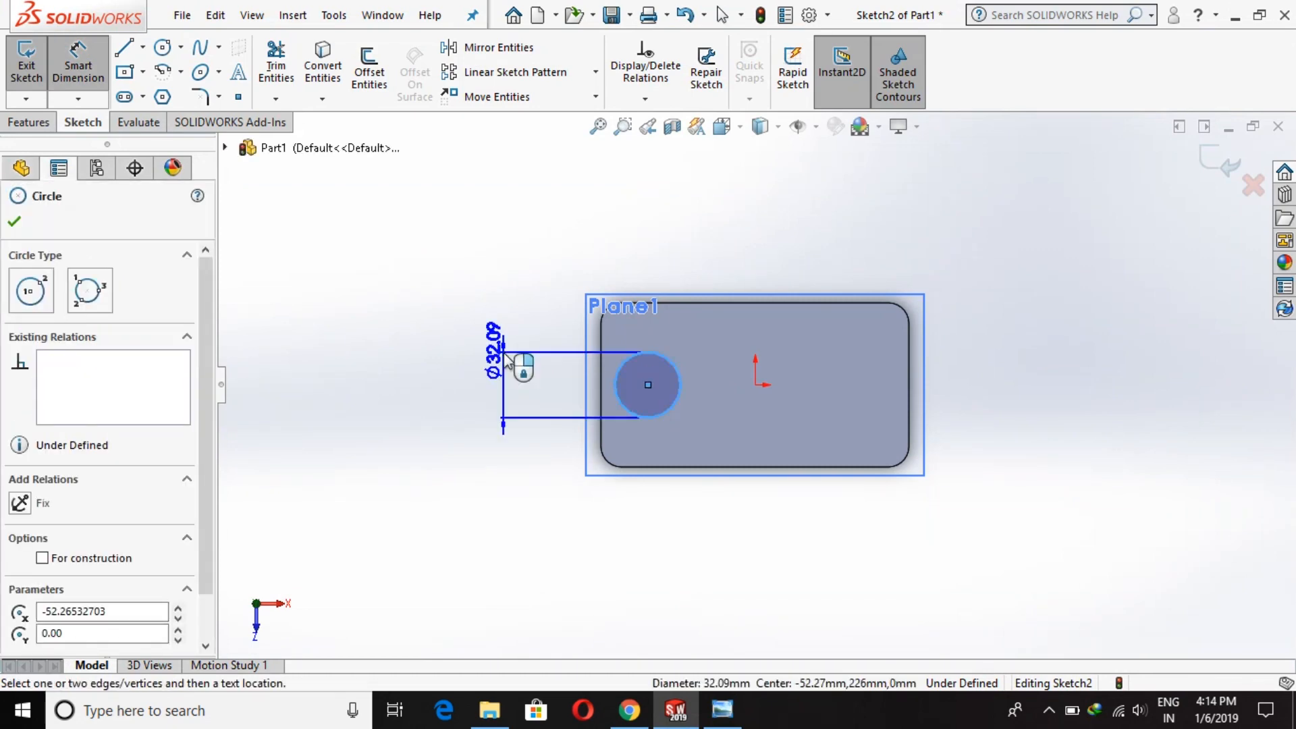
{"action": "left_click", "coordinate": [512, 363]}
{"action": "type", "text": "5"}
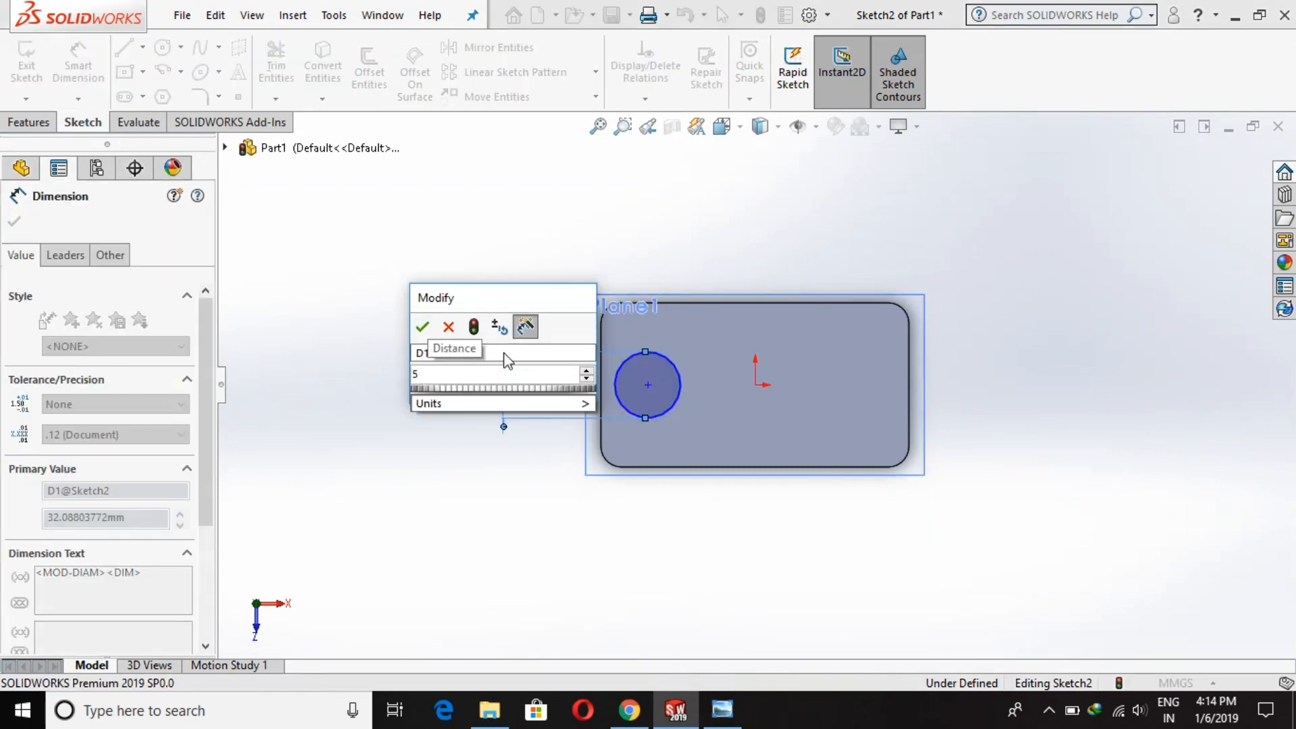
{"action": "type", "text": "0"}
{"action": "key", "text": "Return"}
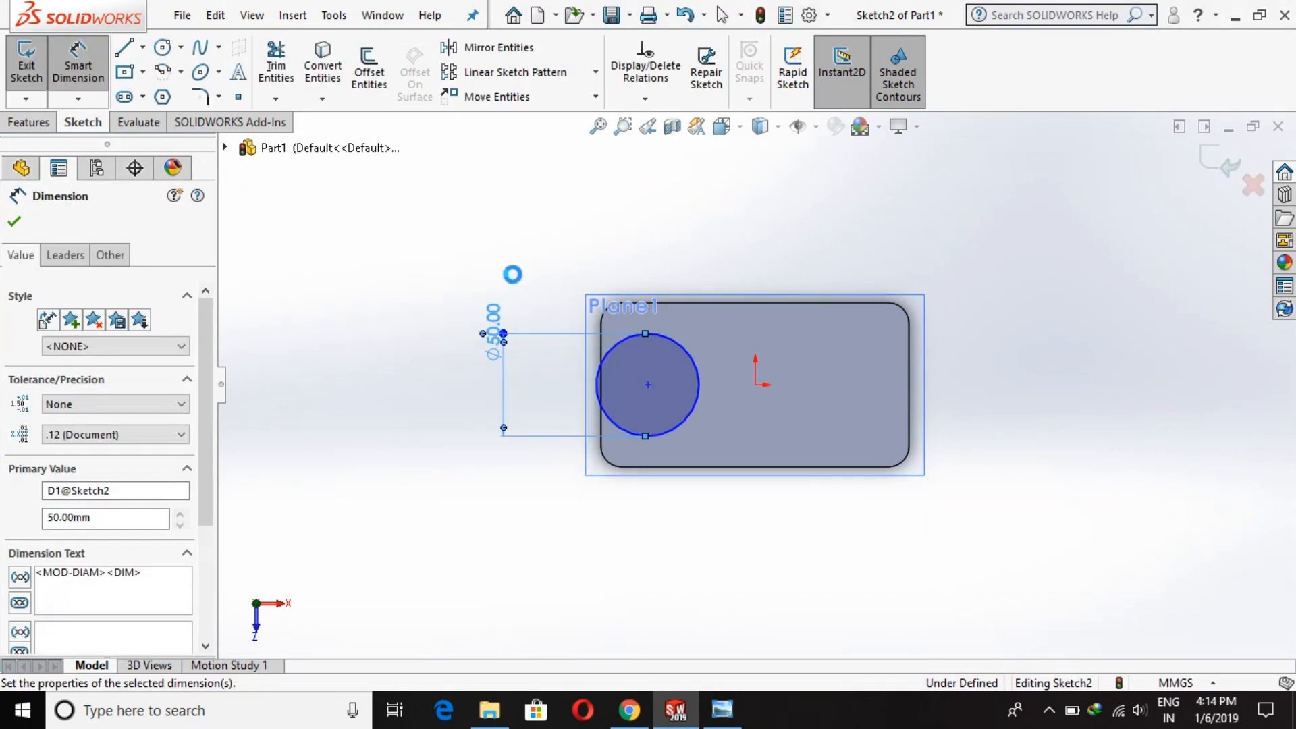
Step: Dimension the circle's centre 40 mm from the block's short edge on the negative X side
{"action": "left_click", "coordinate": [648, 385]}
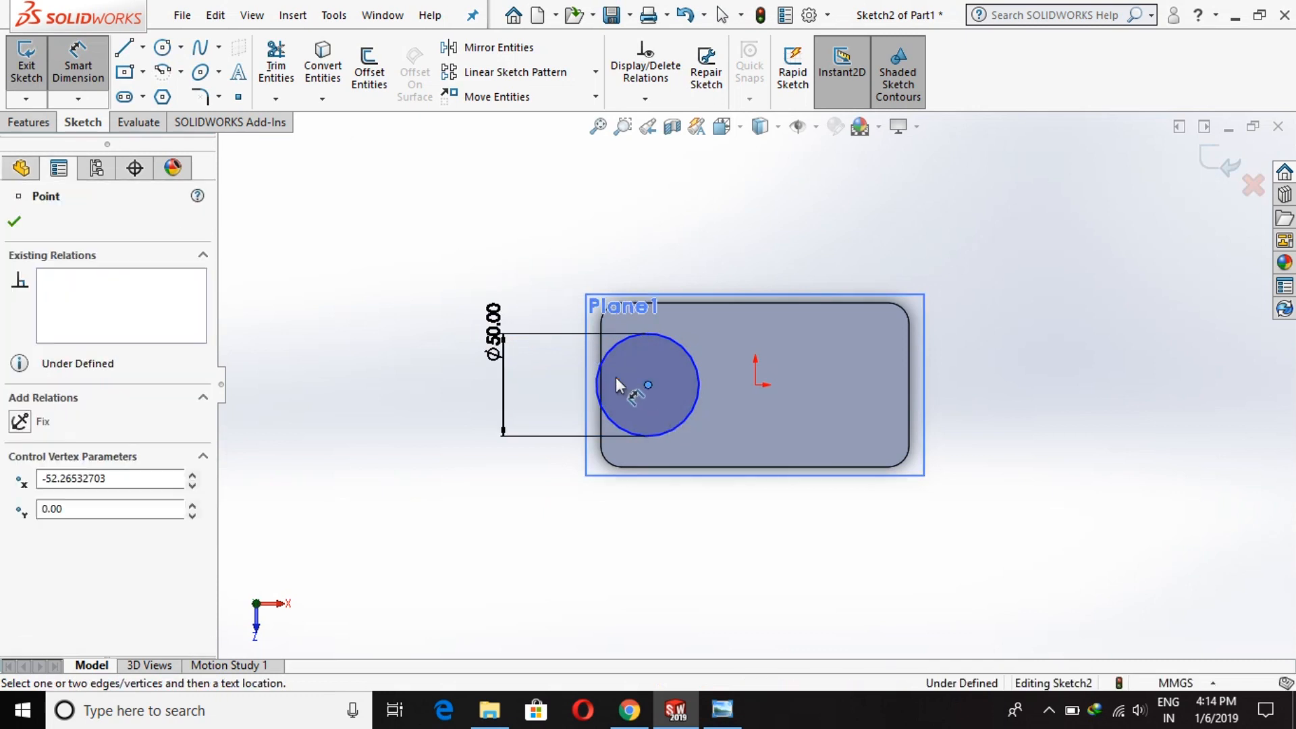
{"action": "left_click", "coordinate": [602, 368]}
{"action": "left_click", "coordinate": [628, 238]}
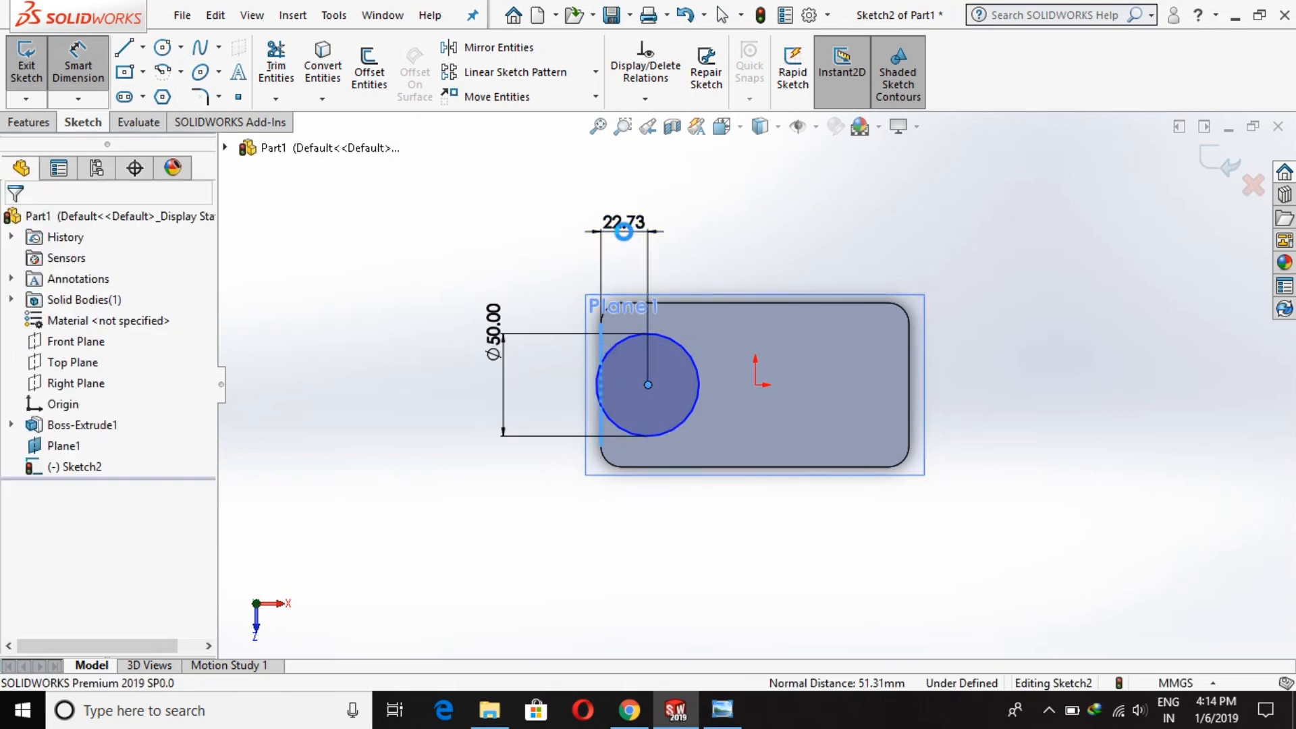
{"action": "type", "text": "40"}
{"action": "key", "text": "Return"}
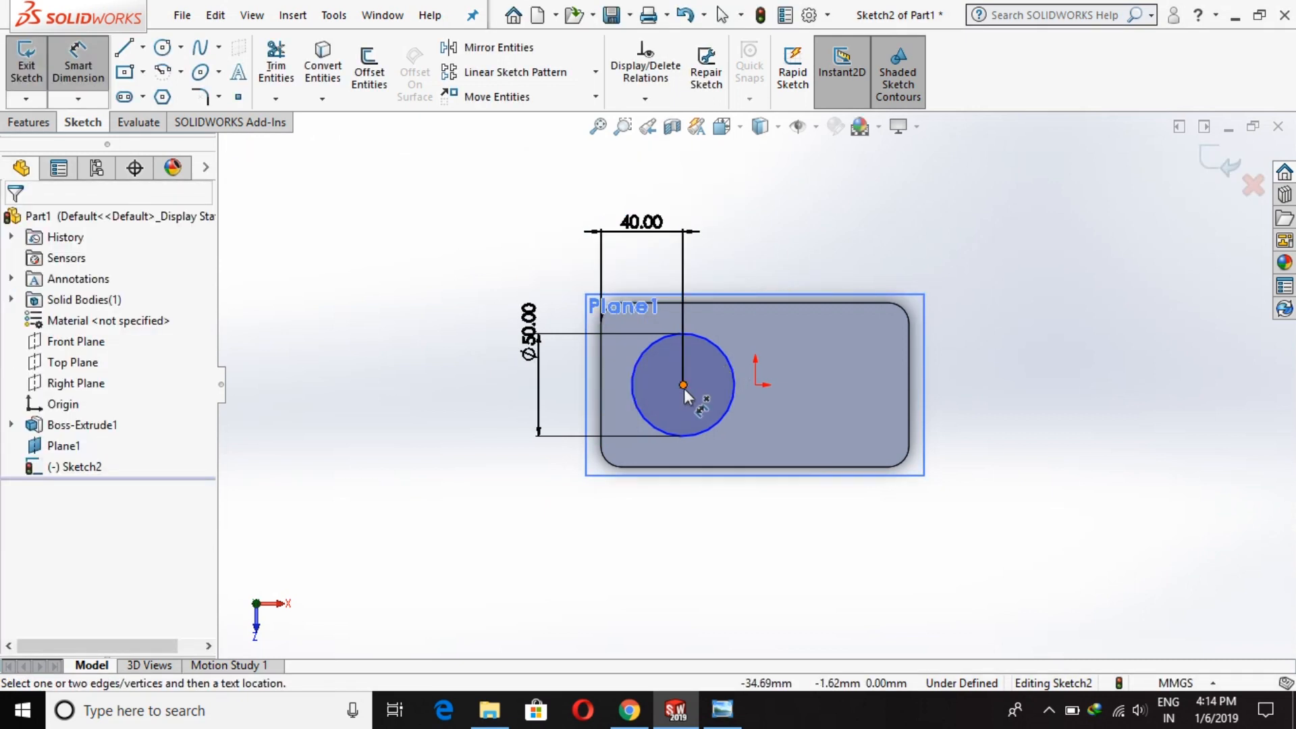
Step: Dimension the circle's centre 40 mm from the block's long front edge and exit the sketch
{"action": "left_click", "coordinate": [683, 386]}
{"action": "left_click", "coordinate": [672, 475]}
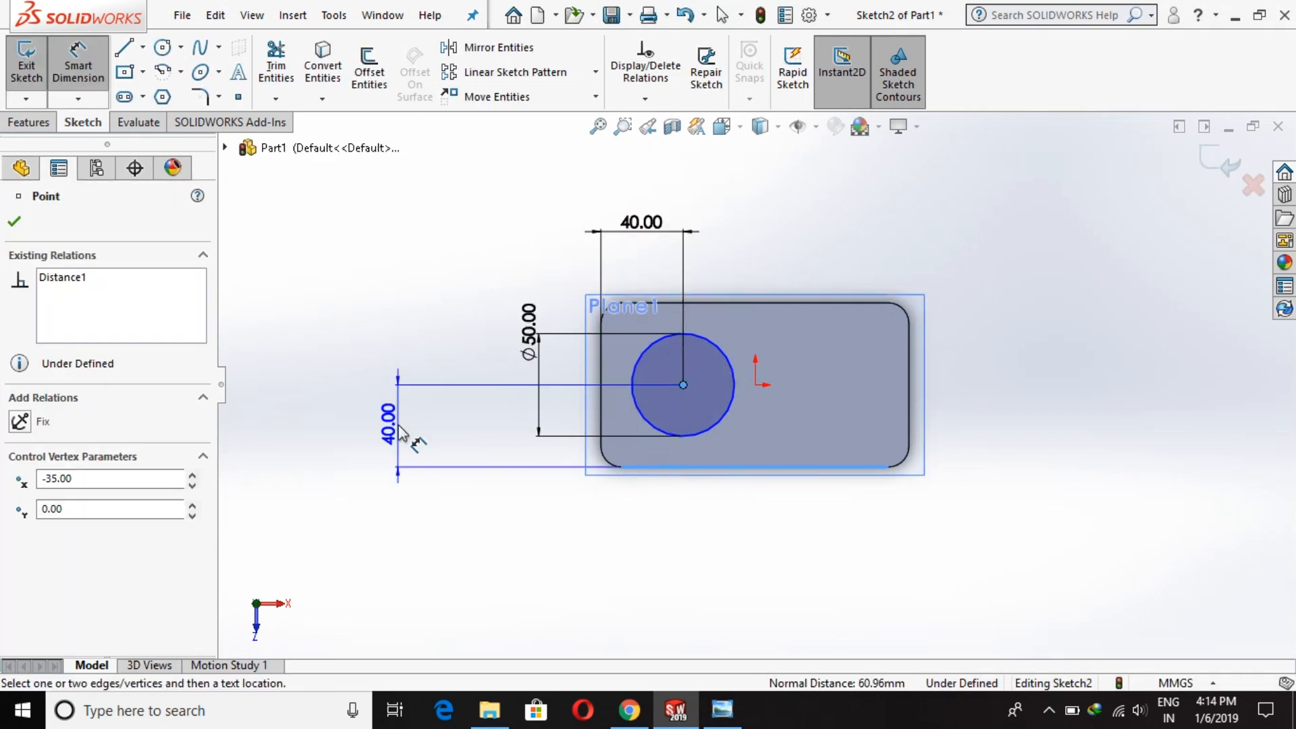
{"action": "left_click", "coordinate": [405, 432]}
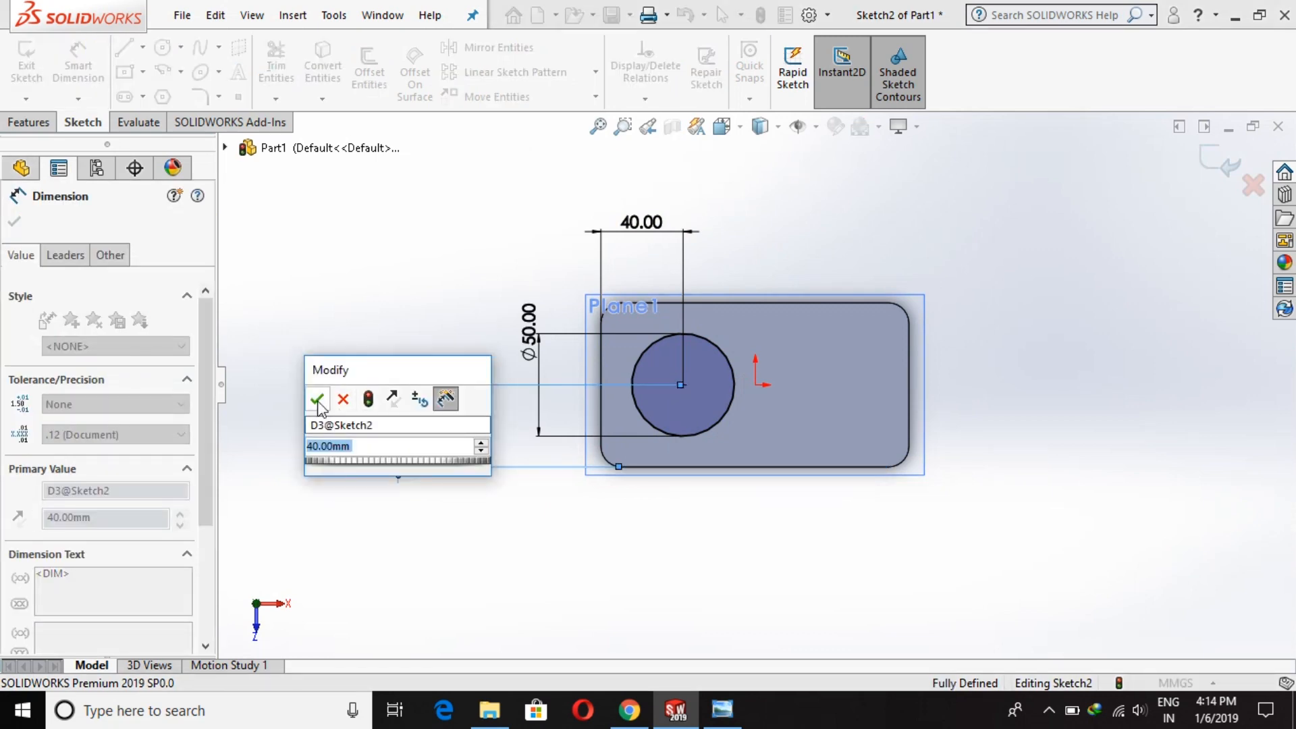
{"action": "left_click", "coordinate": [318, 402]}
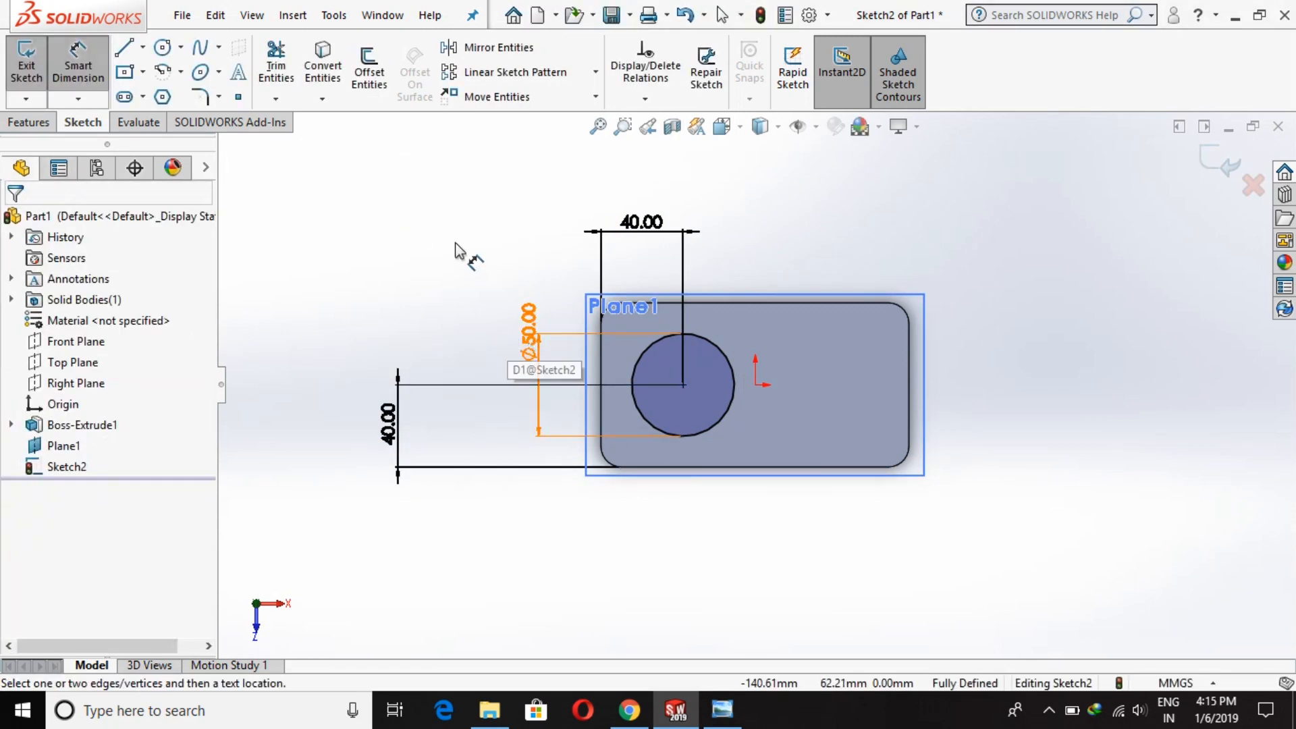
{"action": "scroll", "coordinate": [987, 291], "scroll_direction": "up", "scroll_amount": 2}
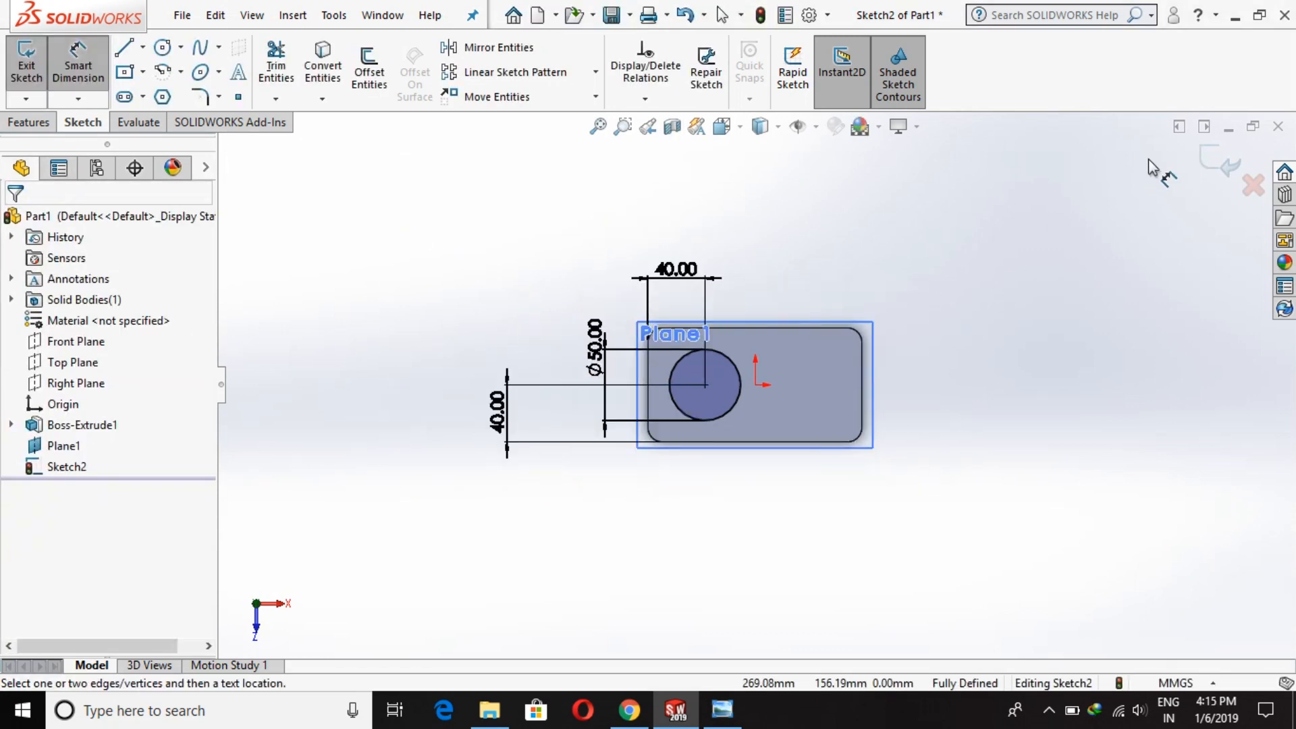
{"action": "left_click", "coordinate": [1207, 159]}
Step: Start a Boundary Boss with the block's top face and the 50 mm circle sketch as its Direction 1 profiles
{"action": "mouse_move", "coordinate": [781, 562]}
{"action": "middle_mouse_down"}
{"action": "mouse_move", "coordinate": [759, 451]}
{"action": "mouse_move", "coordinate": [797, 303]}
{"action": "middle_mouse_up"}
{"action": "mouse_move", "coordinate": [945, 559]}
{"action": "middle_mouse_down"}
{"action": "mouse_move", "coordinate": [949, 498]}
{"action": "mouse_move", "coordinate": [893, 394]}
{"action": "mouse_move", "coordinate": [918, 385]}
{"action": "mouse_move", "coordinate": [866, 407]}
{"action": "mouse_move", "coordinate": [981, 388]}
{"action": "mouse_move", "coordinate": [854, 414]}
{"action": "mouse_move", "coordinate": [909, 413]}
{"action": "middle_mouse_up"}
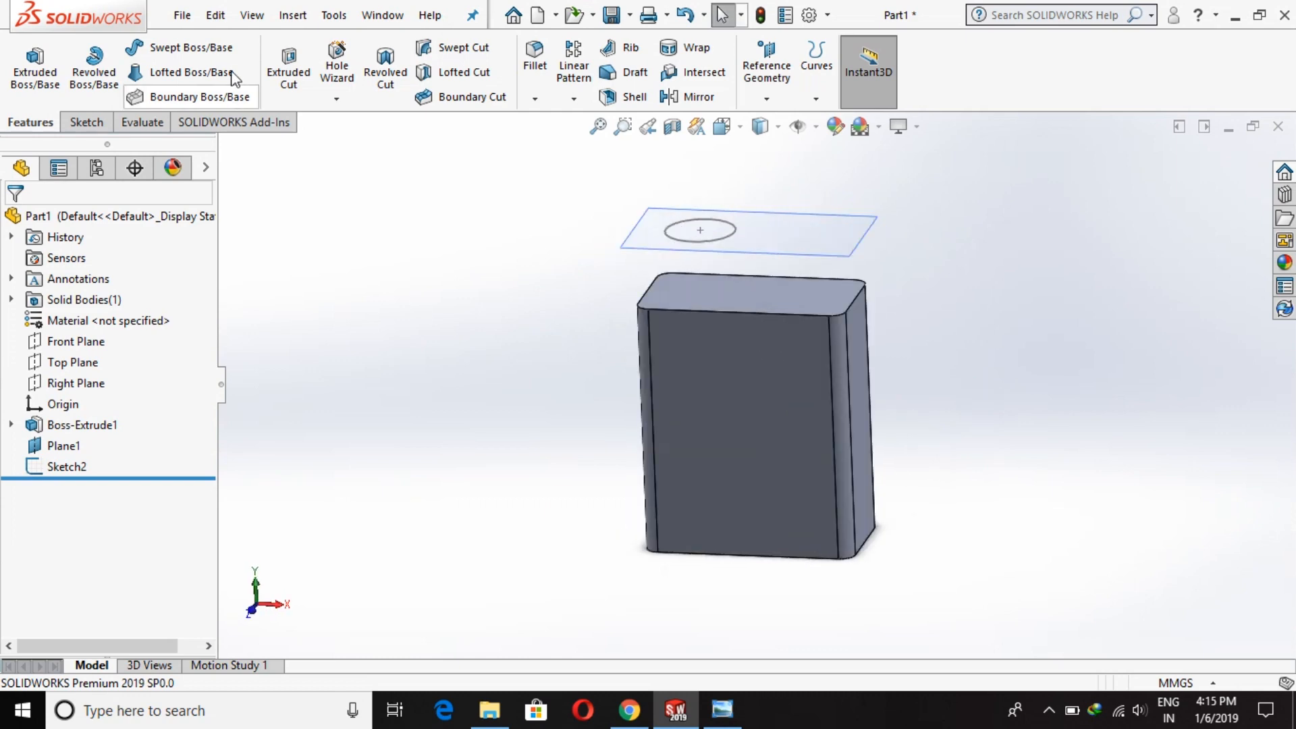
{"action": "left_click", "coordinate": [215, 98]}
{"action": "left_click", "coordinate": [719, 299]}
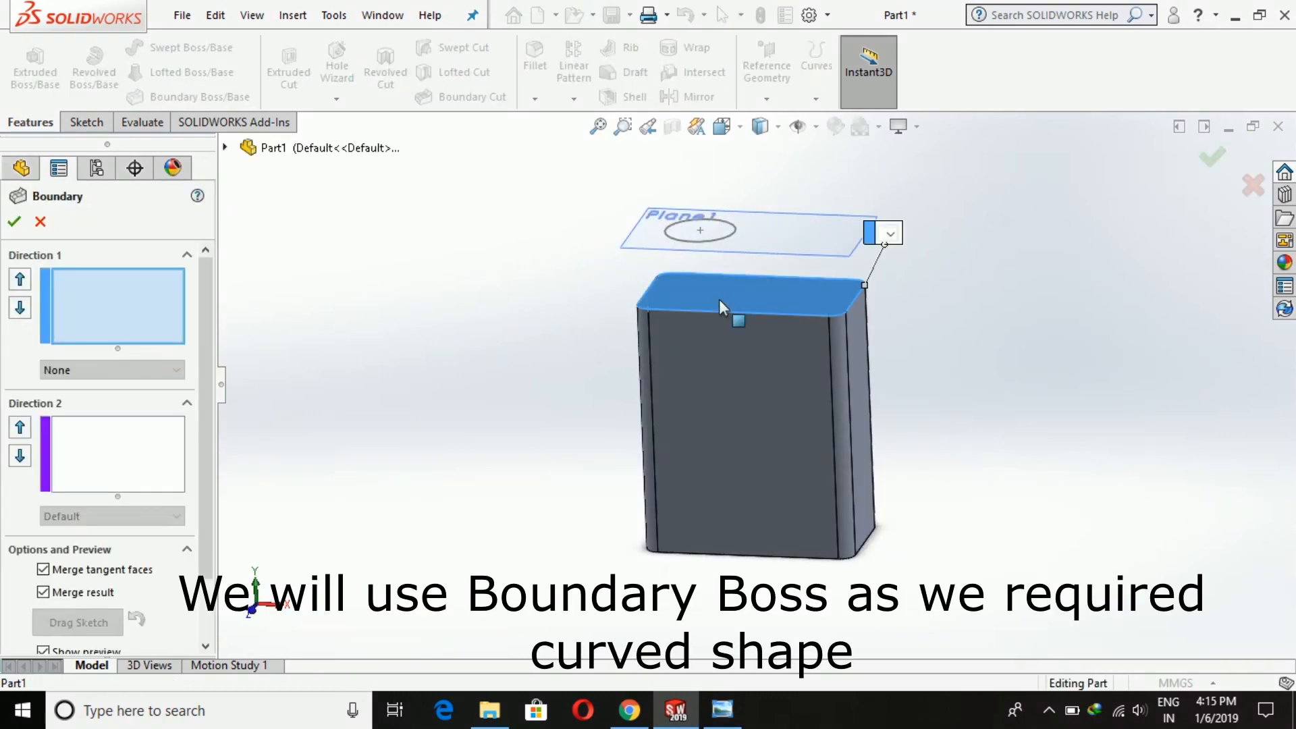
{"action": "left_click", "coordinate": [685, 243]}
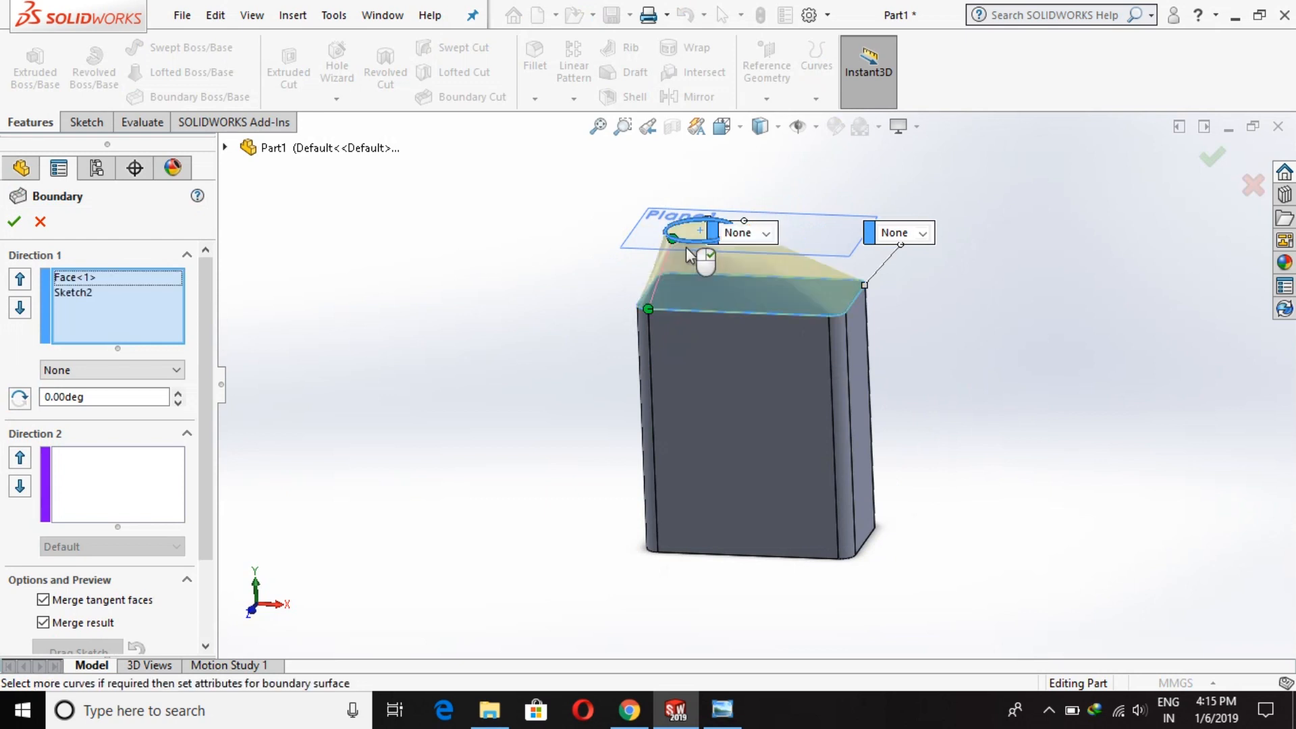
{"action": "scroll", "coordinate": [702, 278], "scroll_direction": "down", "scroll_amount": 2}
{"action": "middle_click_drag", "start_coordinate": [702, 279], "coordinate": [745, 301]}
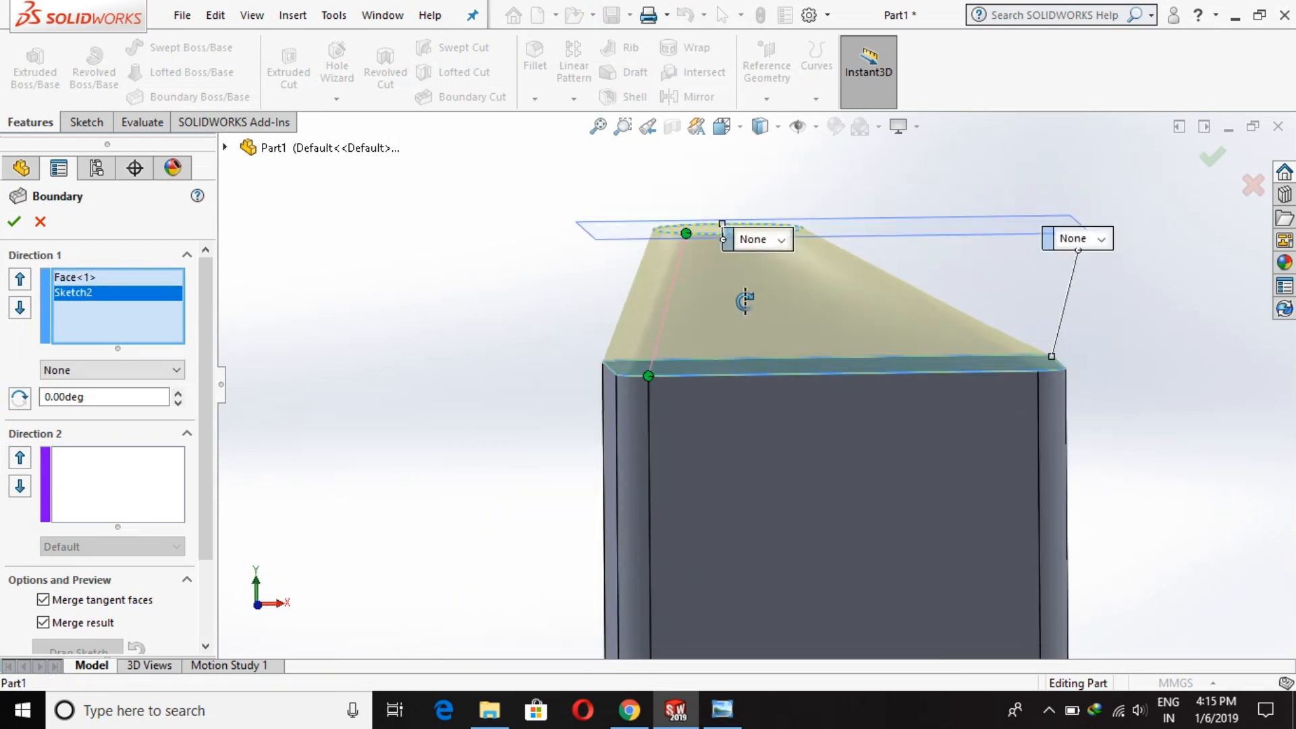
Step: Set both boundary profiles to Normal To Profile and create the curved shoulder
{"action": "left_click", "coordinate": [1100, 240]}
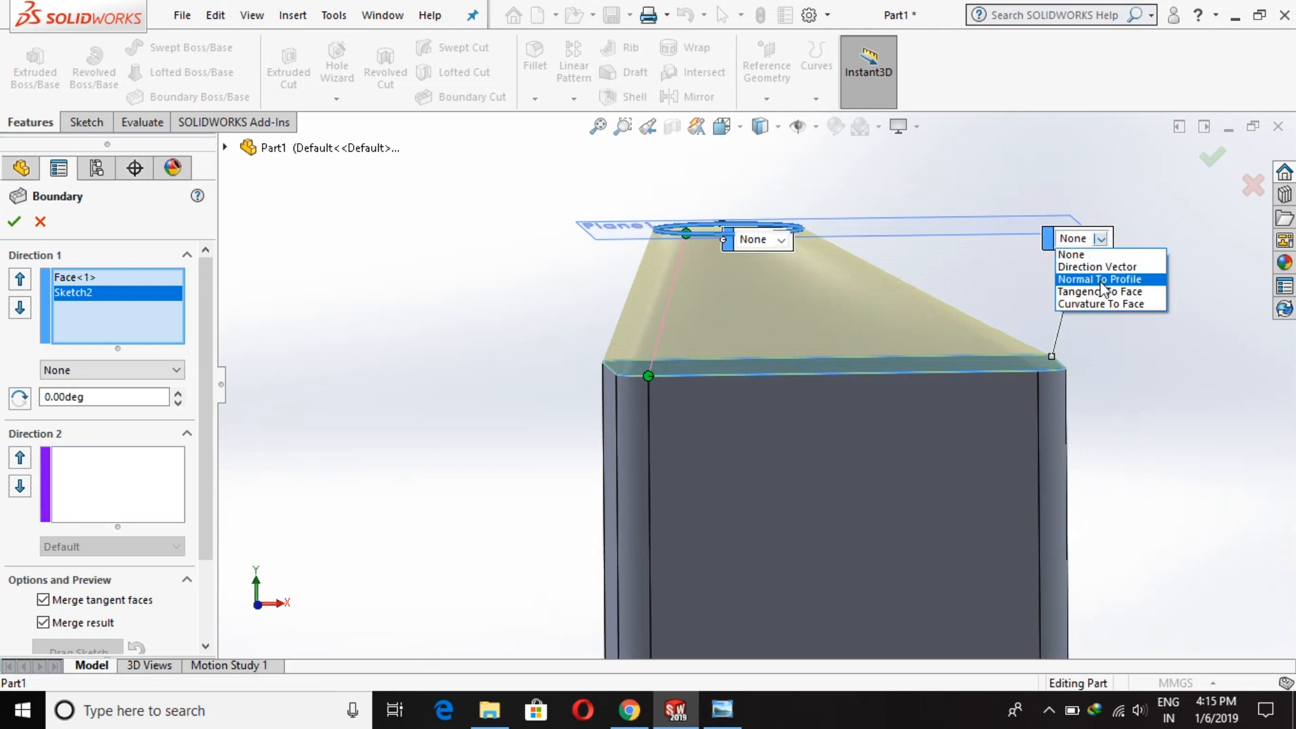
{"action": "left_click", "coordinate": [1100, 281]}
{"action": "left_click", "coordinate": [781, 242]}
{"action": "left_click", "coordinate": [774, 280]}
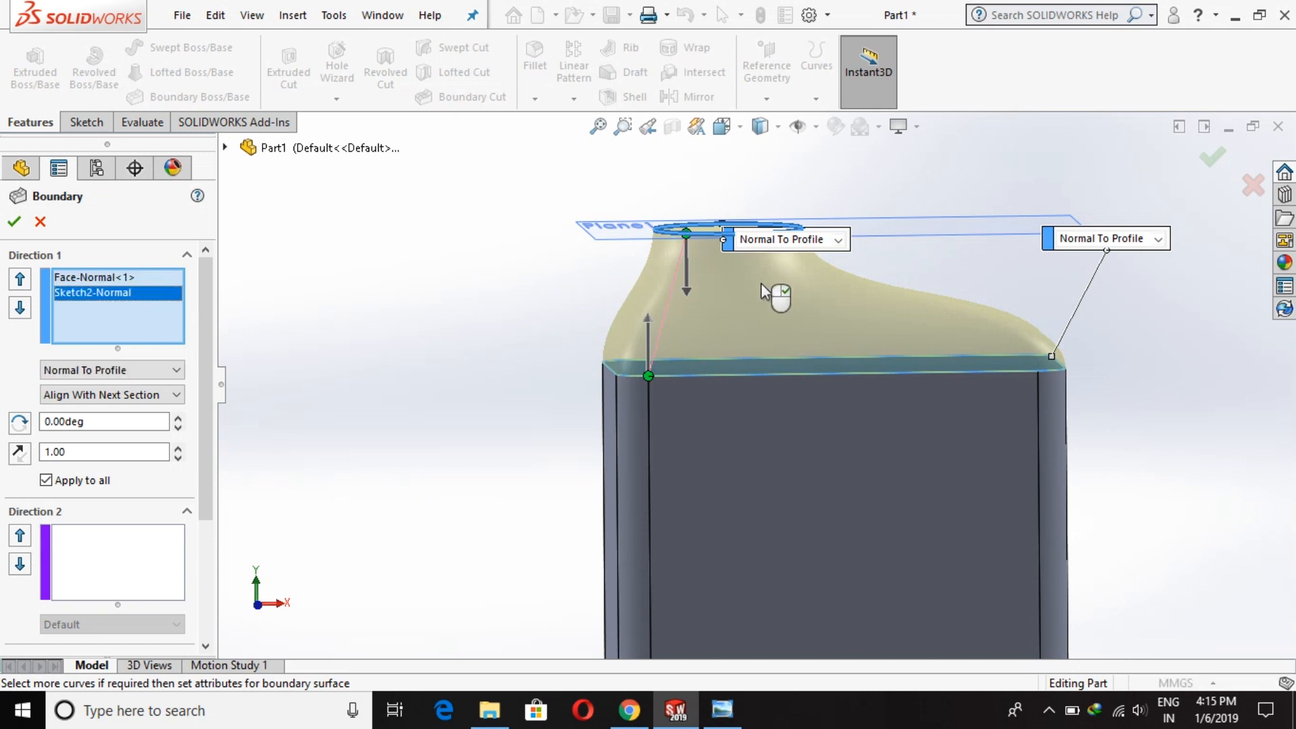
{"action": "left_click", "coordinate": [13, 224]}
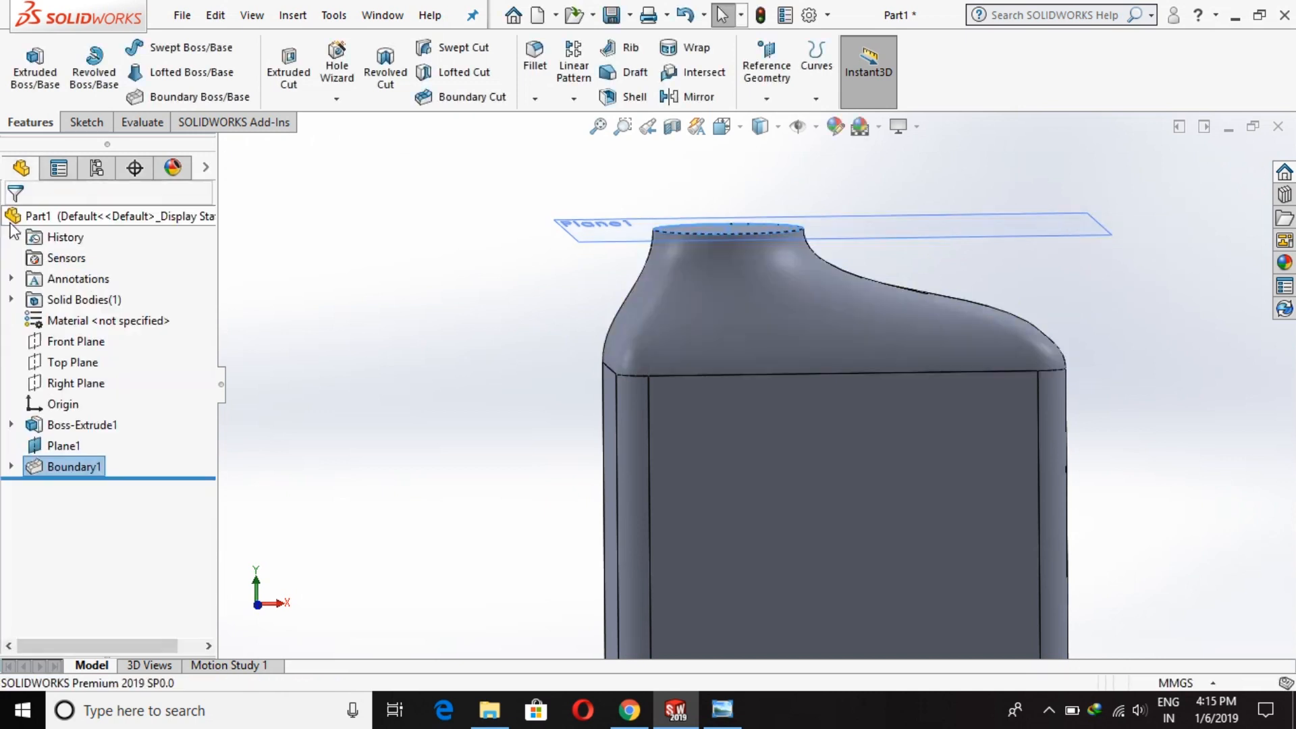
Step: Hide the reference plane at the top of the curved shoulder
{"action": "middle_click_drag", "start_coordinate": [512, 412], "coordinate": [557, 448]}
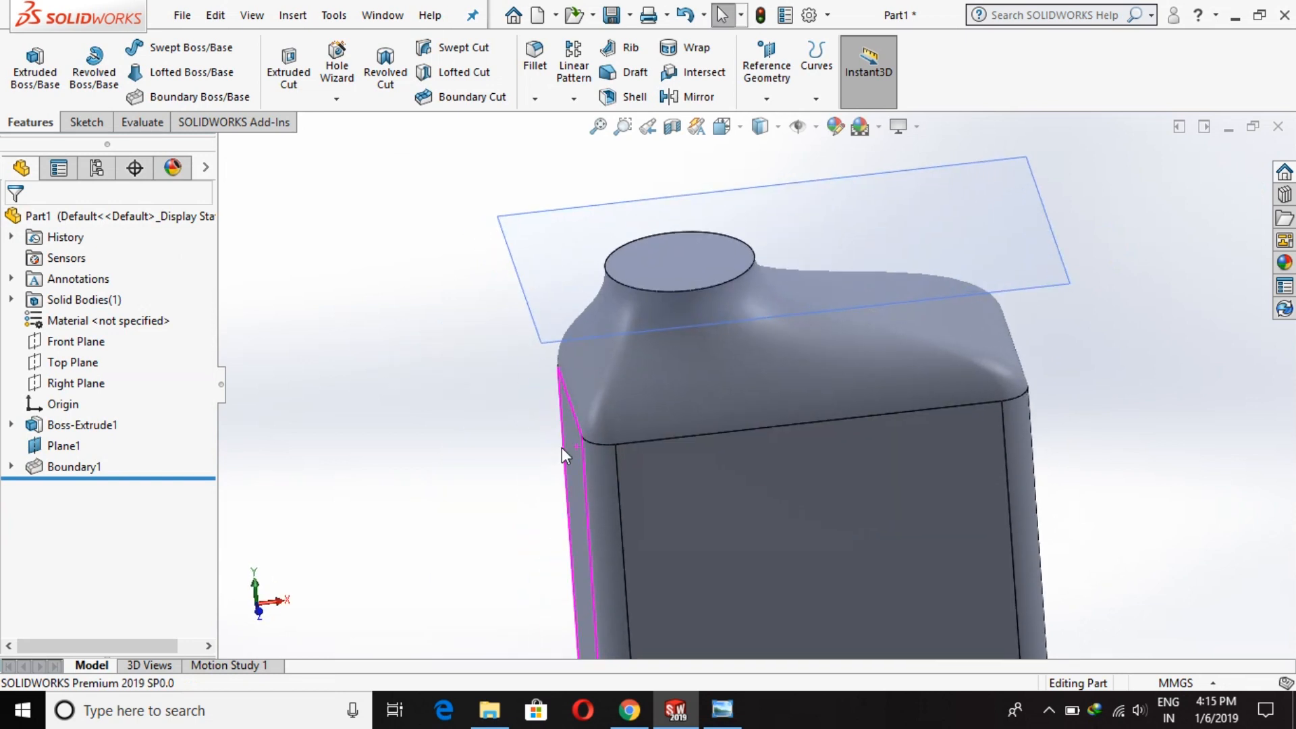
{"action": "scroll", "coordinate": [742, 319], "scroll_direction": "up", "scroll_amount": 3}
{"action": "mouse_move", "coordinate": [494, 271]}
{"action": "middle_mouse_down"}
{"action": "mouse_move", "coordinate": [567, 274]}
{"action": "mouse_move", "coordinate": [499, 281]}
{"action": "middle_mouse_up"}
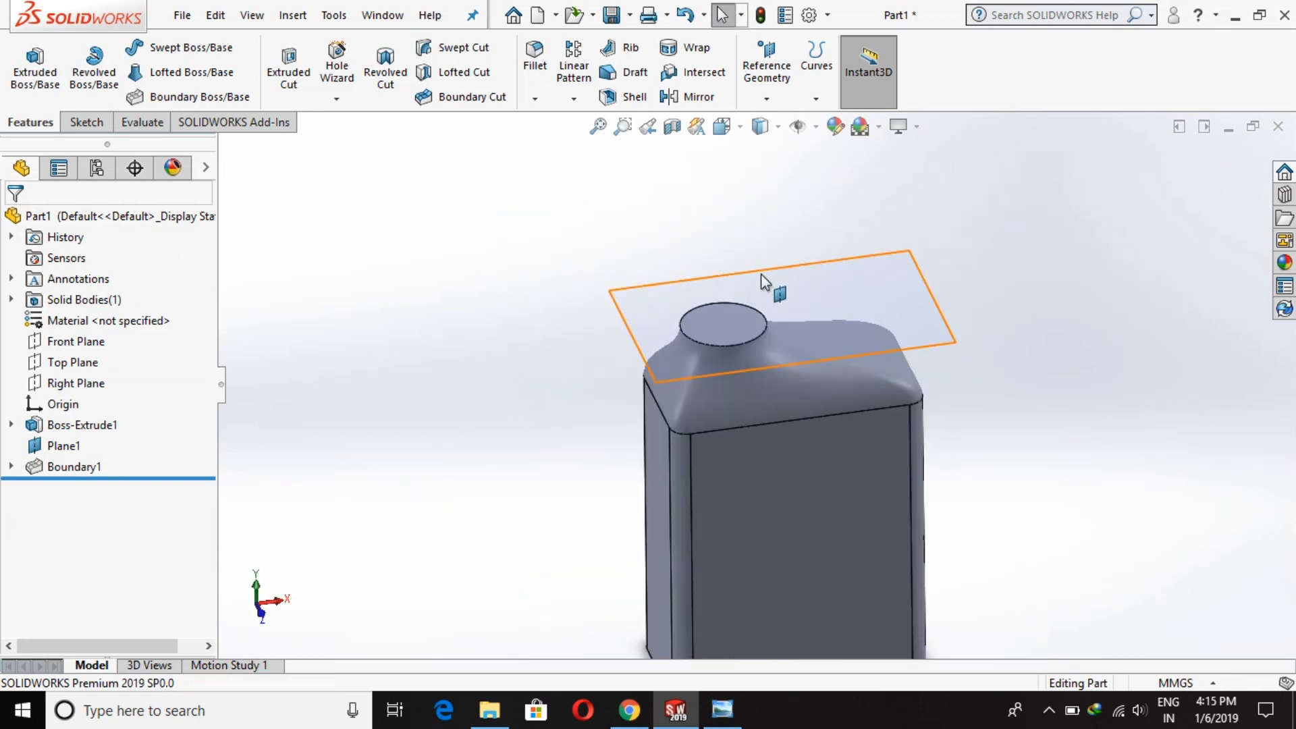
{"action": "right_click", "coordinate": [804, 267]}
{"action": "left_click", "coordinate": [874, 236]}
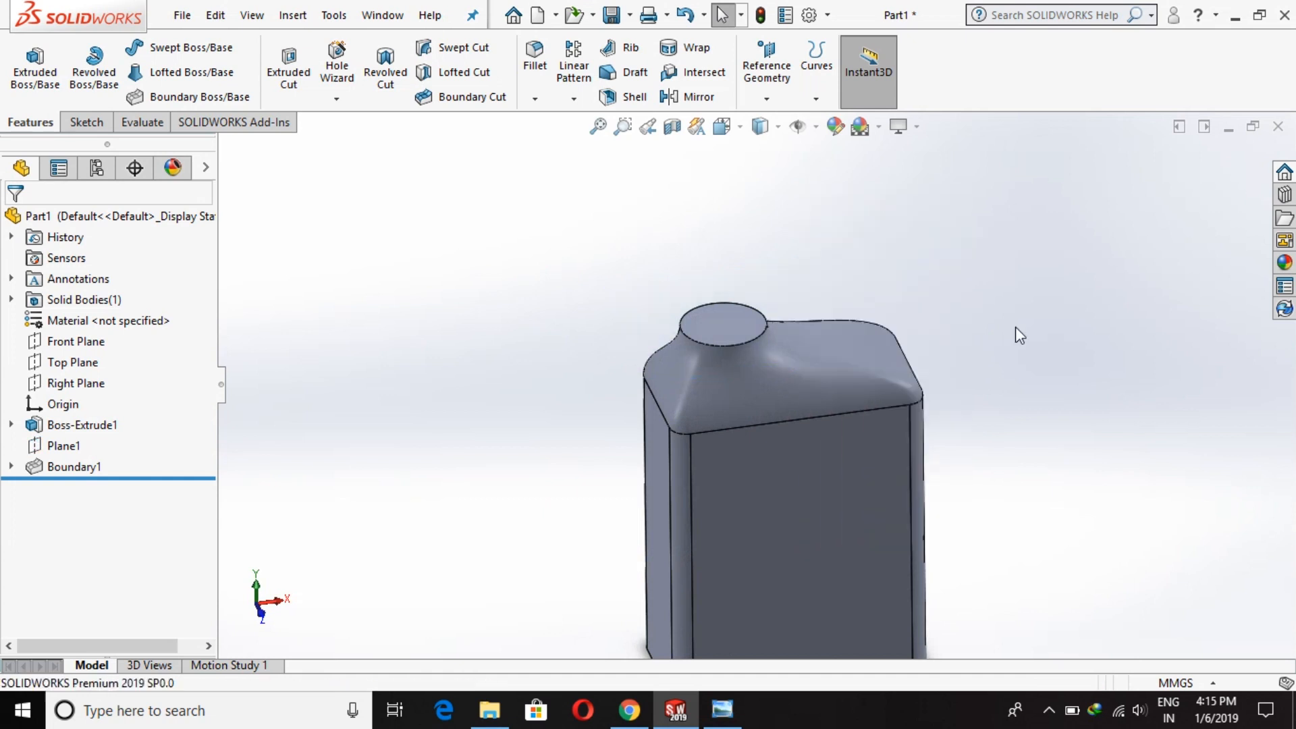
Step: Start a sketch on the circular top face of the shoulder and convert its edge into a sketch circle
{"action": "middle_click_drag", "start_coordinate": [993, 344], "coordinate": [988, 295]}
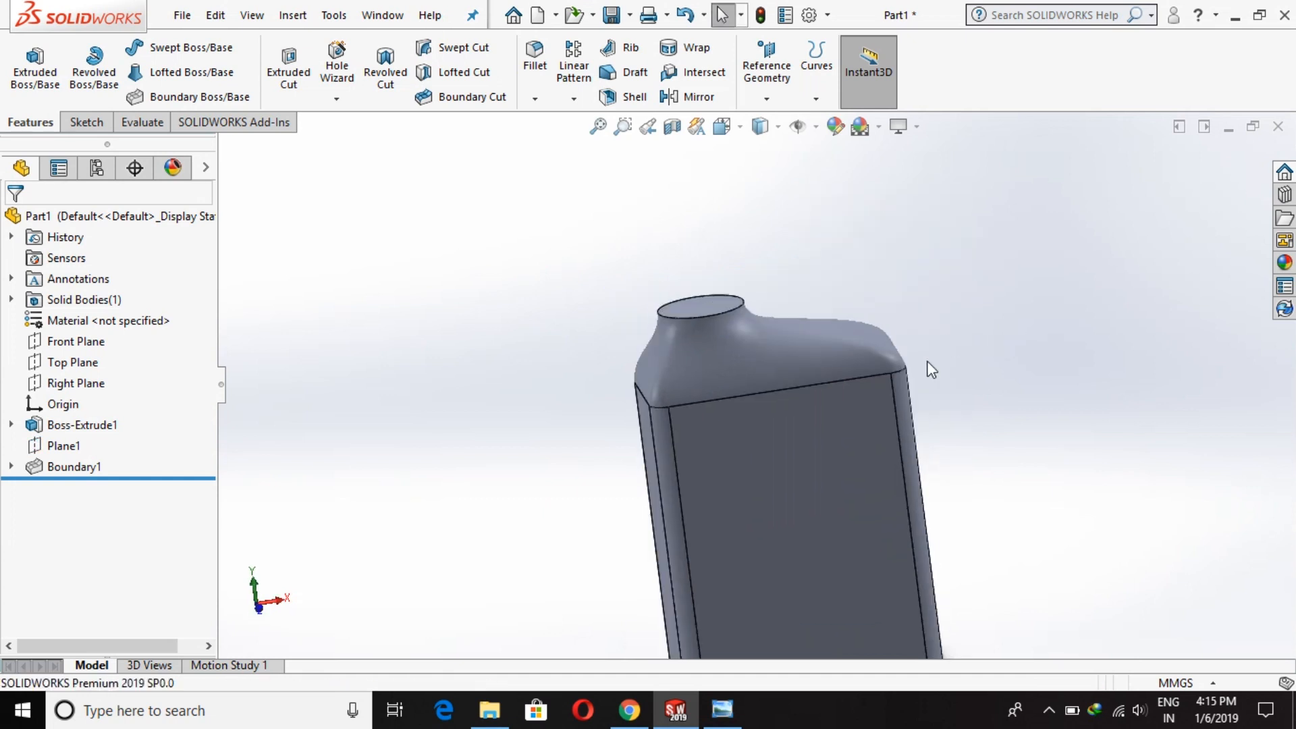
{"action": "left_click", "coordinate": [690, 306]}
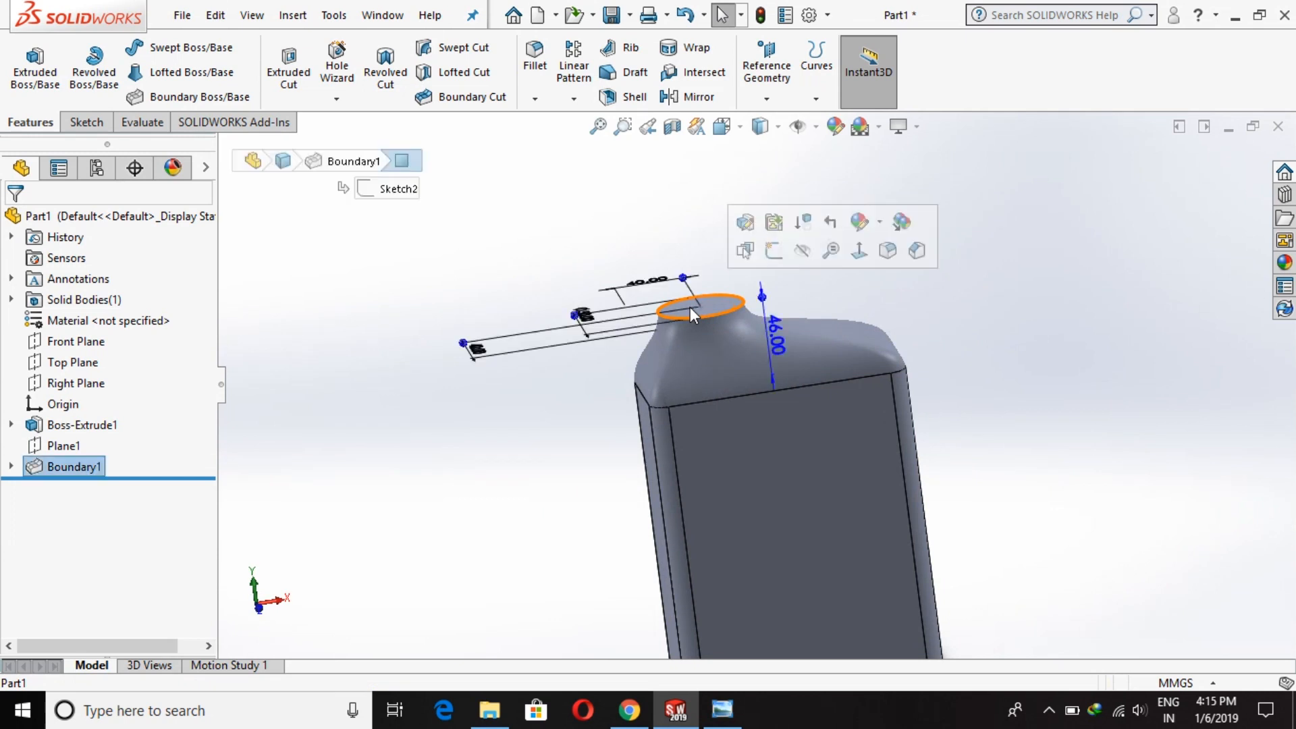
{"action": "left_click", "coordinate": [769, 250]}
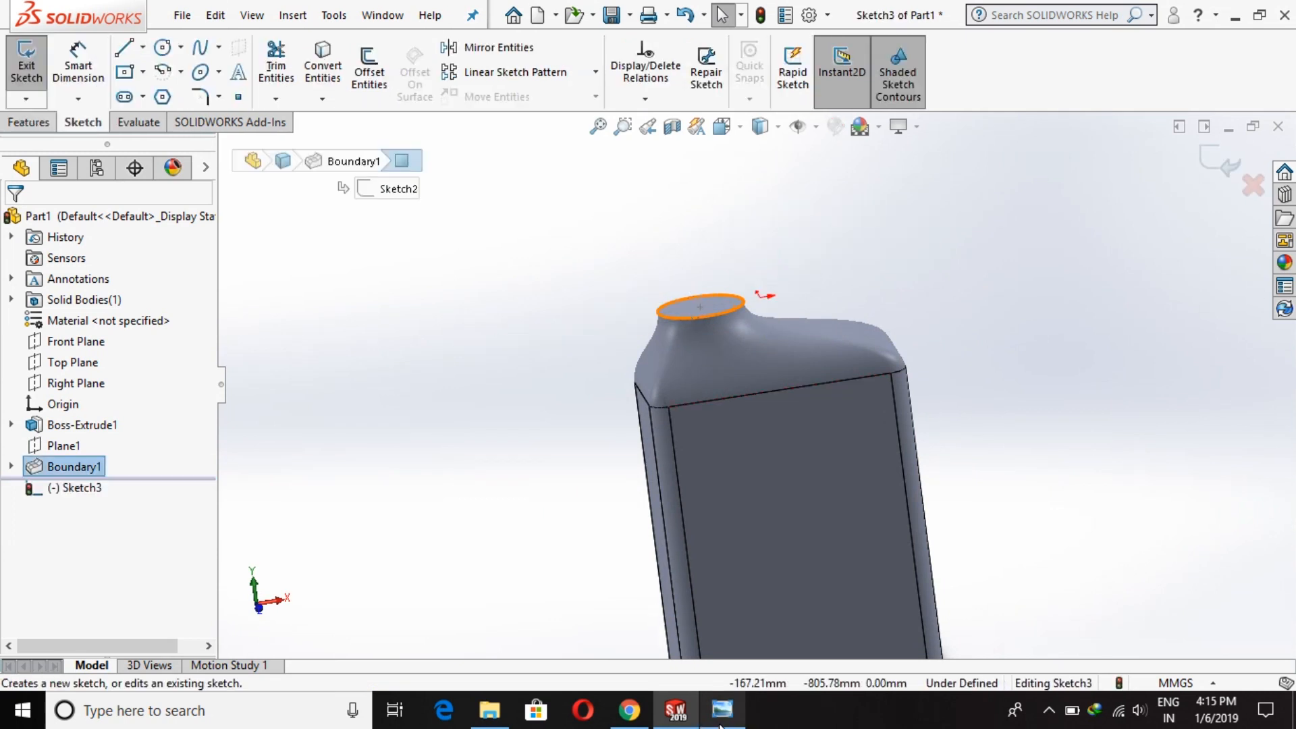
{"action": "left_click", "coordinate": [322, 68]}
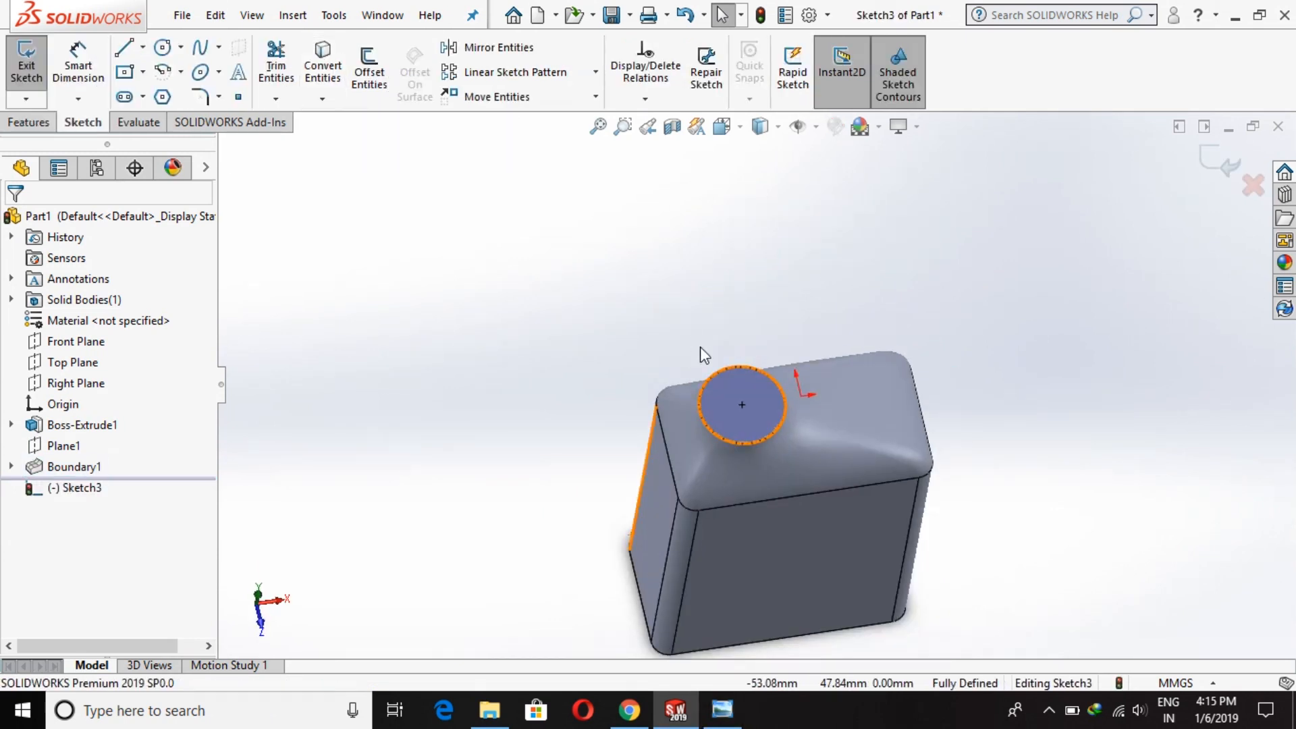
{"action": "left_click", "coordinate": [322, 67]}
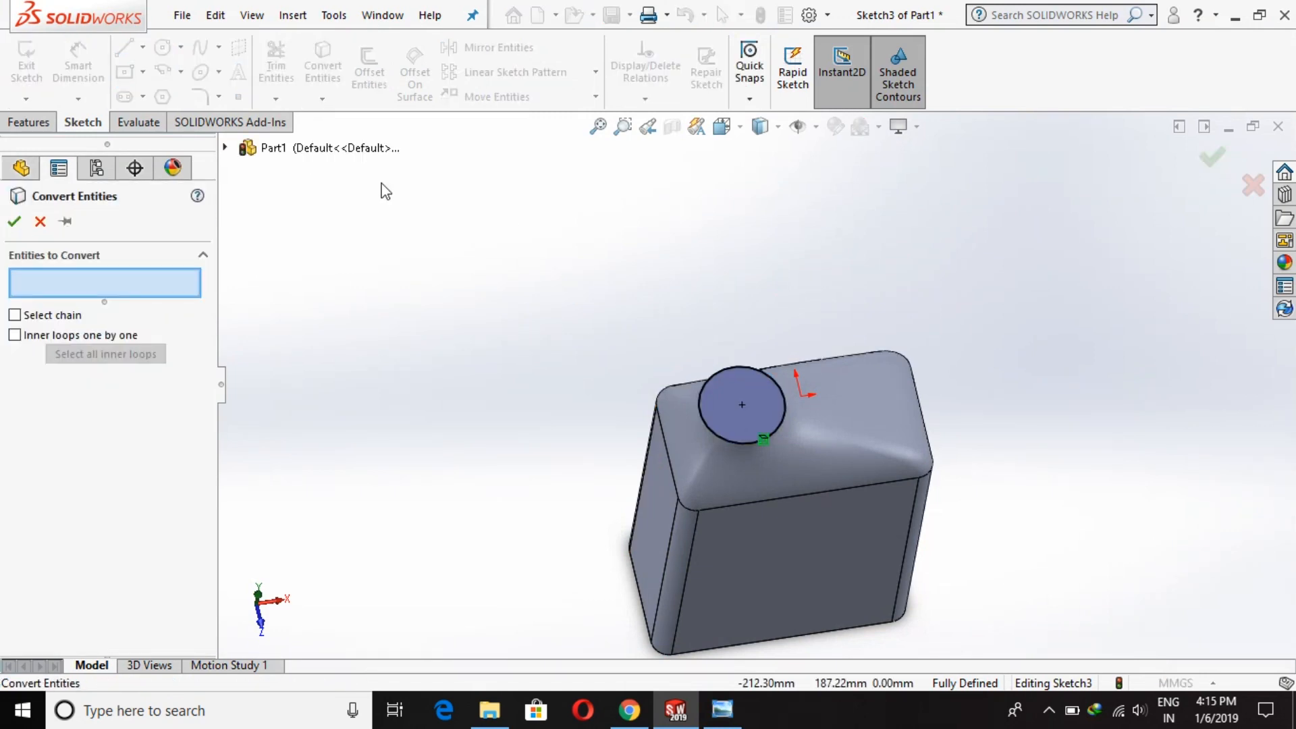
{"action": "left_click", "coordinate": [32, 227]}
Step: Extrude the converted circle upward as a 20 mm blind boss merged with the body to form the neck
{"action": "left_click", "coordinate": [29, 122]}
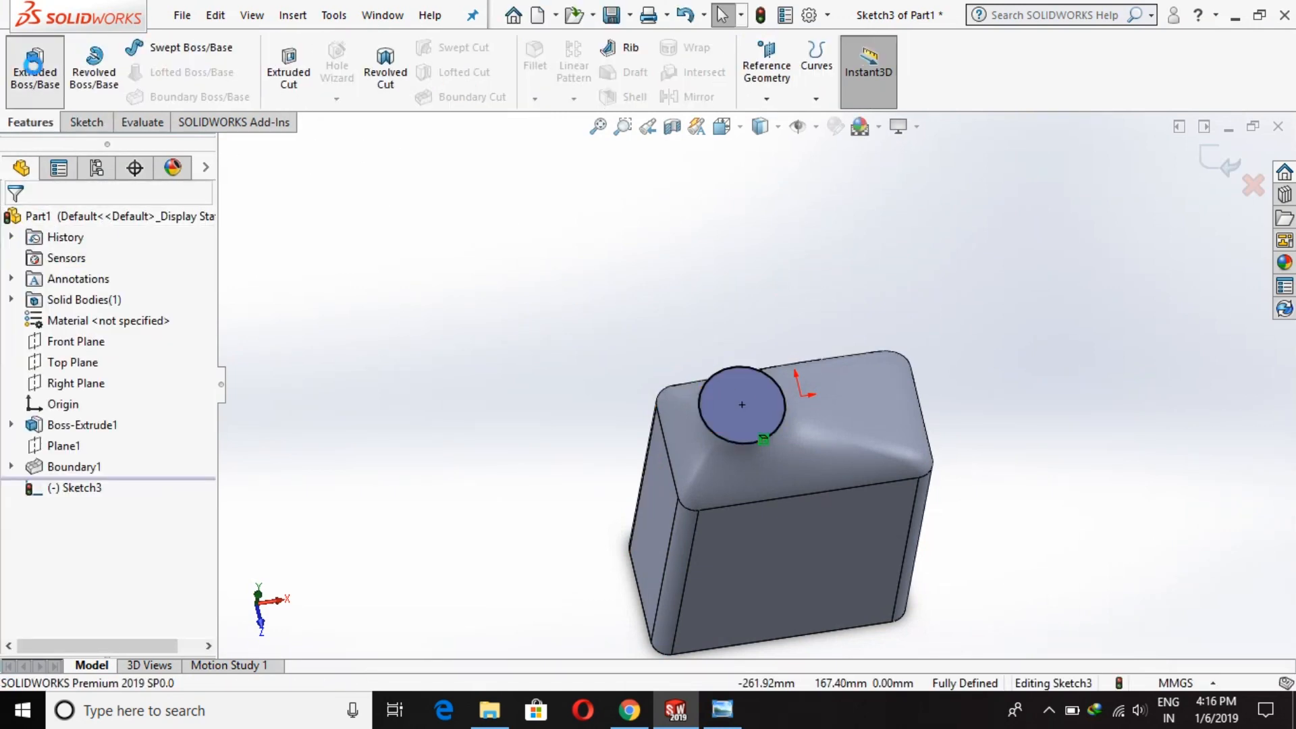
{"action": "left_click", "coordinate": [35, 67]}
{"action": "key", "text": "Return"}
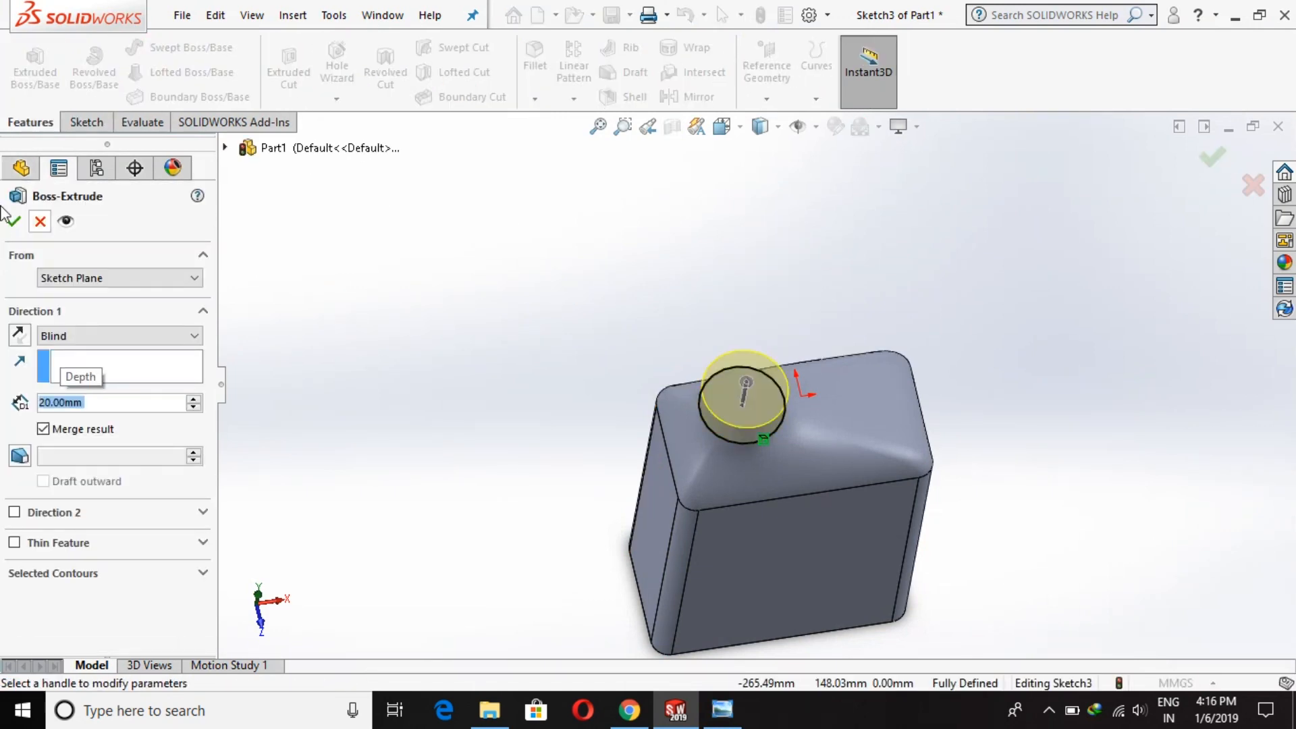
{"action": "left_click", "coordinate": [721, 709]}
{"action": "left_click", "coordinate": [727, 724]}
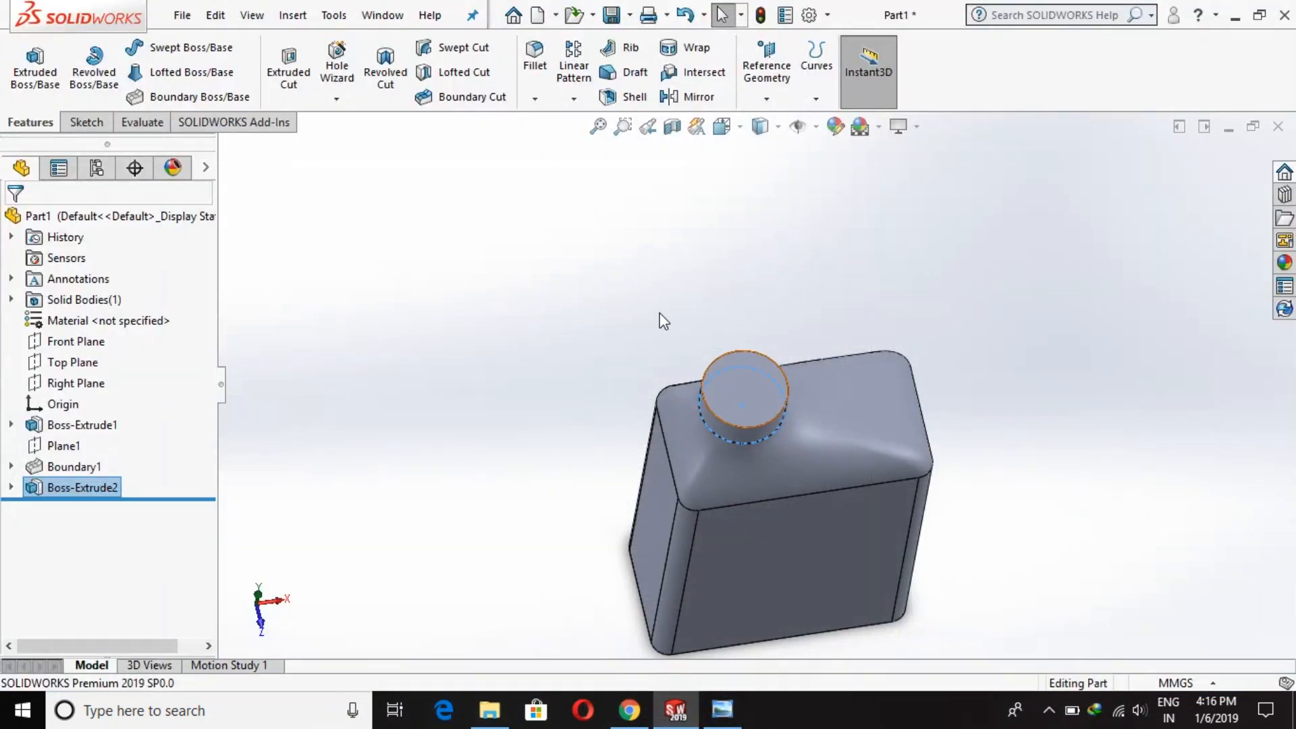
Step: Start a sketch on the neck's top face and draw a concentric circle about 36 mm in diameter
{"action": "left_click", "coordinate": [756, 392]}
{"action": "left_click", "coordinate": [845, 342]}
{"action": "left_click", "coordinate": [163, 49]}
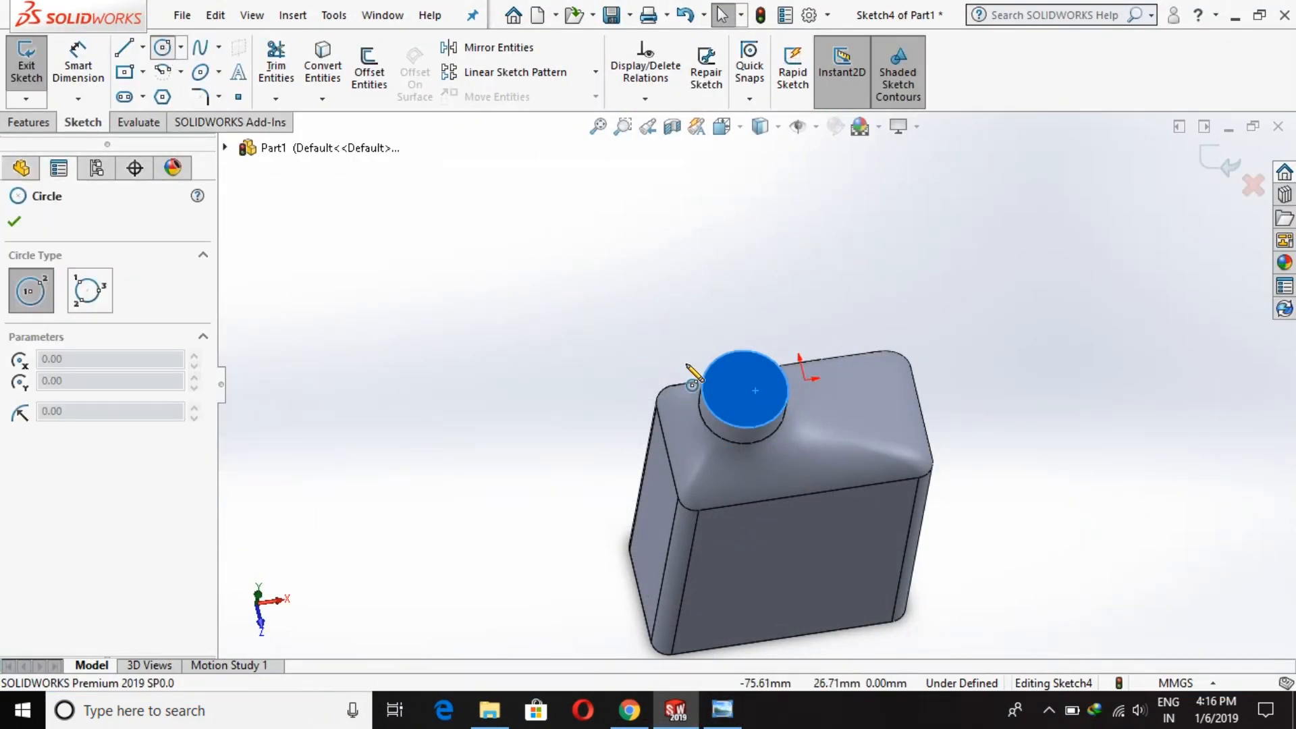
{"action": "left_click", "coordinate": [744, 388]}
{"action": "left_click", "coordinate": [756, 362]}
Step: Set the diameter of the concentric circle on the neck's top face to 43 mm
{"action": "right_click_drag", "start_coordinate": [756, 351], "coordinate": [755, 191]}
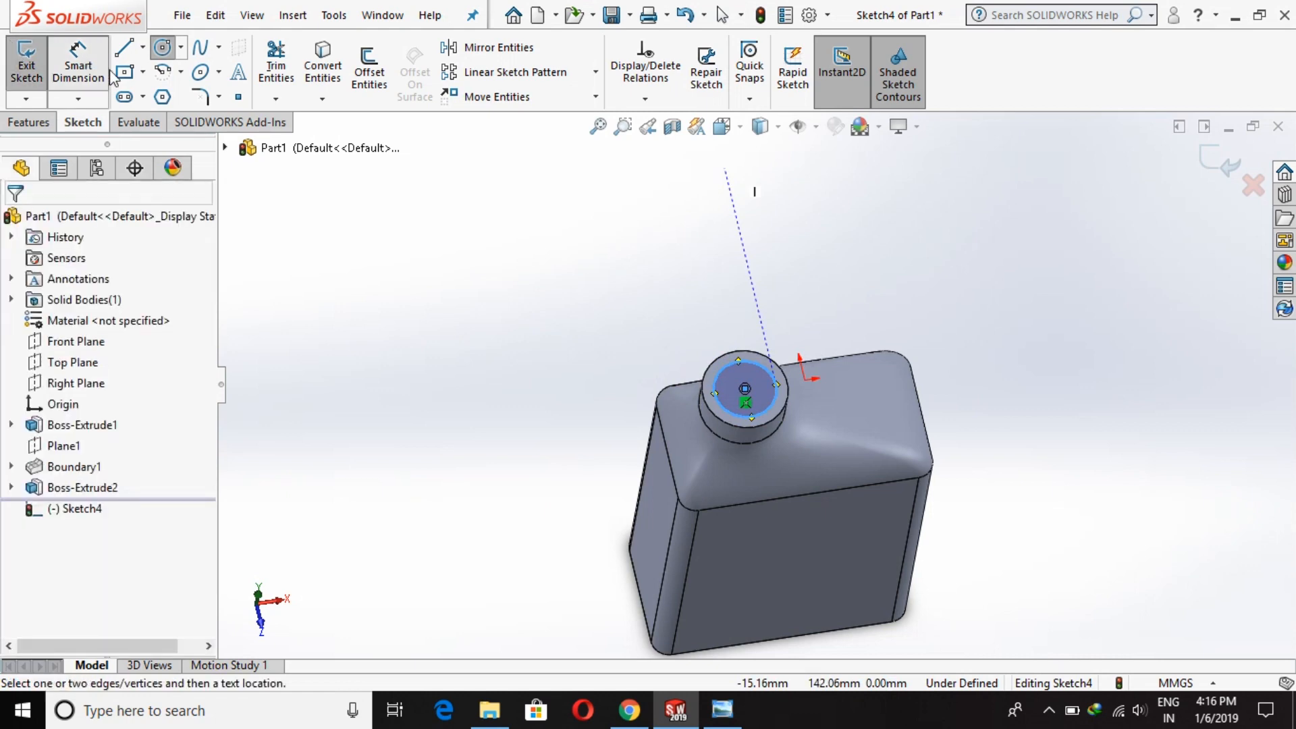
{"action": "left_click", "coordinate": [713, 372]}
{"action": "left_click", "coordinate": [618, 314]}
{"action": "type", "text": "43"}
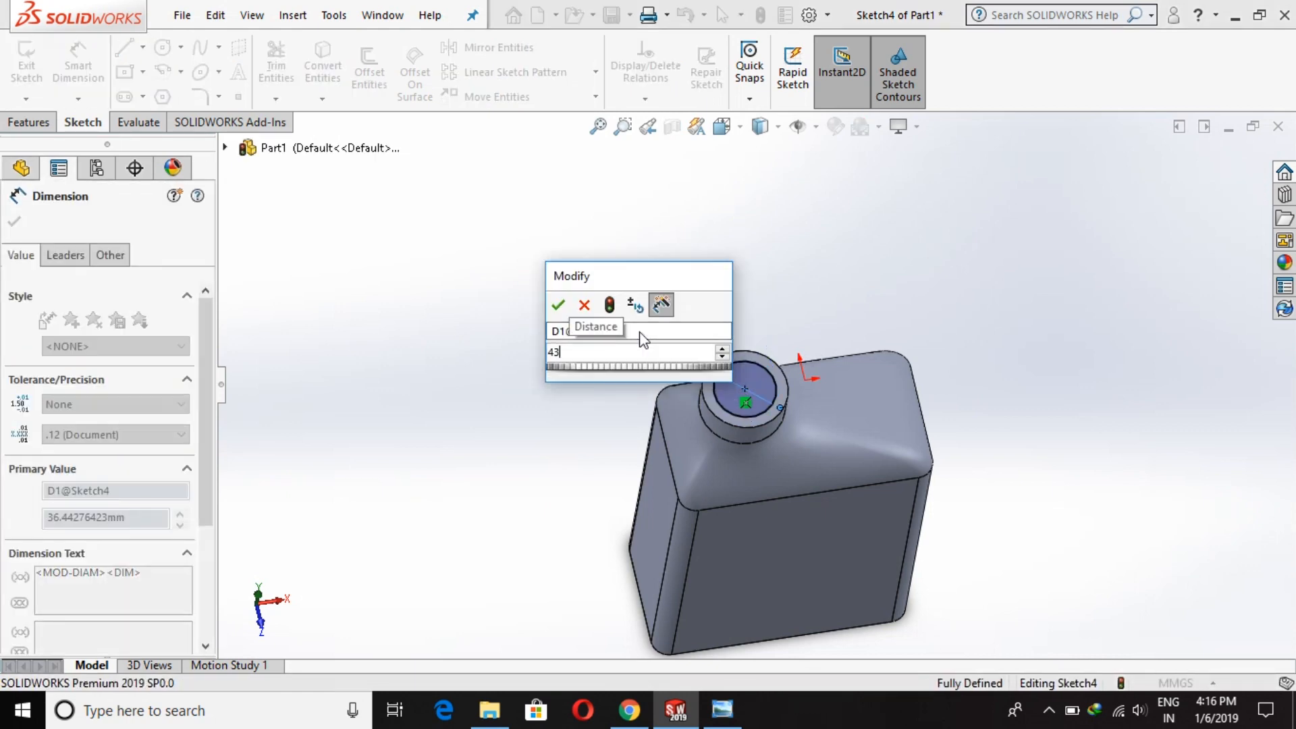
{"action": "key", "text": "Return"}
{"action": "left_click", "coordinate": [14, 221]}
Step: Extrude the 43 mm circle upward as a 20 mm blind boss merged with the neck
{"action": "left_click", "coordinate": [28, 122]}
{"action": "left_click", "coordinate": [35, 68]}
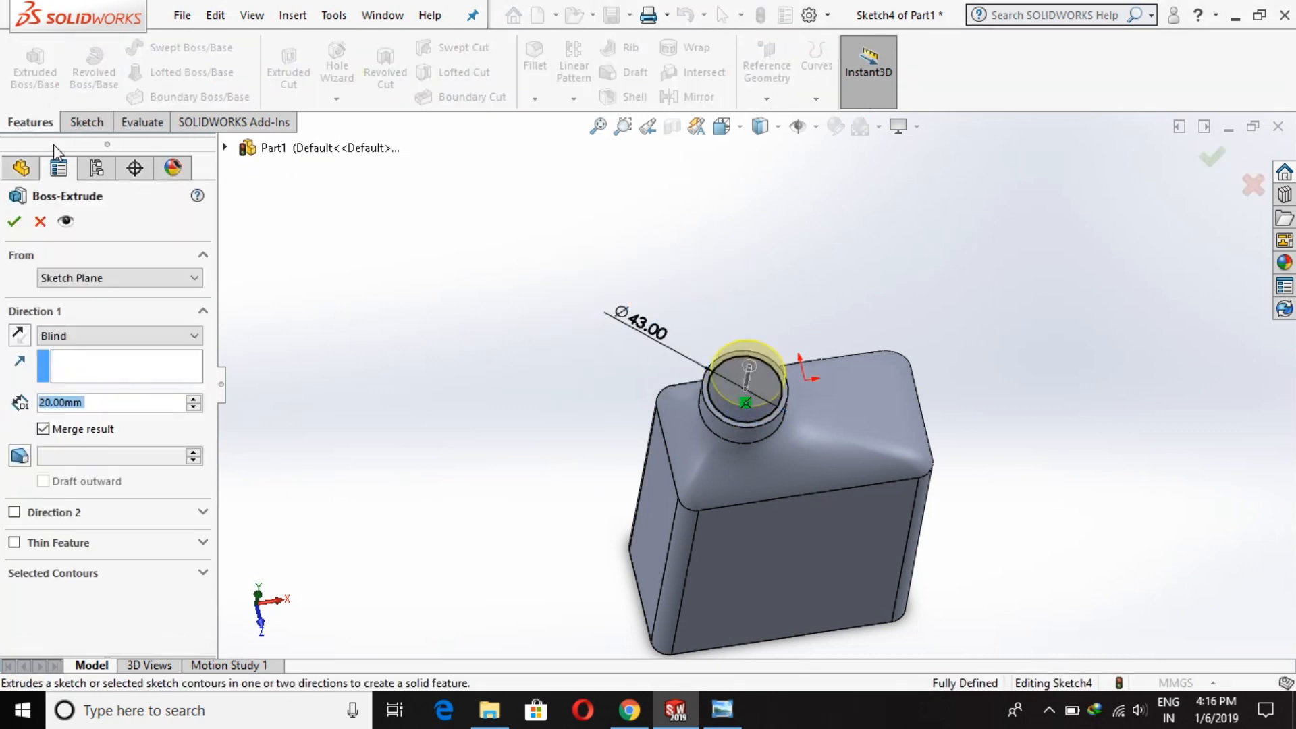
{"action": "left_click", "coordinate": [14, 221]}
{"action": "left_click", "coordinate": [403, 331]}
Step: Start a sketch on the large flat front face of the bottle body
{"action": "middle_click_drag", "start_coordinate": [594, 419], "coordinate": [658, 324]}
{"action": "scroll", "coordinate": [777, 495], "scroll_direction": "down", "scroll_amount": 2}
{"action": "scroll", "coordinate": [774, 487], "scroll_direction": "up", "scroll_amount": 1}
{"action": "middle_click_drag", "start_coordinate": [359, 491], "coordinate": [389, 484]}
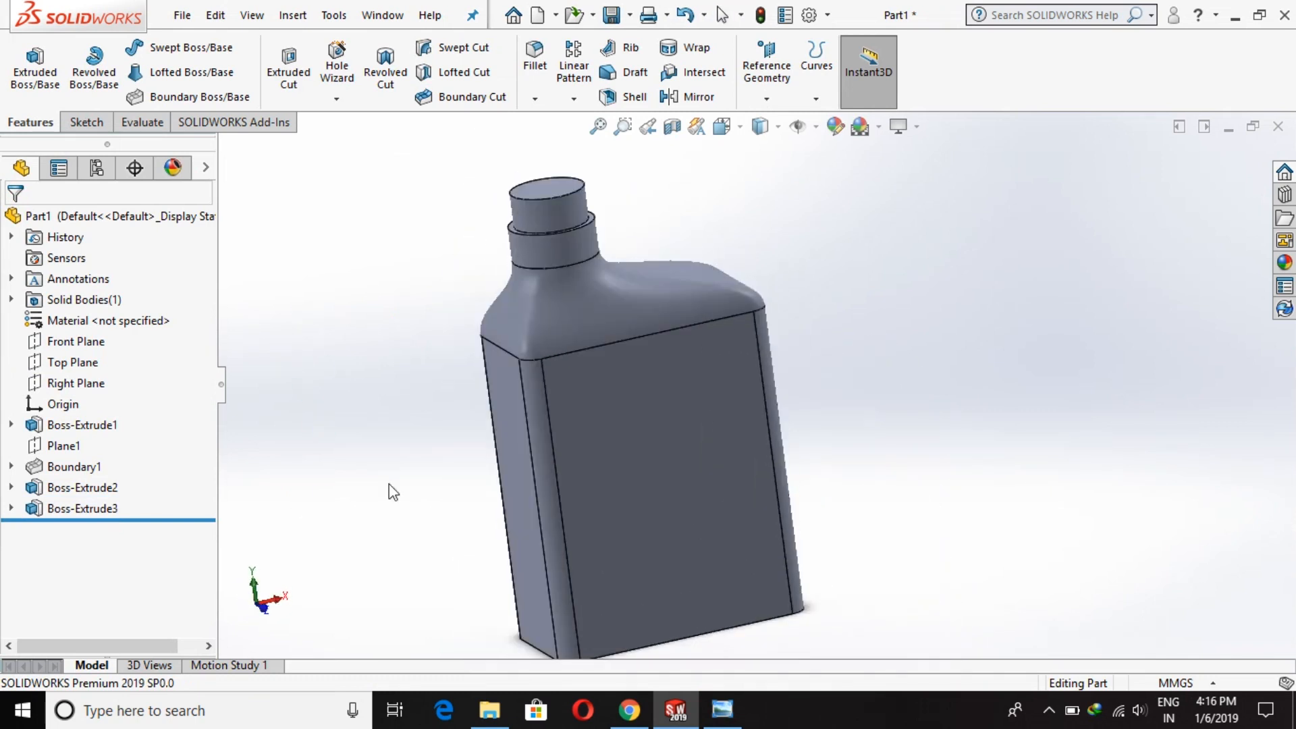
{"action": "scroll", "coordinate": [389, 484], "scroll_direction": "up", "scroll_amount": 4}
{"action": "scroll", "coordinate": [662, 403], "scroll_direction": "down", "scroll_amount": 3}
{"action": "mouse_move", "coordinate": [662, 407]}
{"action": "middle_mouse_down"}
{"action": "mouse_move", "coordinate": [480, 414]}
{"action": "mouse_move", "coordinate": [638, 451]}
{"action": "middle_mouse_up"}
{"action": "left_click", "coordinate": [643, 424]}
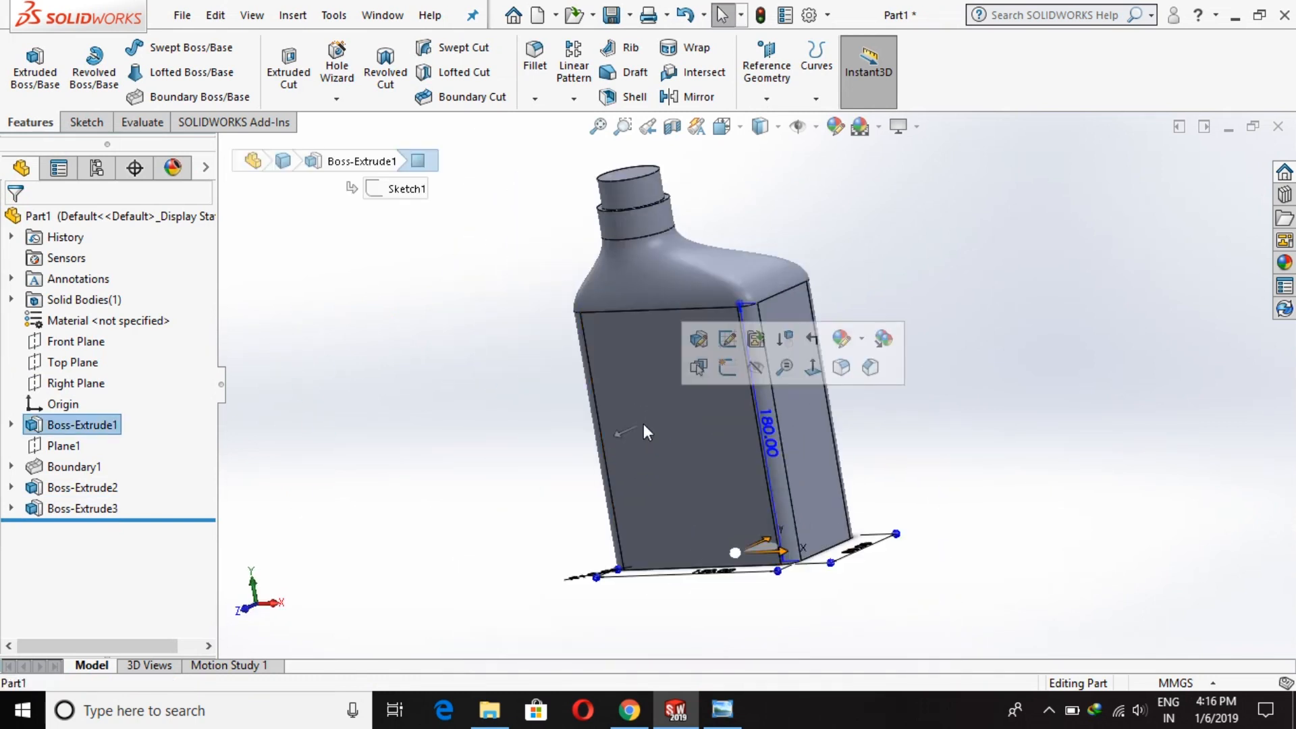
{"action": "left_click", "coordinate": [728, 361]}
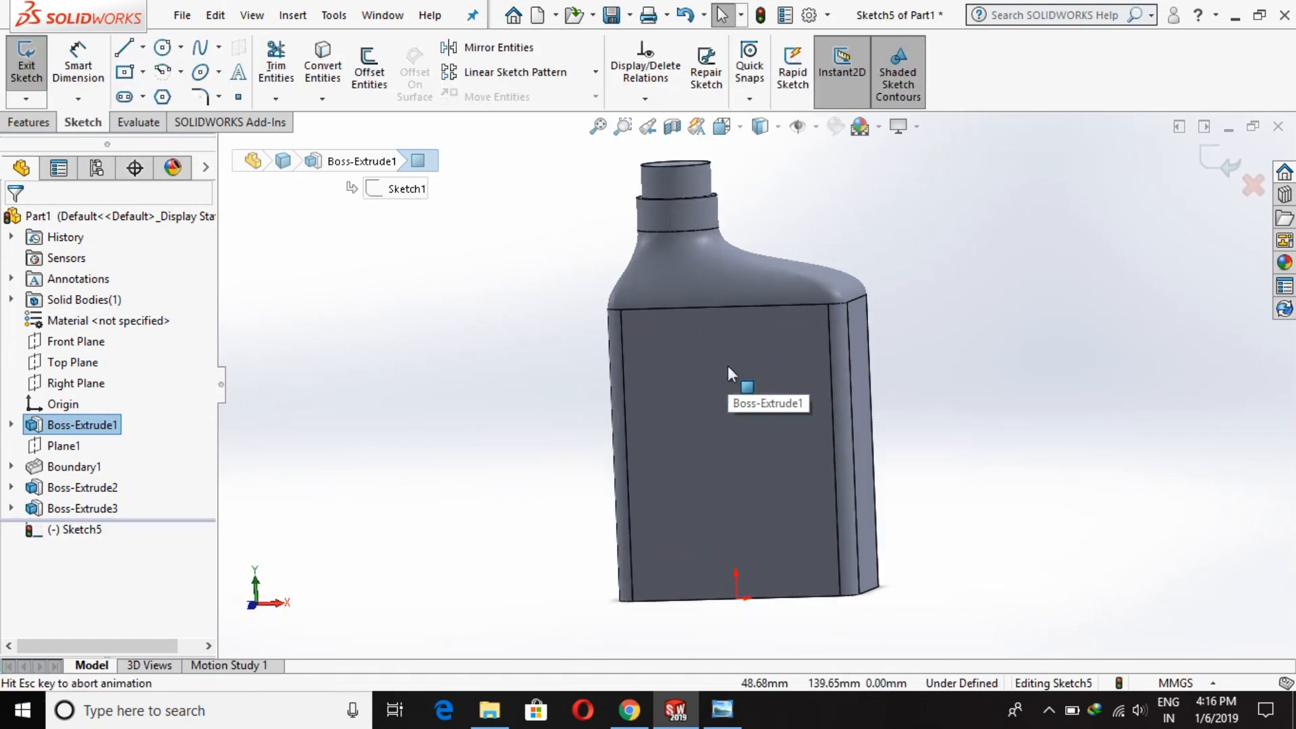
Step: Draw a corner rectangle across the middle of the front face, spanning the body's full 150 mm width
{"action": "left_click", "coordinate": [125, 72]}
{"action": "left_click", "coordinate": [628, 379]}
{"action": "left_click", "coordinate": [884, 501]}
{"action": "right_click", "coordinate": [953, 238]}
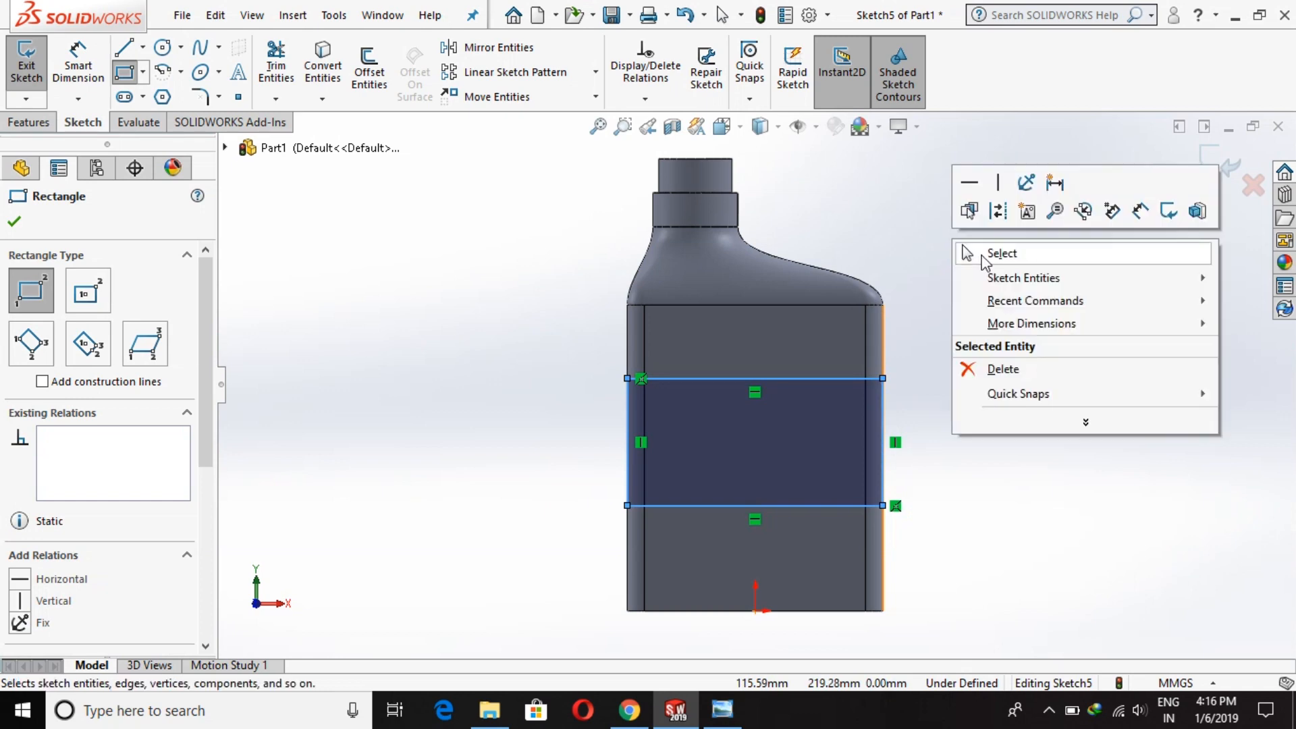
{"action": "left_click", "coordinate": [979, 253]}
Step: Dimension the rectangle's upper edge 35 mm below the top edge of the front face
{"action": "left_click", "coordinate": [78, 67]}
{"action": "left_click", "coordinate": [803, 378]}
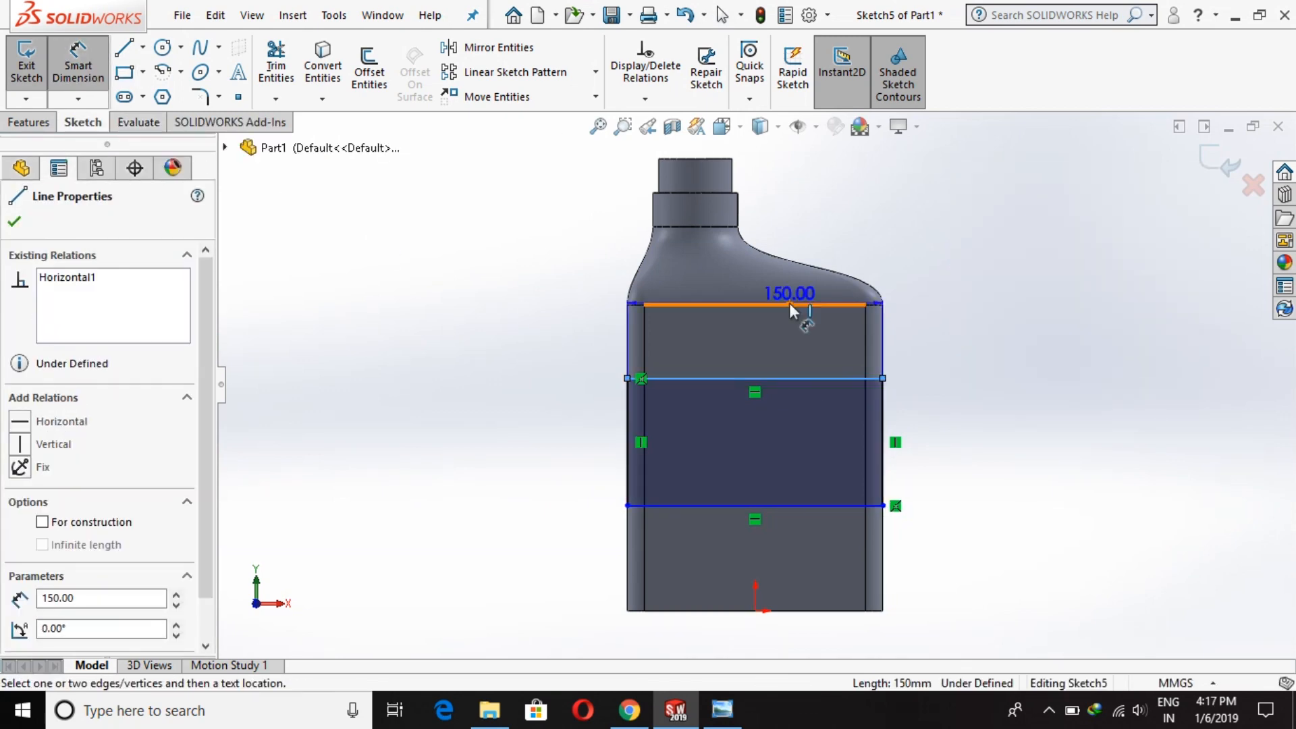
{"action": "left_click", "coordinate": [790, 304]}
{"action": "left_click", "coordinate": [1018, 333]}
{"action": "type", "text": "35"}
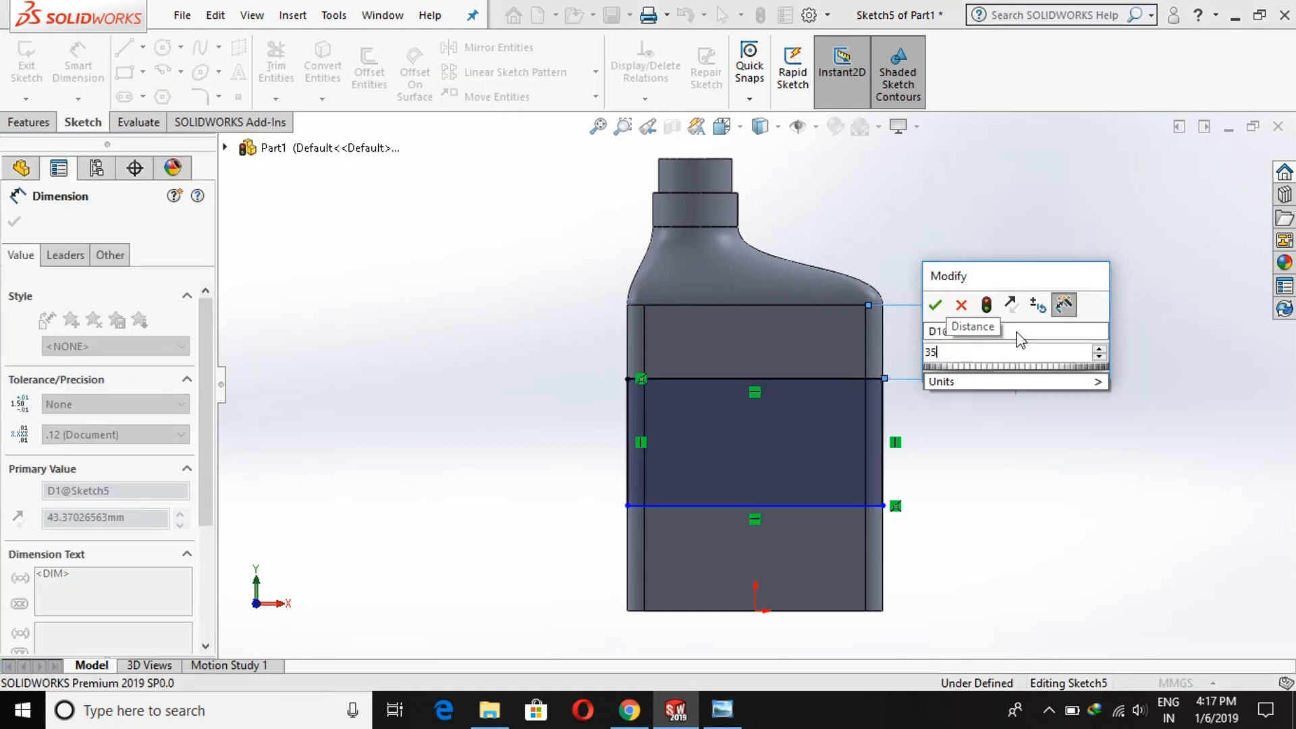
{"action": "key", "text": "Return"}
Step: Set the rectangle's height to 100 mm between its upper and lower edges
{"action": "left_click", "coordinate": [840, 365]}
{"action": "left_click", "coordinate": [841, 504]}
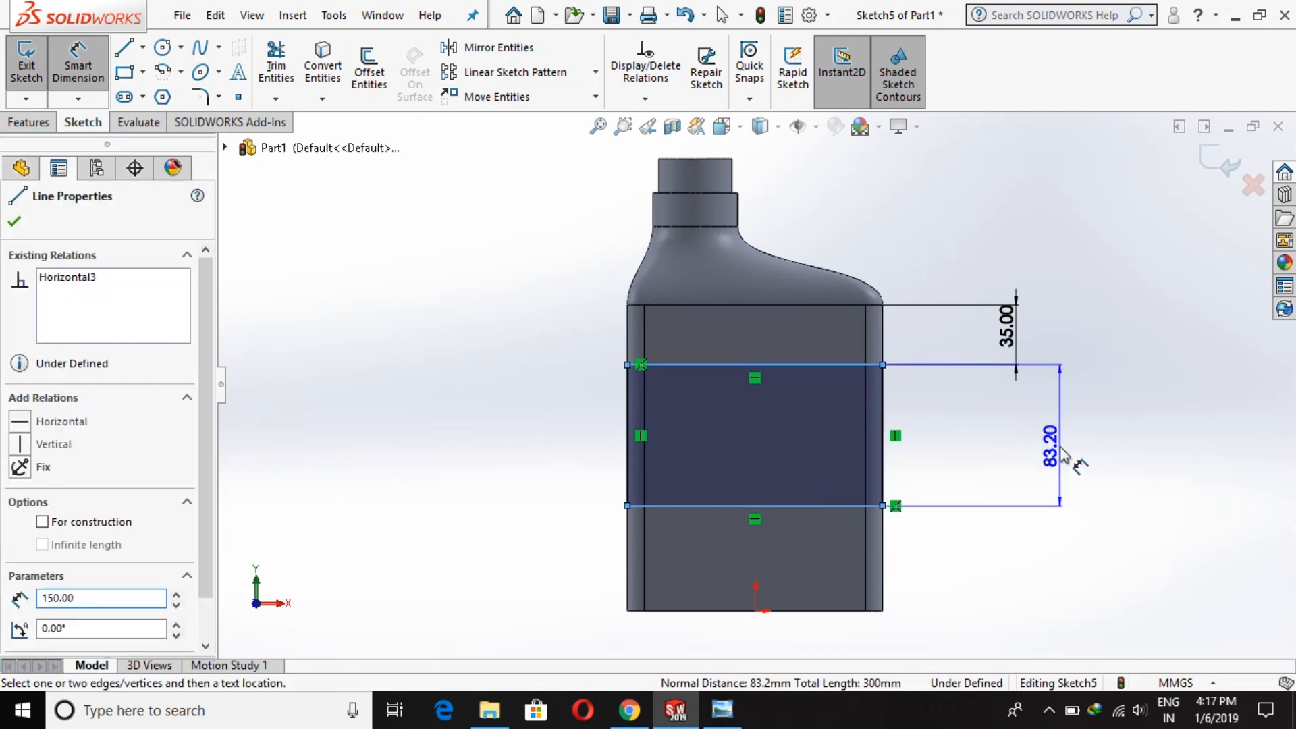
{"action": "left_click", "coordinate": [1059, 449]}
{"action": "type", "text": "100"}
{"action": "key", "text": "Return"}
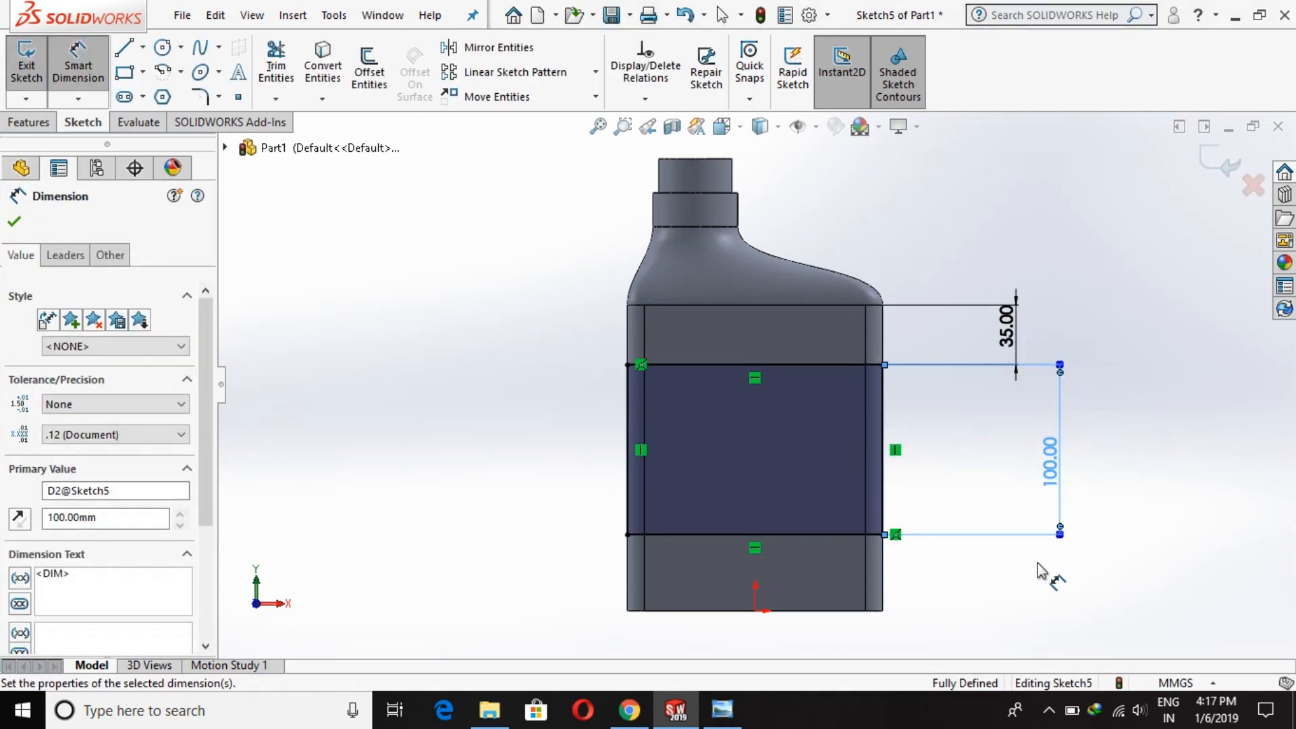
{"action": "left_click", "coordinate": [1053, 594]}
Step: Cut the rectangle 5 mm deep into the front of the bottle body as a blind extruded cut
{"action": "left_click", "coordinate": [39, 125]}
{"action": "left_click", "coordinate": [288, 68]}
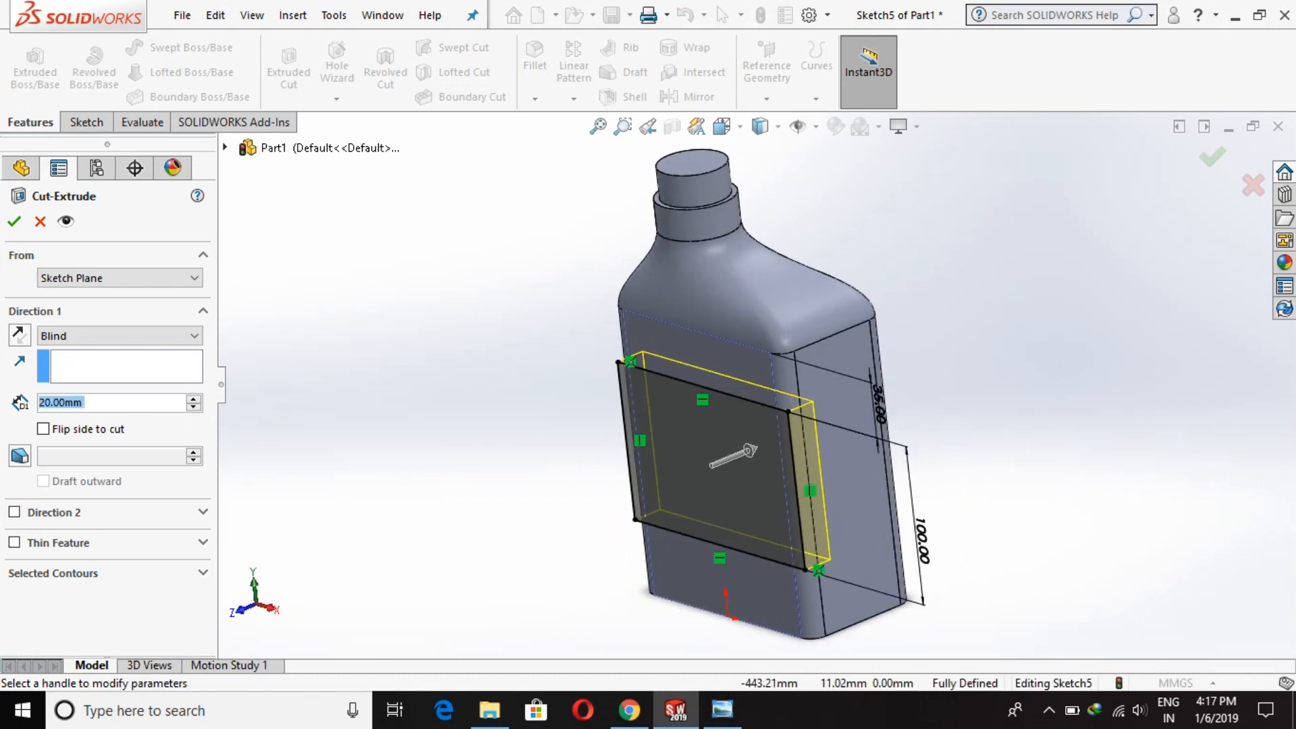
{"action": "type", "text": "5"}
{"action": "key", "text": "Return"}
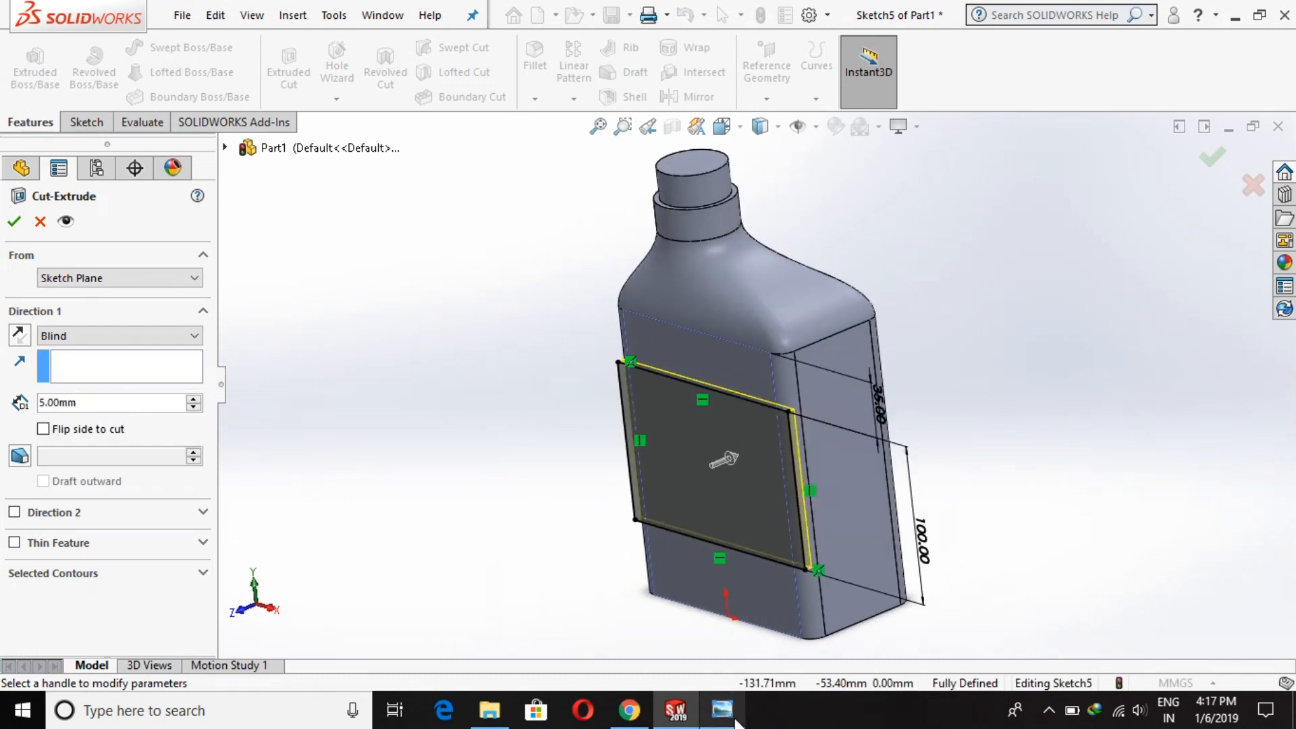
{"action": "left_click", "coordinate": [14, 220]}
Step: Mirror the rectangular label recess about the Front Plane onto the back of the bottle
{"action": "middle_click_drag", "start_coordinate": [466, 385], "coordinate": [699, 274]}
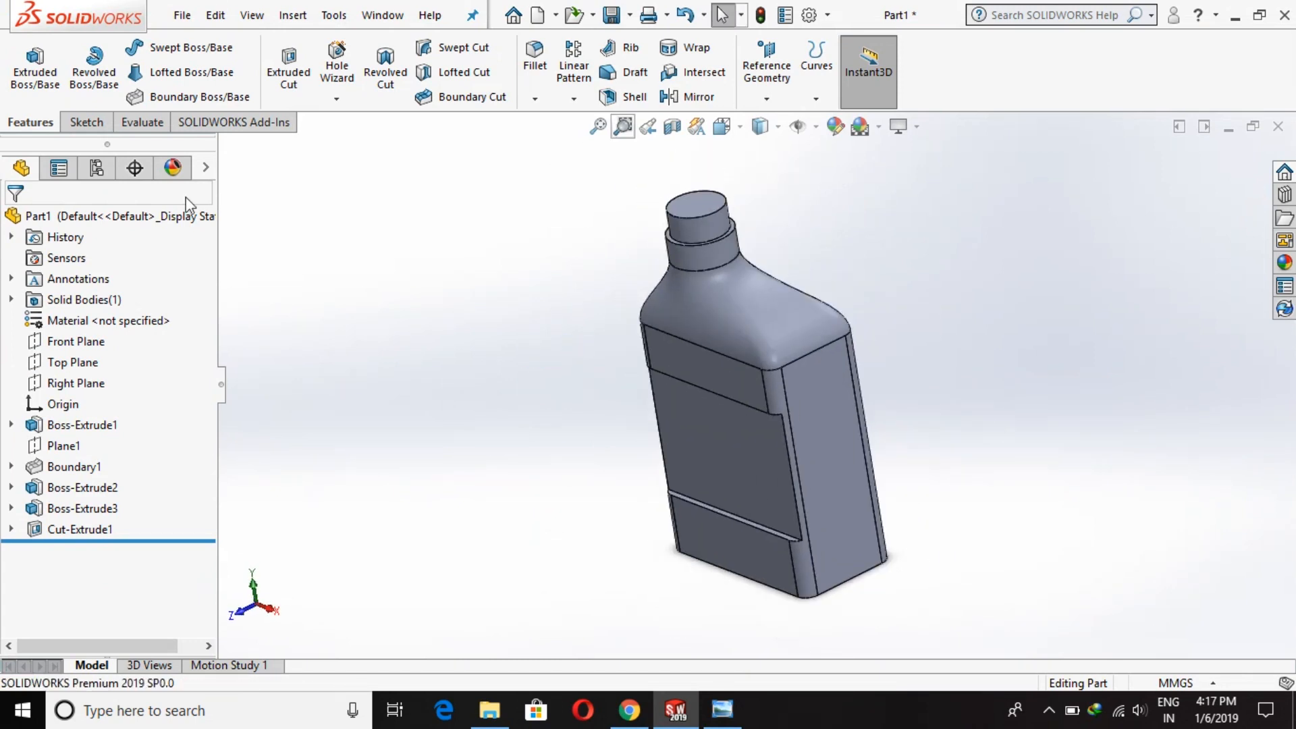
{"action": "left_click", "coordinate": [76, 341]}
{"action": "middle_click_drag", "start_coordinate": [469, 362], "coordinate": [770, 140]}
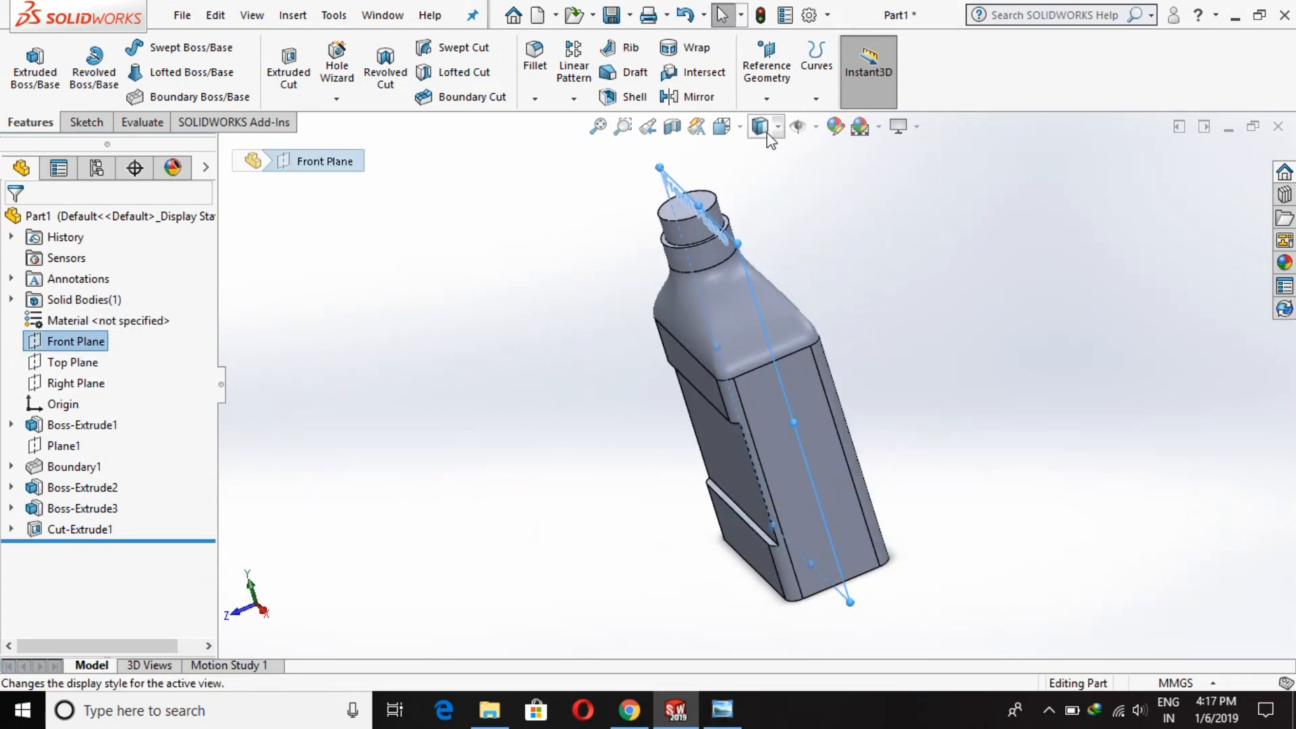
{"action": "left_click", "coordinate": [687, 97]}
{"action": "left_click", "coordinate": [226, 148]}
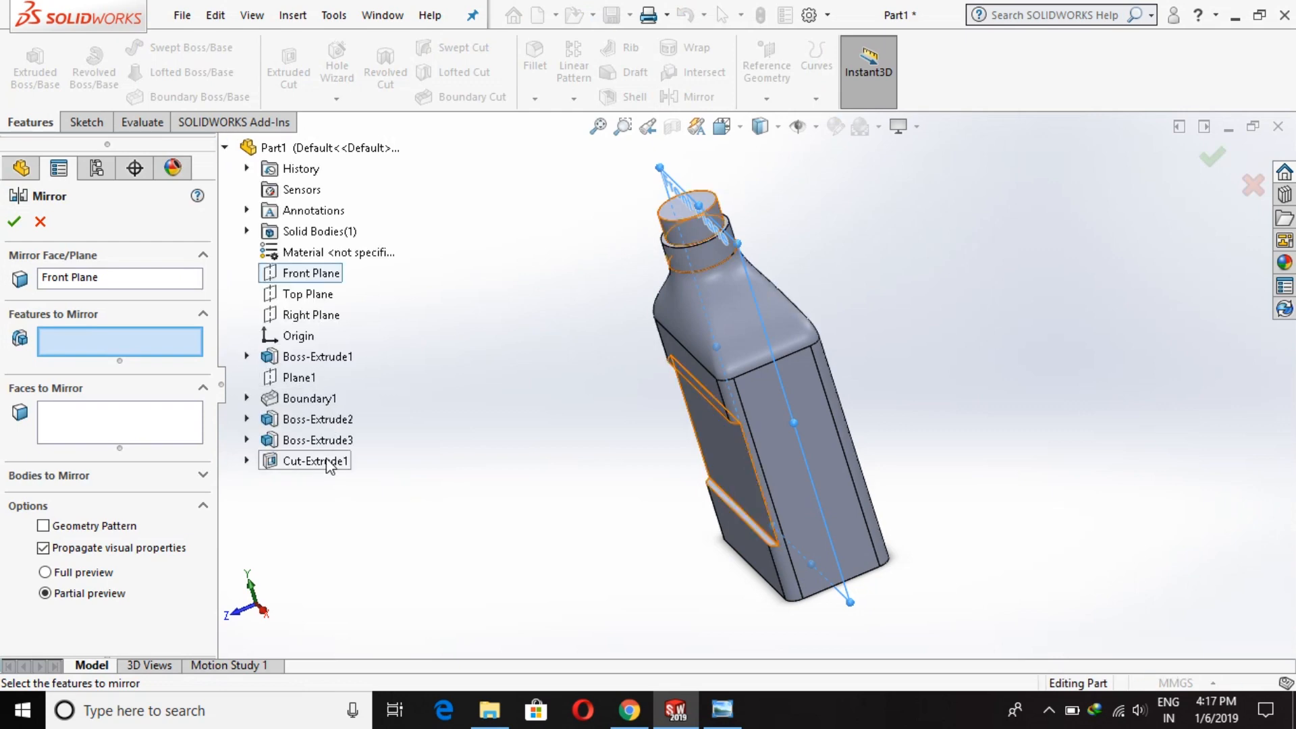
{"action": "left_click", "coordinate": [327, 462]}
{"action": "left_click", "coordinate": [15, 225]}
Step: Start a sketch on the recessed front face and draw an infinite vertical centerline through the origin
{"action": "mouse_move", "coordinate": [378, 432]}
{"action": "middle_mouse_down"}
{"action": "mouse_move", "coordinate": [650, 272]}
{"action": "mouse_move", "coordinate": [564, 318]}
{"action": "mouse_move", "coordinate": [731, 460]}
{"action": "middle_mouse_up"}
{"action": "left_click", "coordinate": [731, 461]}
{"action": "left_click", "coordinate": [837, 407]}
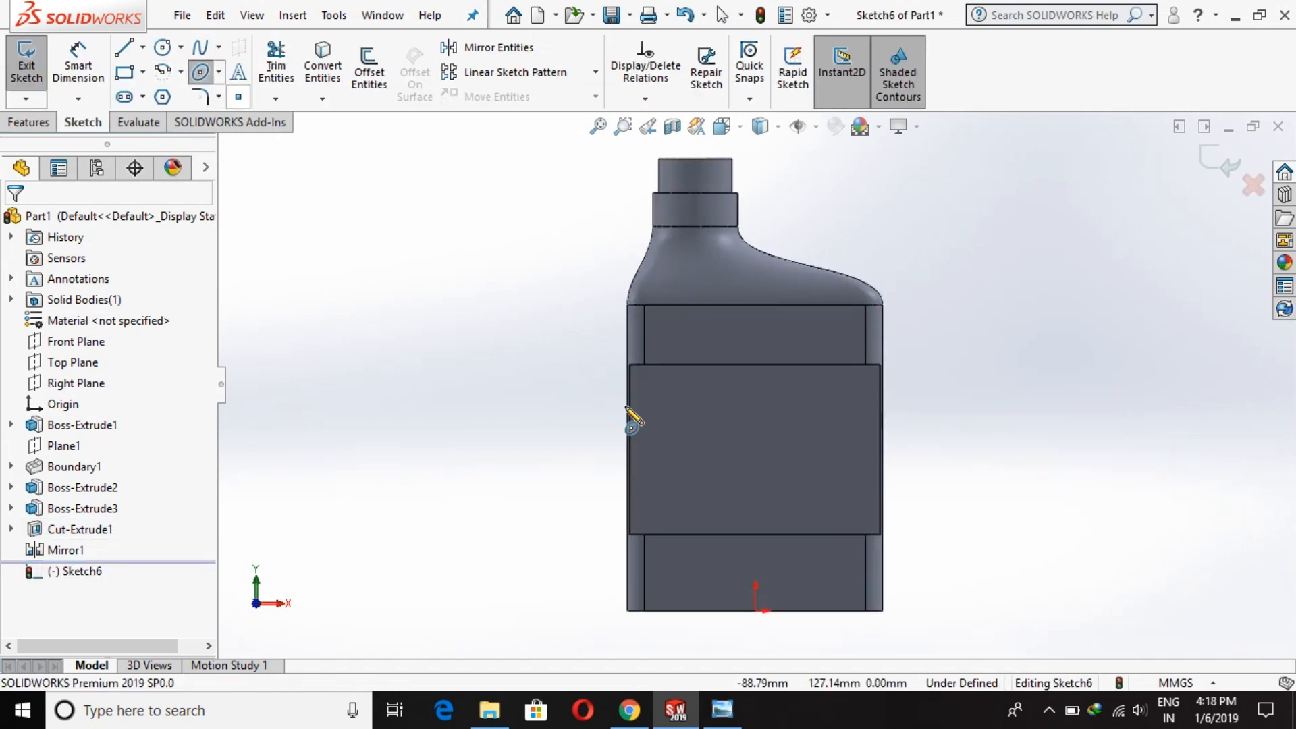
{"action": "left_click", "coordinate": [142, 47]}
{"action": "left_click", "coordinate": [162, 92]}
{"action": "left_click", "coordinate": [63, 371]}
{"action": "left_click", "coordinate": [42, 459]}
{"action": "left_click", "coordinate": [755, 611]}
{"action": "right_click", "coordinate": [1007, 439]}
{"action": "left_click", "coordinate": [1033, 440]}
Step: Add an infinite horizontal centerline through the midpoint of the recess's left edge
{"action": "left_click", "coordinate": [142, 46]}
{"action": "left_click", "coordinate": [162, 92]}
{"action": "left_click", "coordinate": [42, 353]}
{"action": "left_click", "coordinate": [626, 448]}
{"action": "right_click", "coordinate": [525, 375]}
{"action": "left_click", "coordinate": [547, 379]}
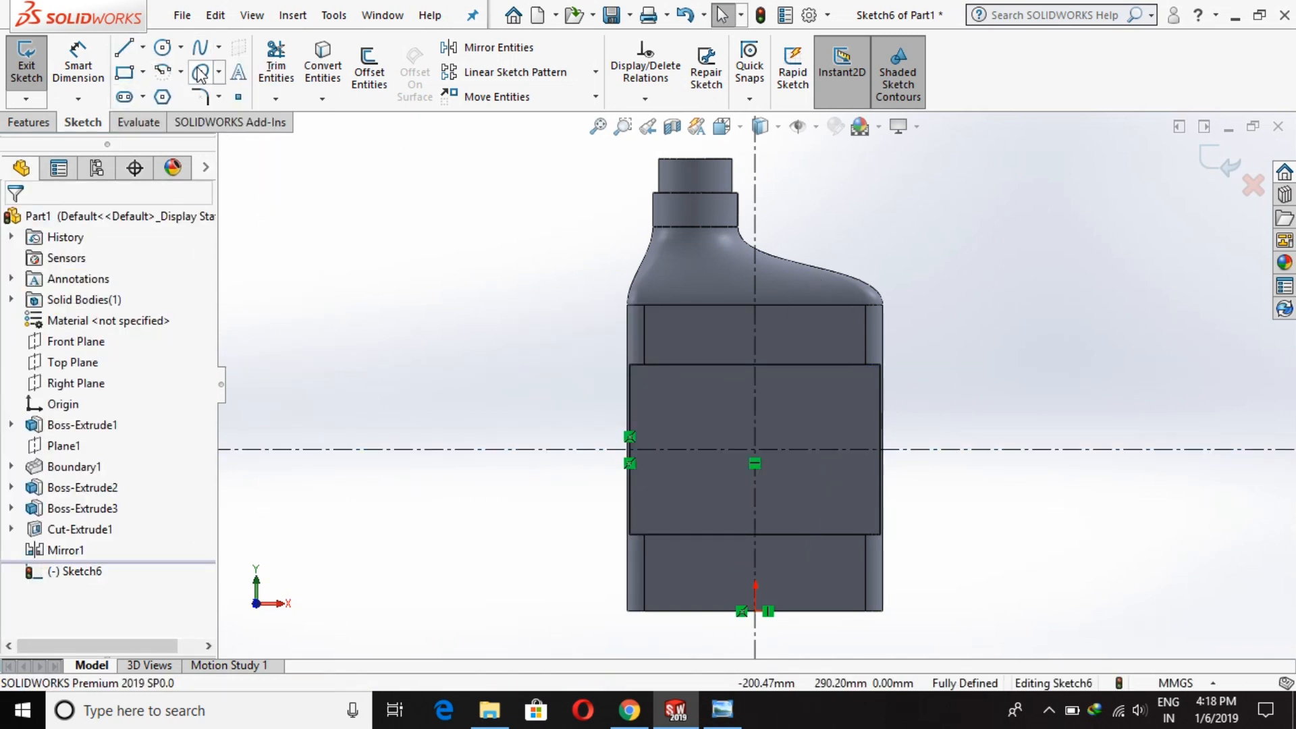
Step: Draw a horizontal ellipse about 66 mm by 36 mm centred on the intersection of the two centerlines
{"action": "left_click", "coordinate": [756, 450]}
{"action": "left_click", "coordinate": [811, 449]}
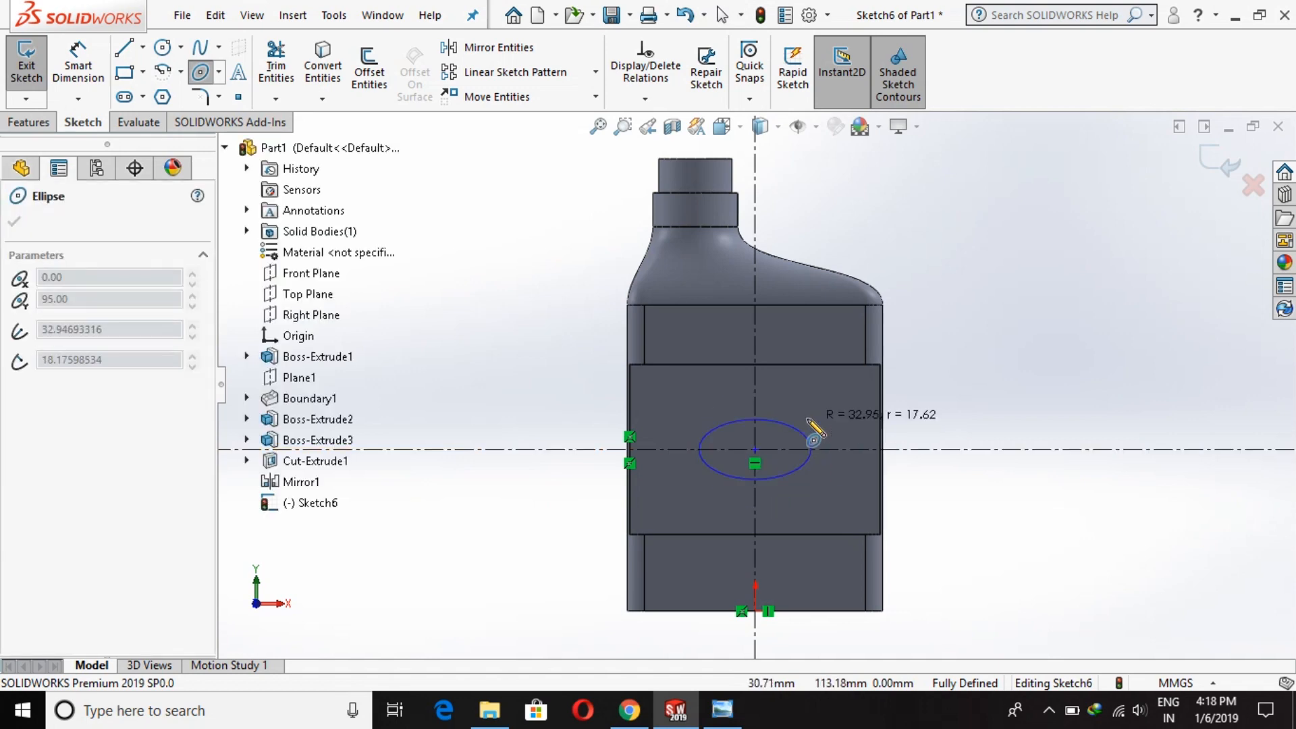
{"action": "left_click", "coordinate": [808, 419]}
Step: Set the ellipse's overall width to 34 mm between its left and right vertices
{"action": "left_click", "coordinate": [78, 62]}
{"action": "left_click", "coordinate": [811, 450]}
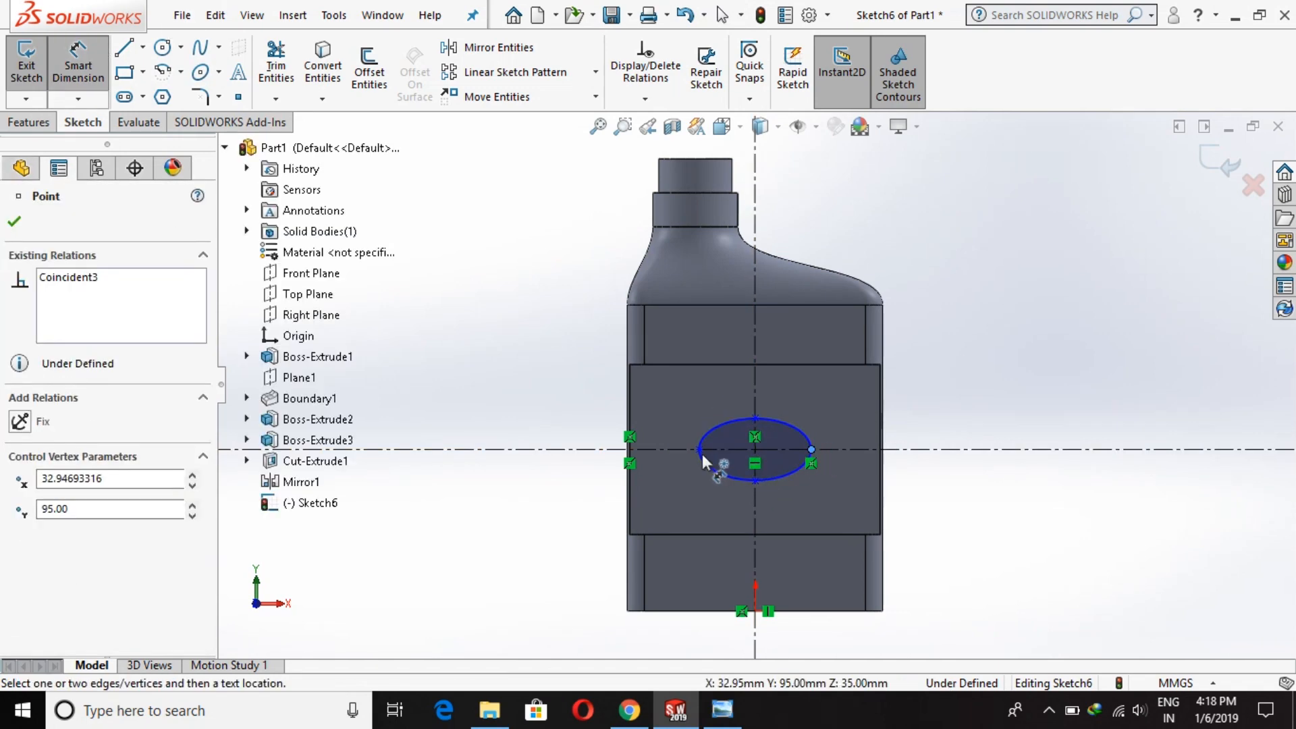
{"action": "left_click", "coordinate": [776, 279]}
{"action": "type", "text": "34"}
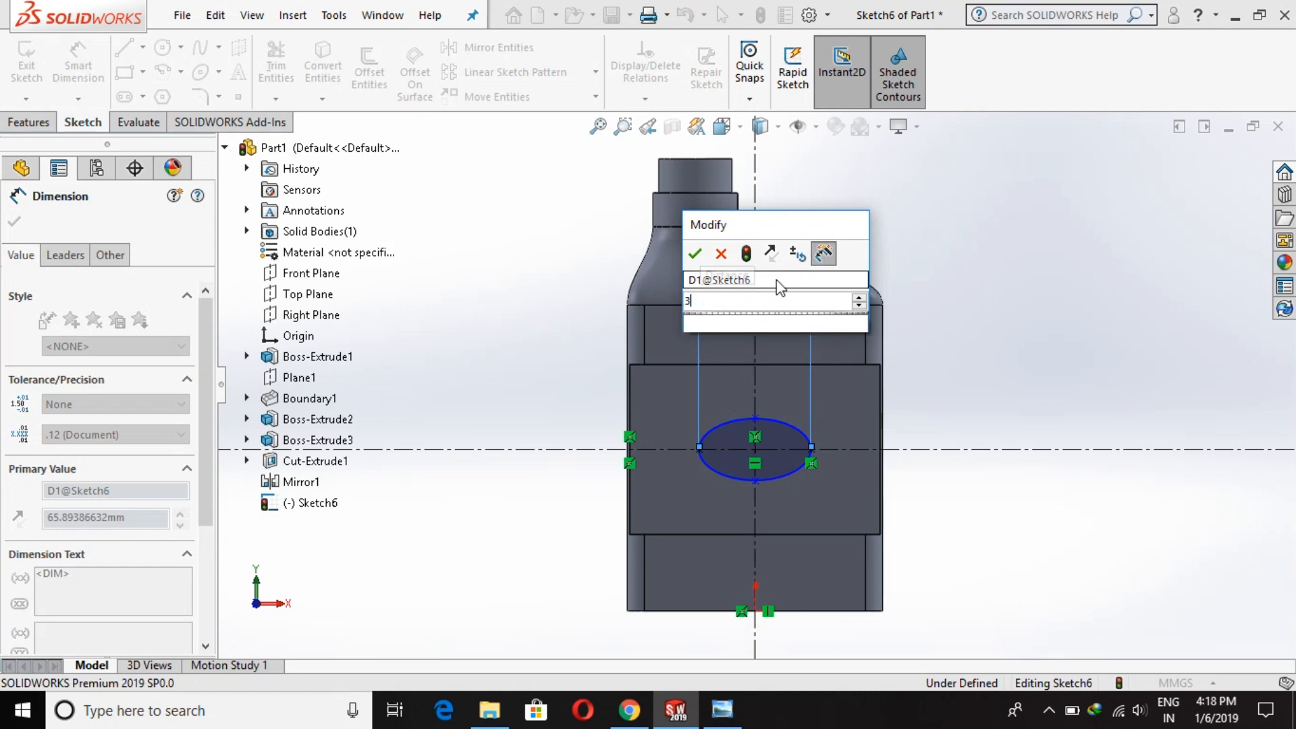
{"action": "key", "text": "Return"}
Step: Set the ellipse's overall height to 20 mm between its top and bottom vertices
{"action": "scroll", "coordinate": [755, 432], "scroll_direction": "up", "scroll_amount": 2}
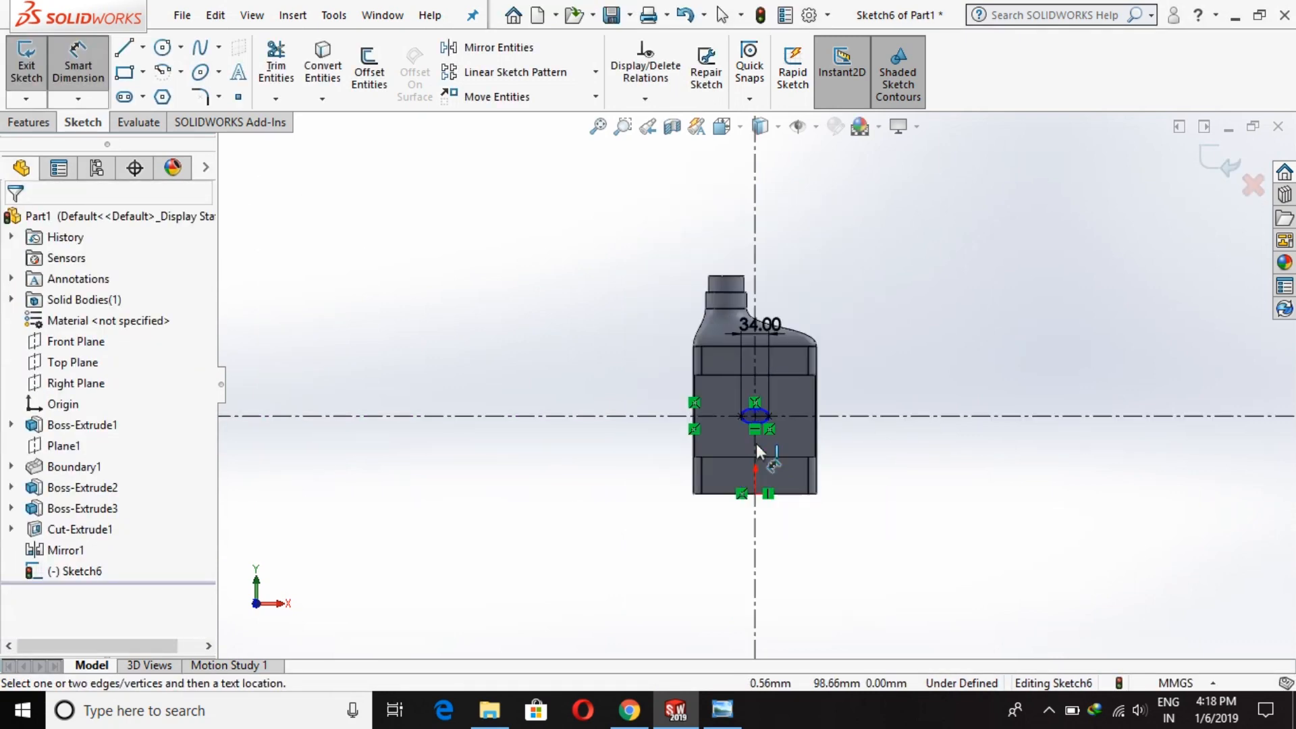
{"action": "scroll", "coordinate": [756, 444], "scroll_direction": "down", "scroll_amount": 6}
{"action": "scroll", "coordinate": [759, 370], "scroll_direction": "down", "scroll_amount": 3}
{"action": "left_click", "coordinate": [735, 397]}
{"action": "left_click", "coordinate": [735, 479]}
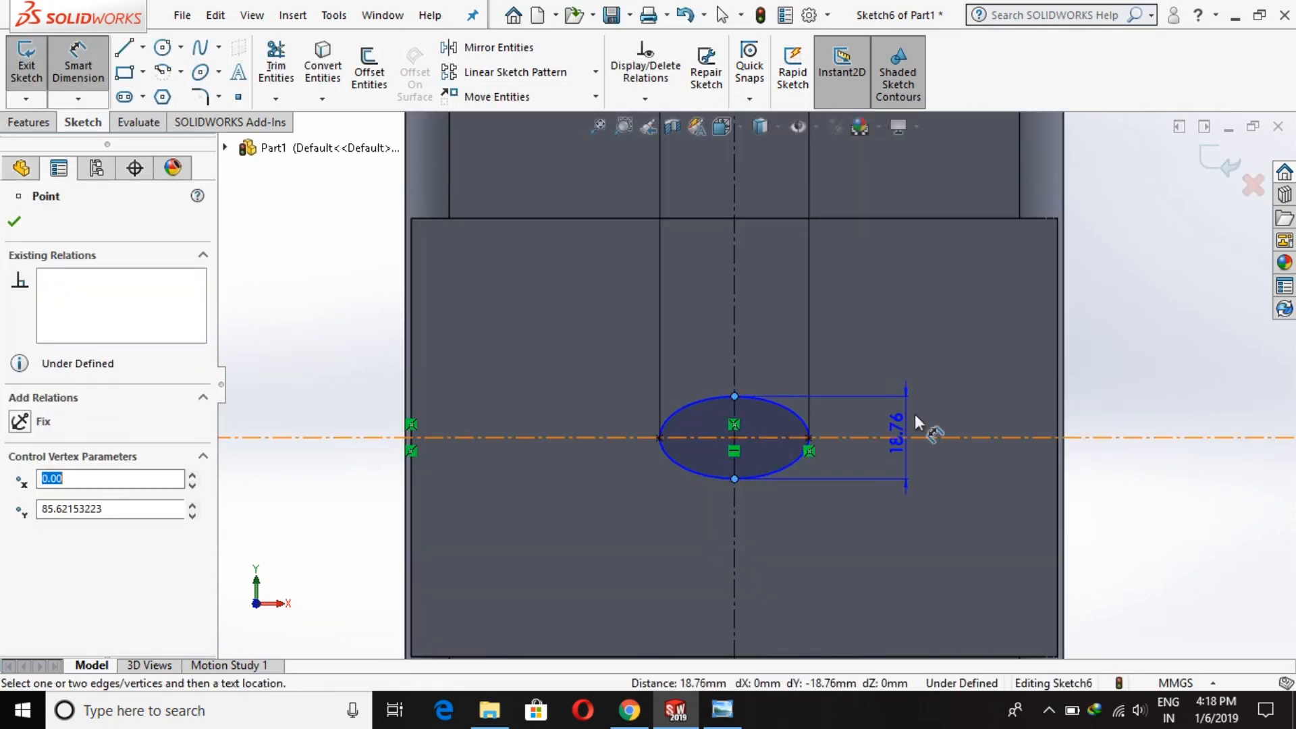
{"action": "left_click", "coordinate": [930, 406]}
{"action": "type", "text": "20"}
{"action": "key", "text": "Return"}
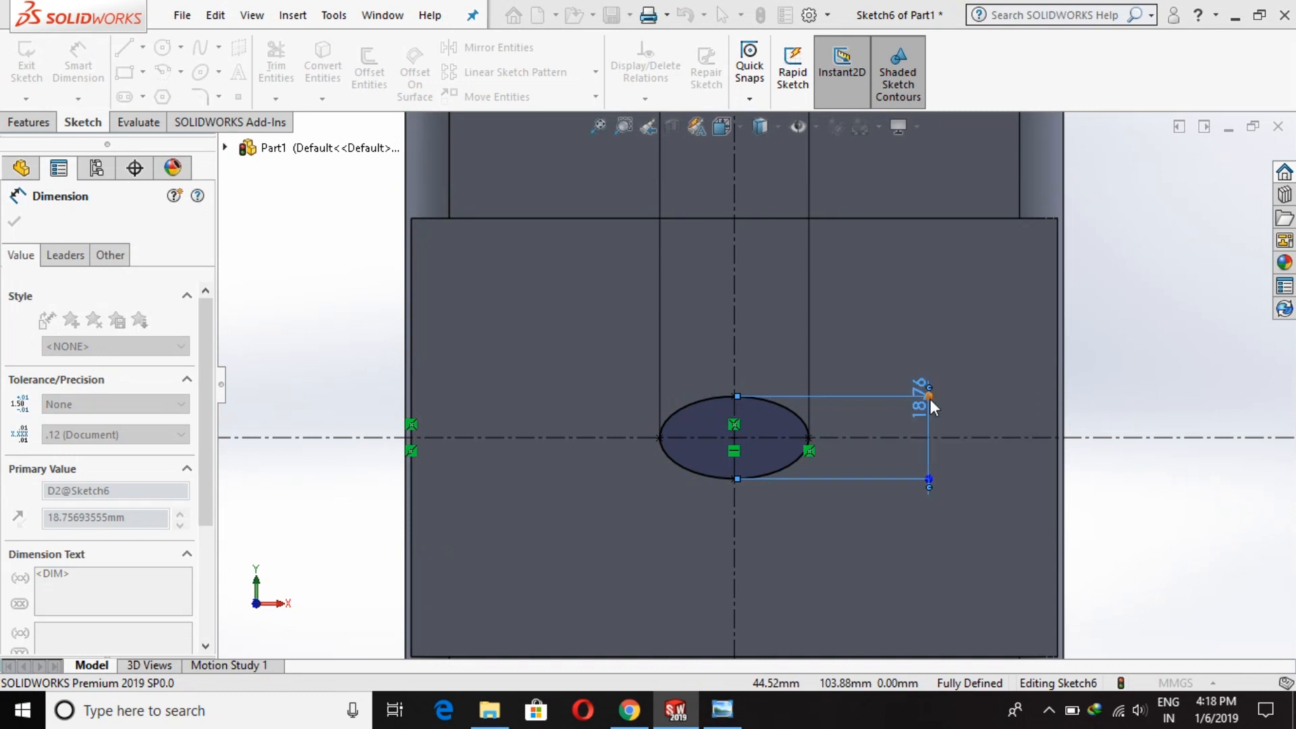
{"action": "key", "text": "Escape"}
Step: Convert the ellipse to construction geometry
{"action": "right_click", "coordinate": [1151, 290]}
{"action": "left_click", "coordinate": [1088, 270]}
{"action": "left_click", "coordinate": [790, 405]}
{"action": "key", "text": "Escape"}
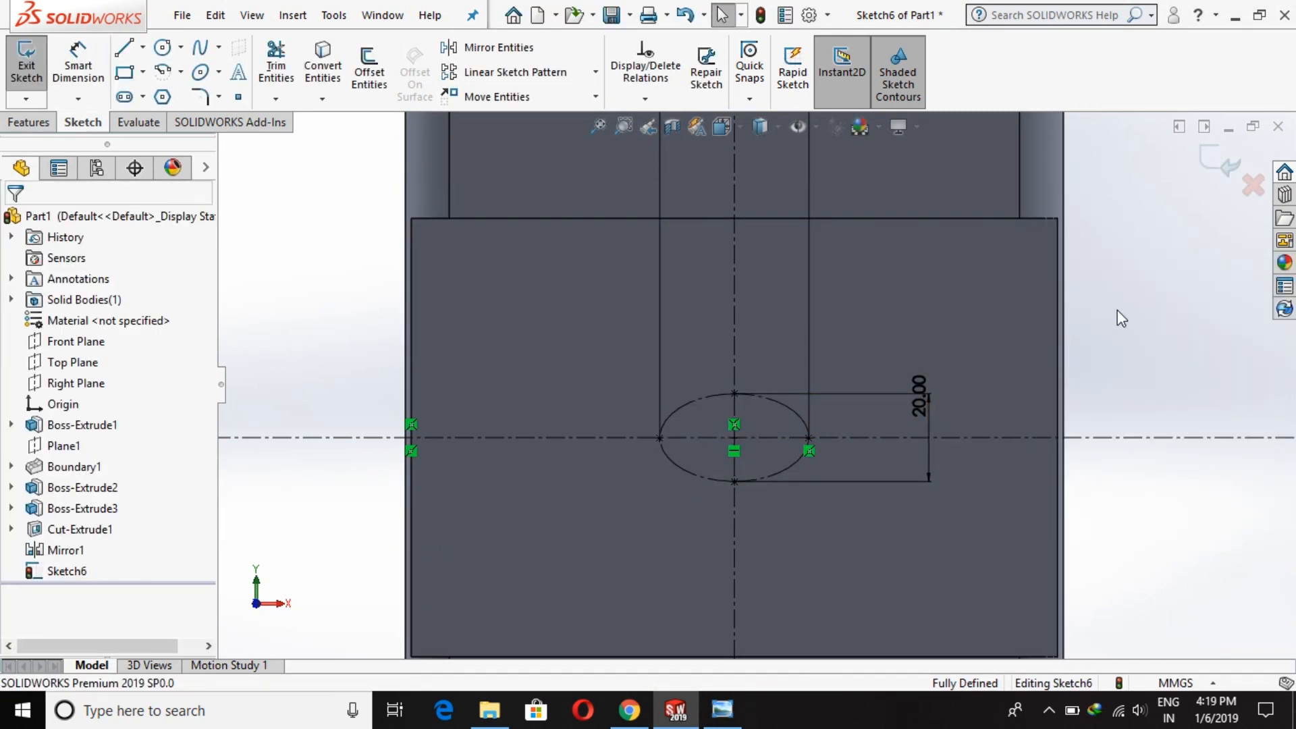
Step: Draw three circles about 8 to 9 mm in diameter in a row on the horizontal centerline, right of the ellipse
{"action": "left_click", "coordinate": [162, 46]}
{"action": "left_click", "coordinate": [854, 423]}
{"action": "left_click", "coordinate": [906, 438]}
{"action": "left_click", "coordinate": [925, 437]}
{"action": "left_click", "coordinate": [958, 438]}
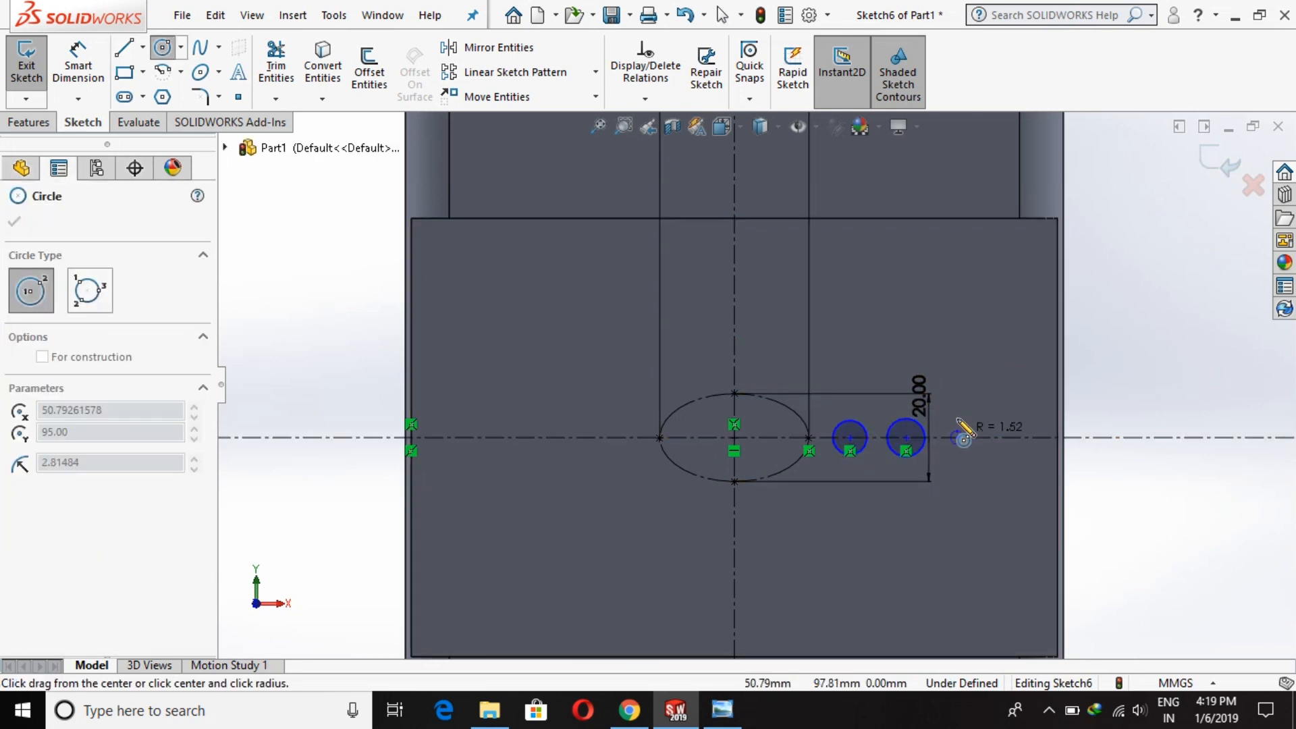
{"action": "left_click", "coordinate": [972, 424]}
{"action": "key", "text": "Escape"}
Step: Set the diameter of the circle nearest the ellipse to 6 mm and the middle circle's diameter to 7 mm
{"action": "left_click", "coordinate": [84, 62]}
{"action": "left_click", "coordinate": [862, 425]}
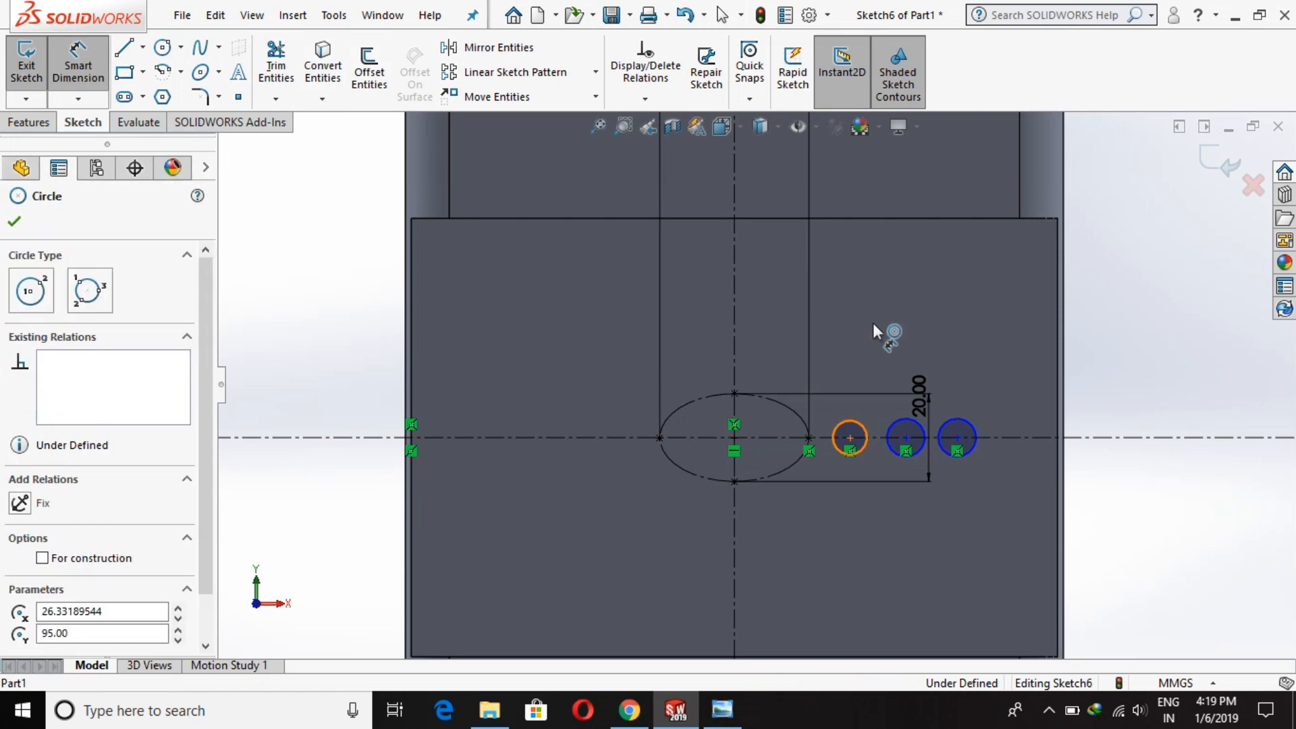
{"action": "left_click", "coordinate": [887, 298]}
{"action": "type", "text": "6"}
{"action": "key", "text": "Return"}
{"action": "left_click", "coordinate": [918, 423]}
{"action": "left_click", "coordinate": [1021, 307]}
{"action": "key", "text": "Return"}
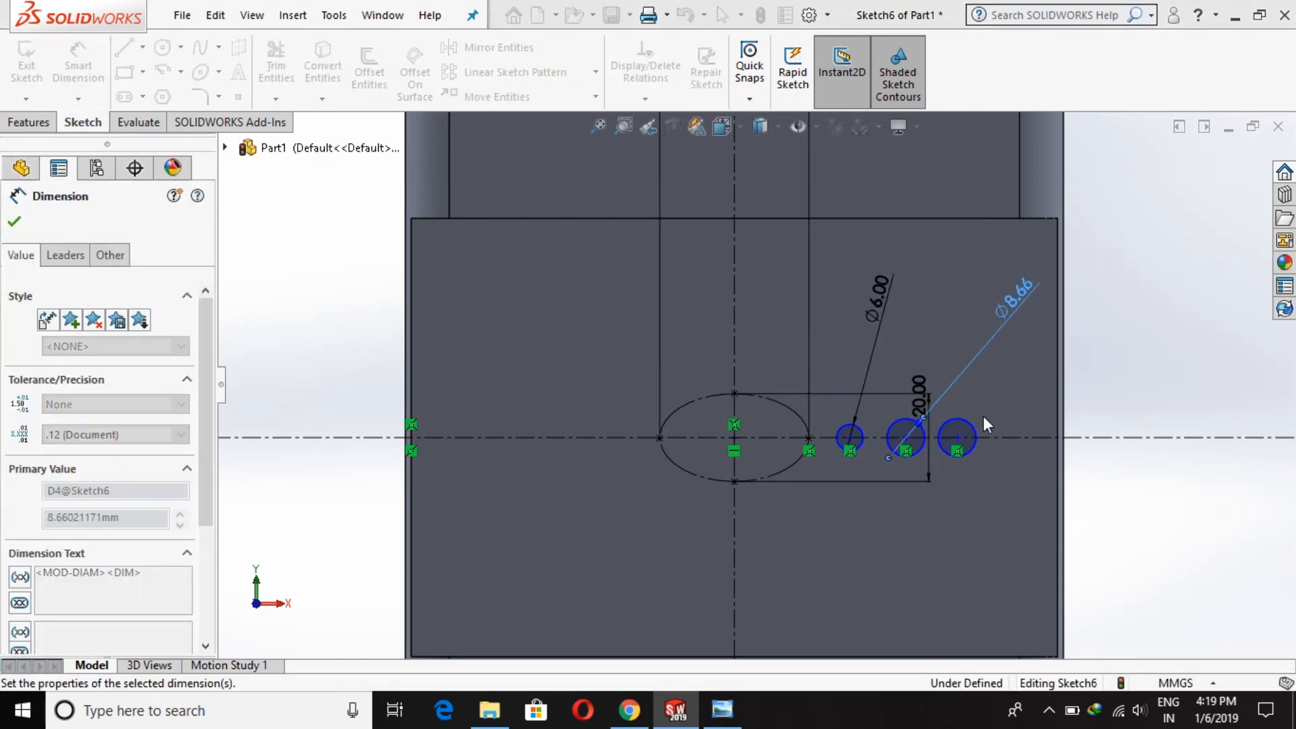
Step: Set the diameter of the circle farthest from the ellipse to 8 mm
{"action": "left_click", "coordinate": [969, 422]}
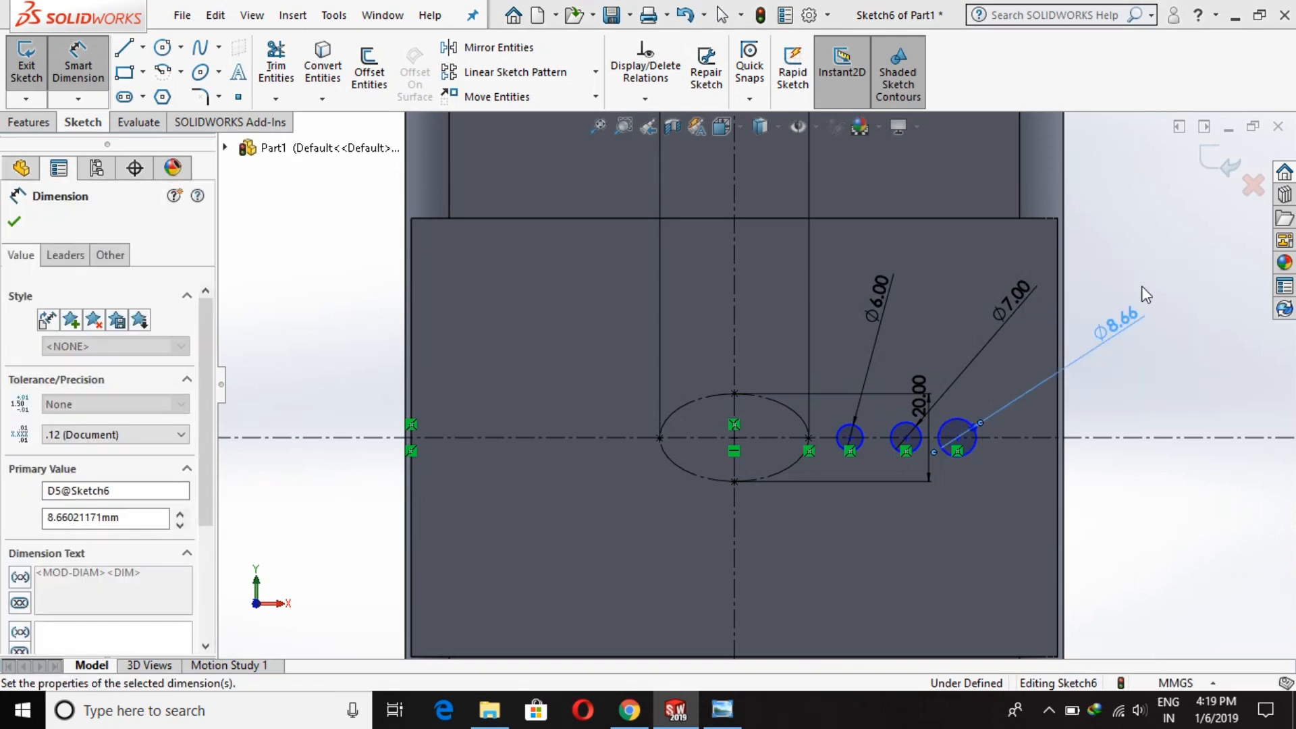
{"action": "left_click", "coordinate": [1122, 341]}
{"action": "type", "text": "8"}
{"action": "key", "text": "Return"}
{"action": "key", "text": "Escape"}
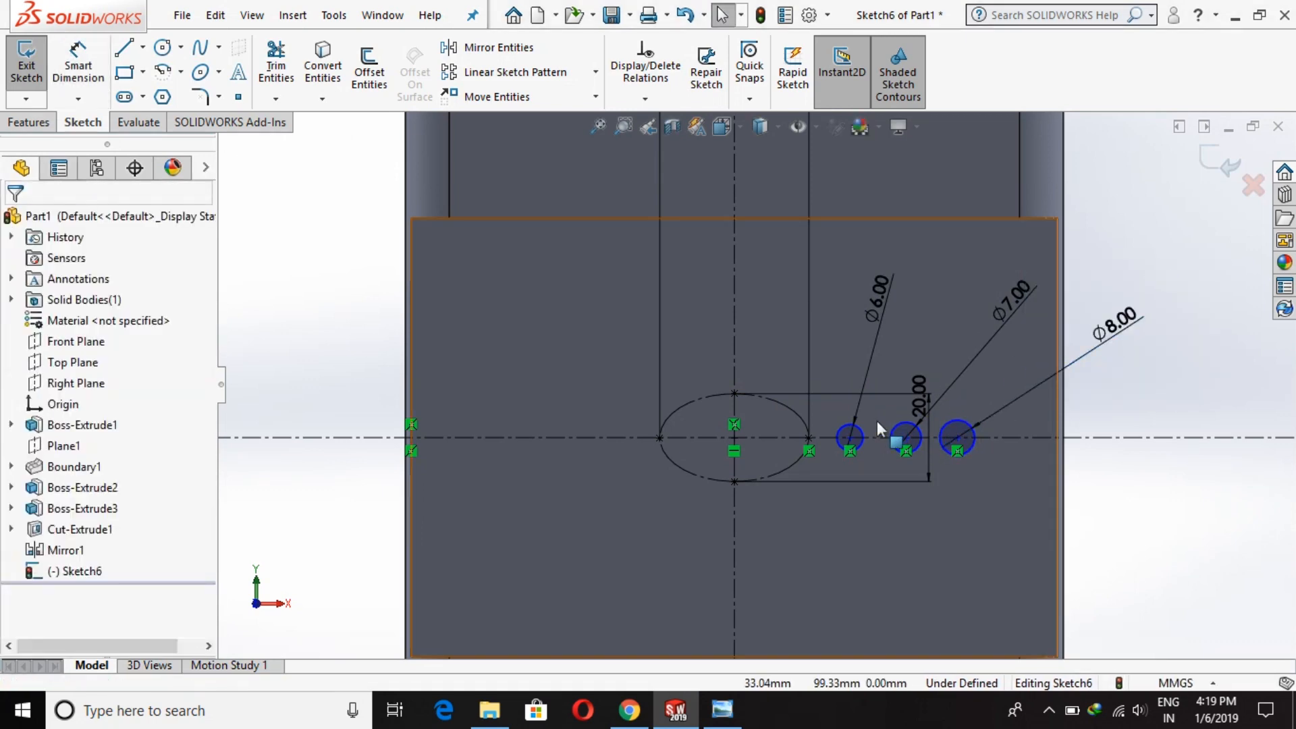
Step: Make the 6 mm circle tangent to the construction ellipse
{"action": "left_click", "coordinate": [814, 424]}
{"action": "left_click", "coordinate": [798, 414], "text": "ctrl"}
{"action": "left_click", "coordinate": [876, 327]}
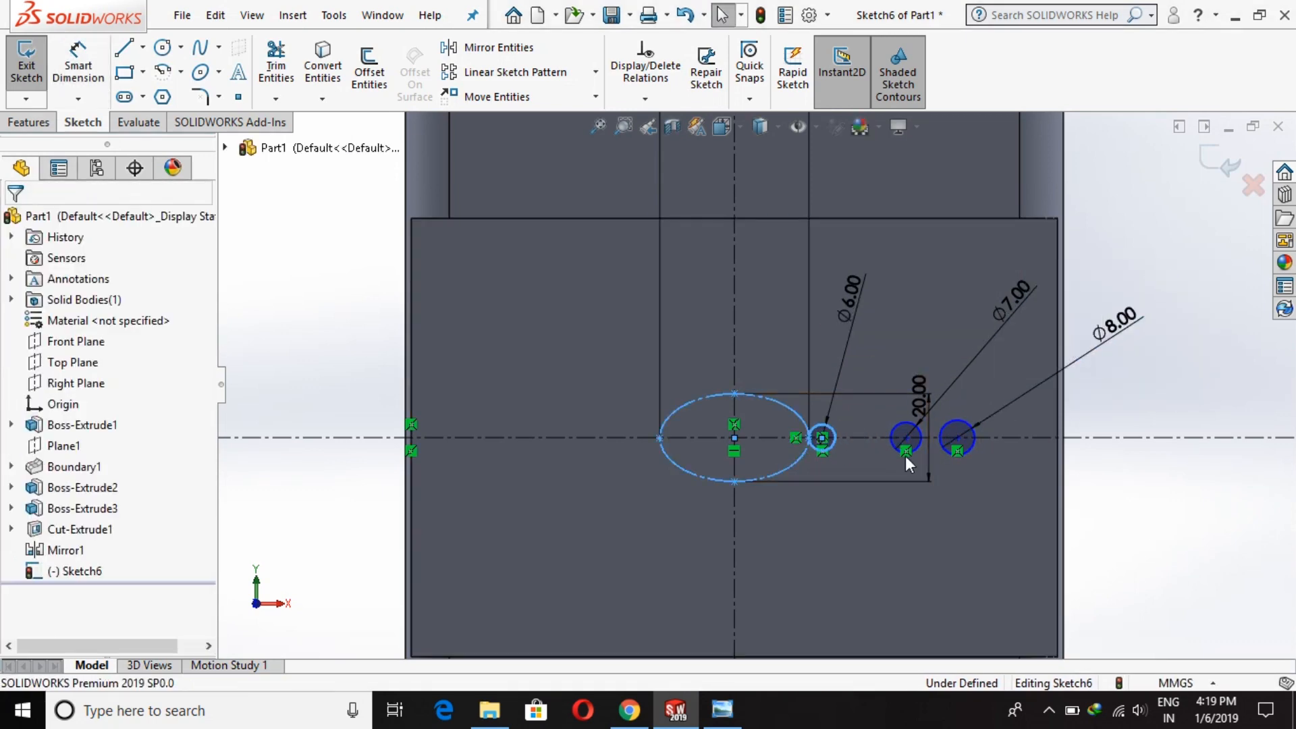
Step: Set the horizontal distance between the centres of the 6 mm and 7 mm circles to 10 mm
{"action": "left_click", "coordinate": [78, 68]}
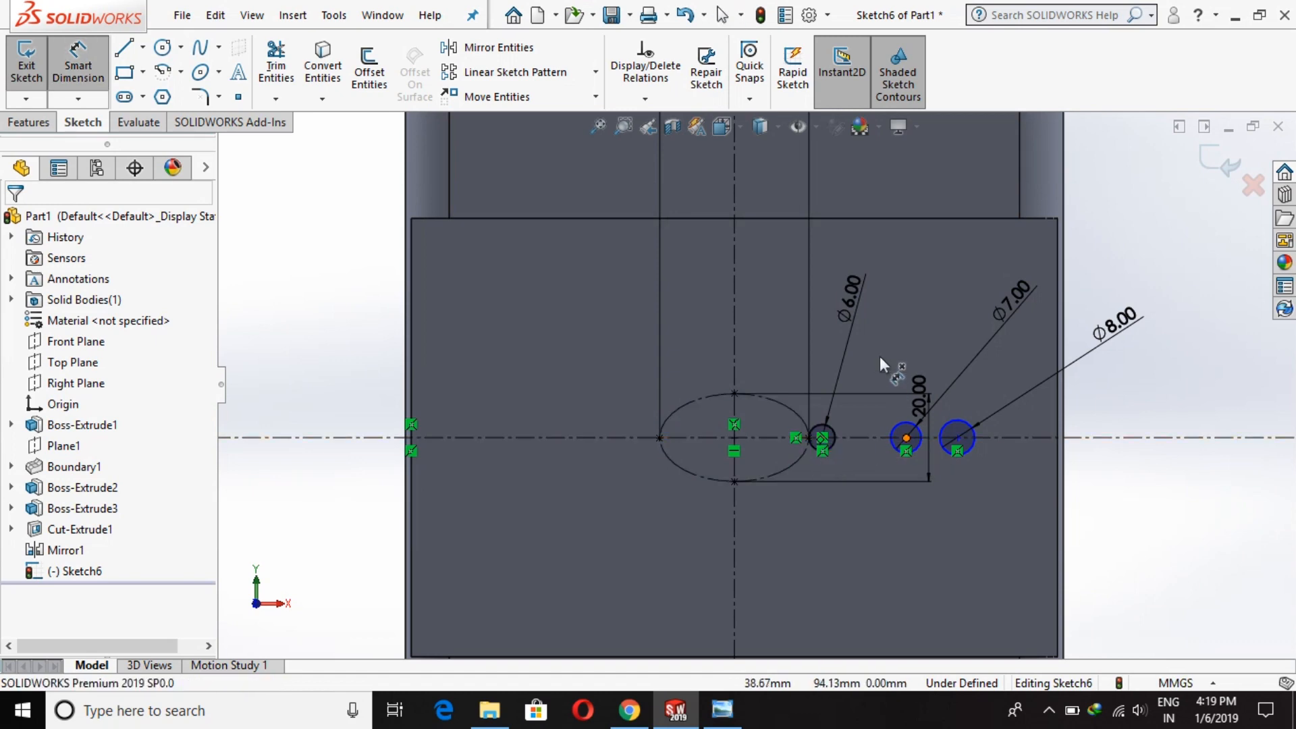
{"action": "left_click", "coordinate": [823, 438]}
{"action": "scroll", "coordinate": [829, 444], "scroll_direction": "down", "scroll_amount": 8}
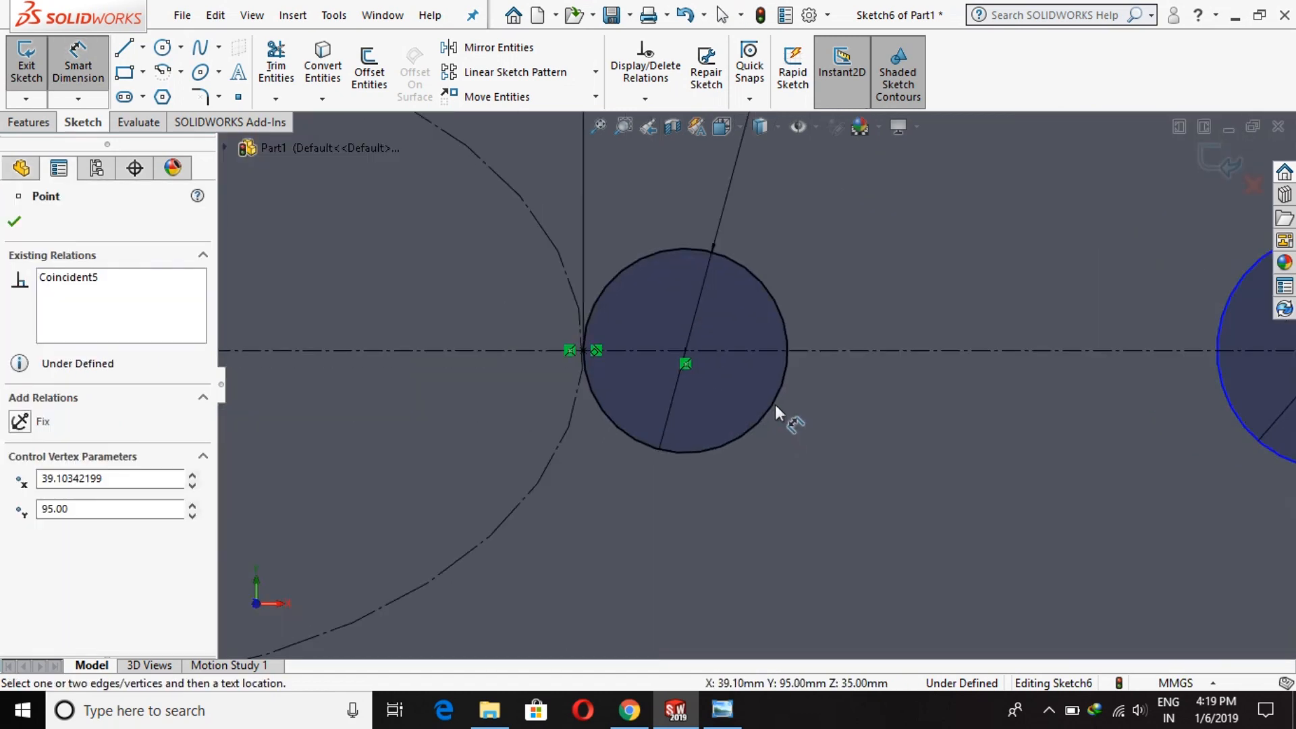
{"action": "left_click", "coordinate": [689, 349]}
{"action": "scroll", "coordinate": [828, 269], "scroll_direction": "up", "scroll_amount": 5}
{"action": "left_click", "coordinate": [828, 268]}
{"action": "type", "text": "10"}
{"action": "key", "text": "Return"}
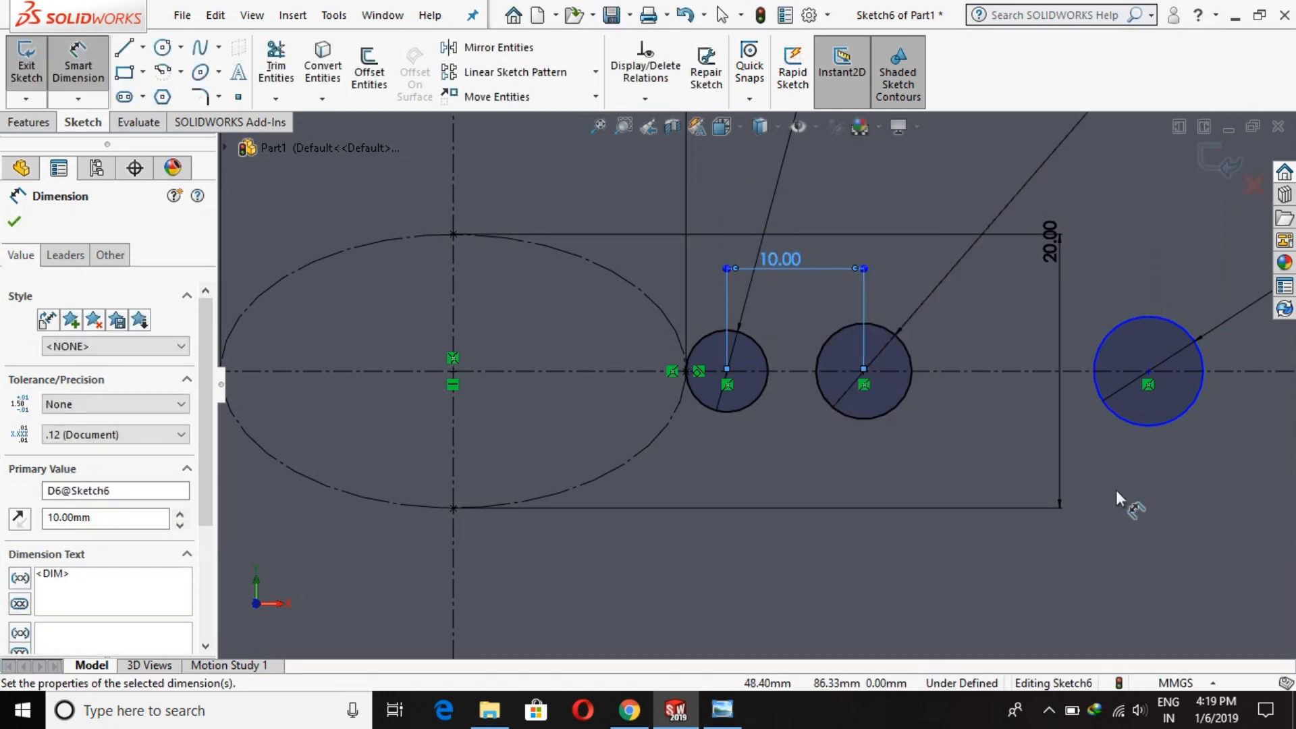
Step: Set the horizontal distance between the centres of the 7 mm and 8 mm circles to 10 mm
{"action": "key", "text": "z"}
{"action": "left_click", "coordinate": [808, 378]}
{"action": "left_click", "coordinate": [944, 377]}
{"action": "left_click", "coordinate": [857, 221]}
{"action": "type", "text": "10"}
{"action": "key", "text": "Return"}
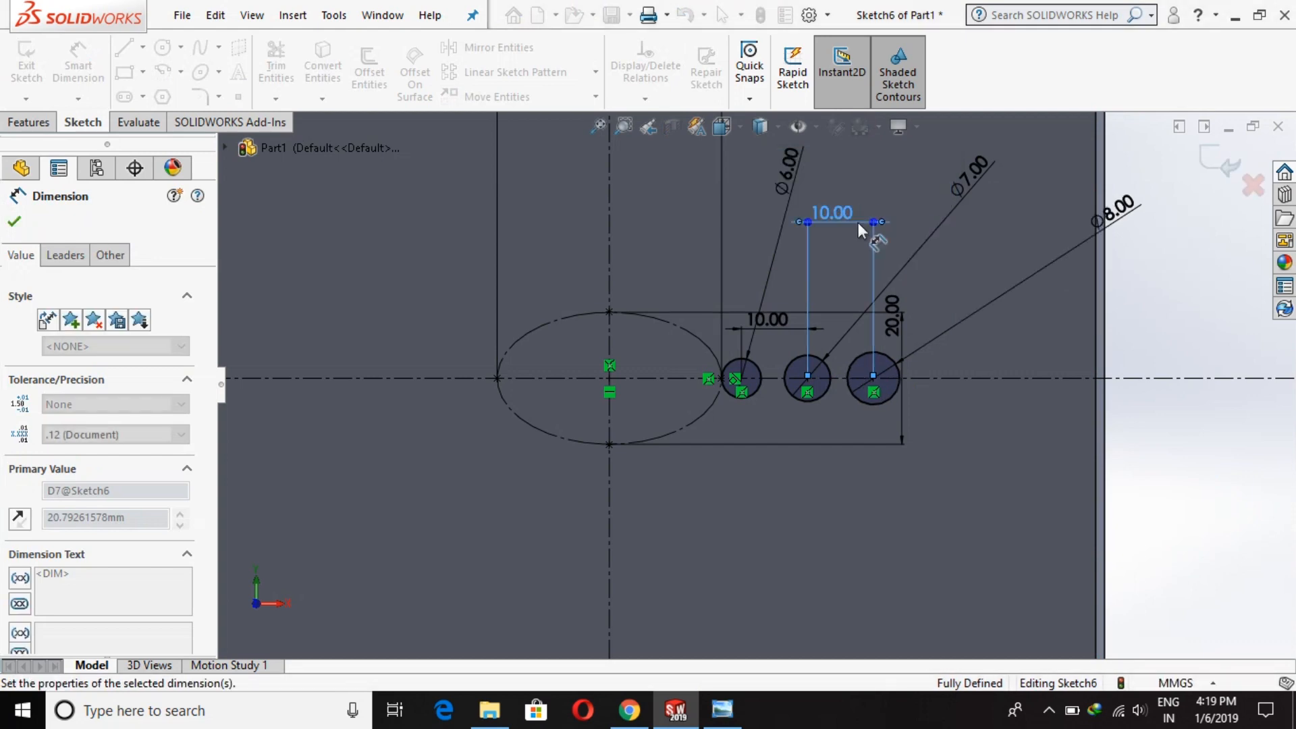
Step: Extrude the three circles as 1 mm bosses on the recessed front face
{"action": "key", "text": "Escape"}
{"action": "key", "text": "z"}
{"action": "left_click", "coordinate": [23, 129]}
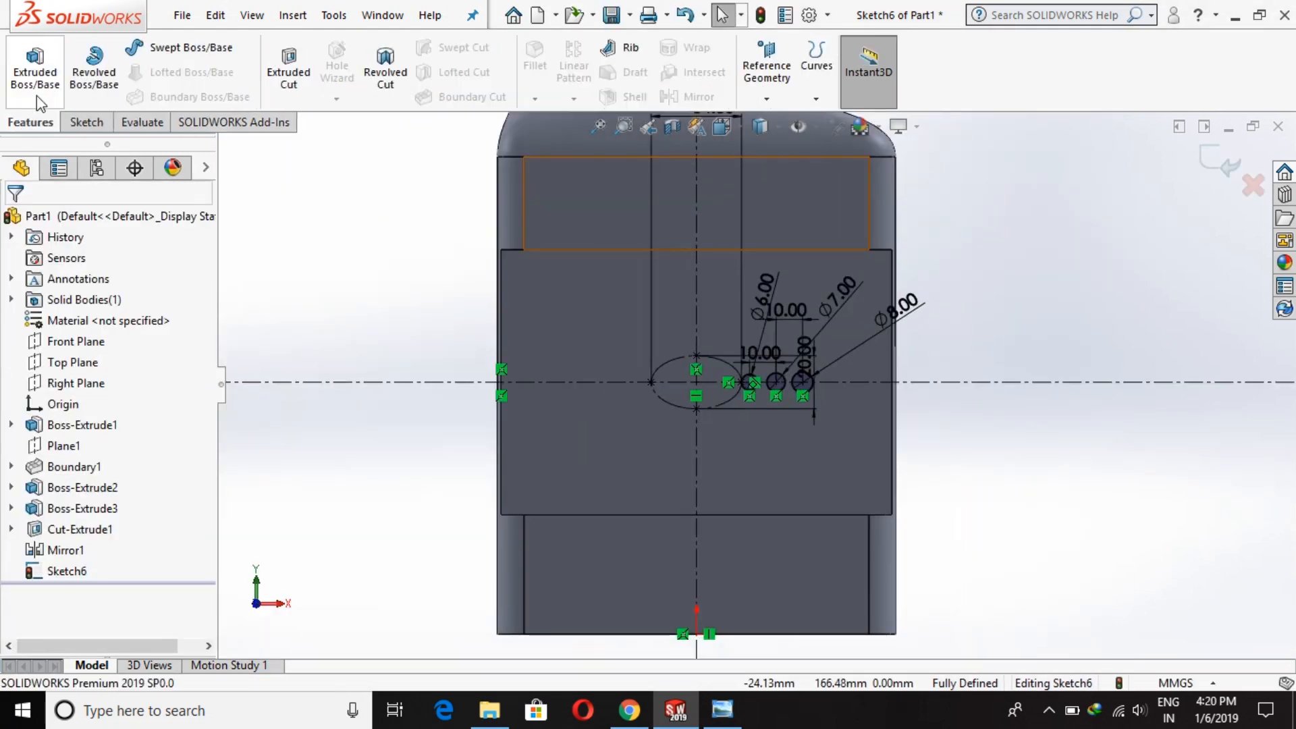
{"action": "left_click", "coordinate": [42, 73]}
{"action": "left_click", "coordinate": [724, 717]}
{"action": "left_click", "coordinate": [724, 719]}
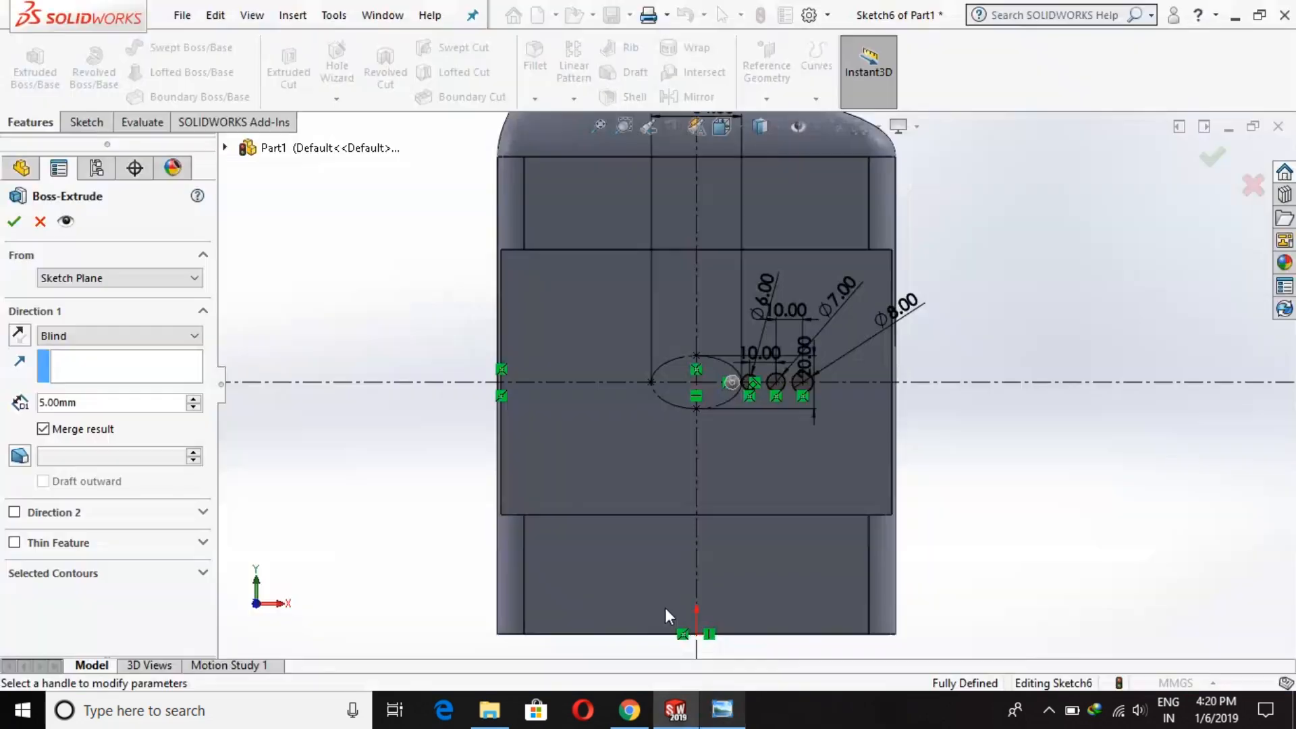
{"action": "type", "text": "1"}
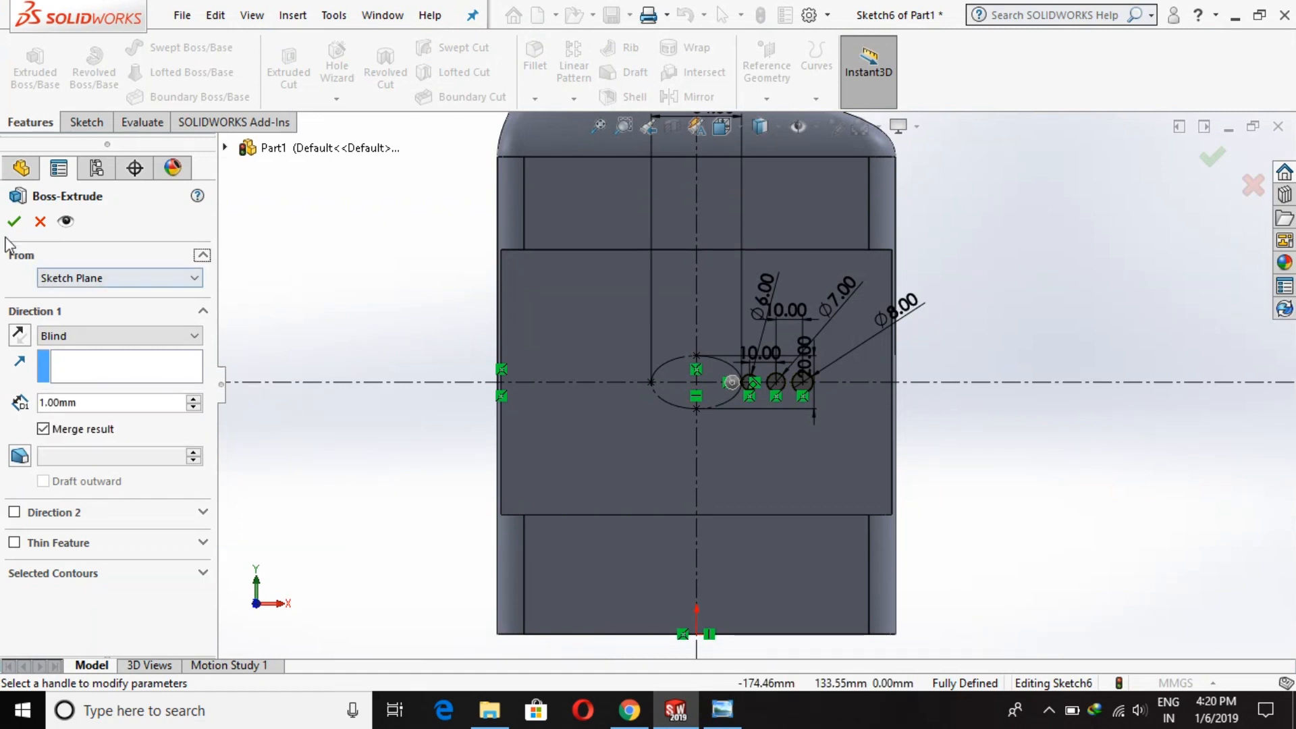
{"action": "left_click", "coordinate": [14, 221]}
Step: Add 1.5 mm domes to the outer faces of the three circular bosses
{"action": "scroll", "coordinate": [756, 375], "scroll_direction": "up", "scroll_amount": 5}
{"action": "scroll", "coordinate": [729, 423], "scroll_direction": "down", "scroll_amount": 3}
{"action": "middle_click_drag", "start_coordinate": [729, 423], "coordinate": [725, 375]}
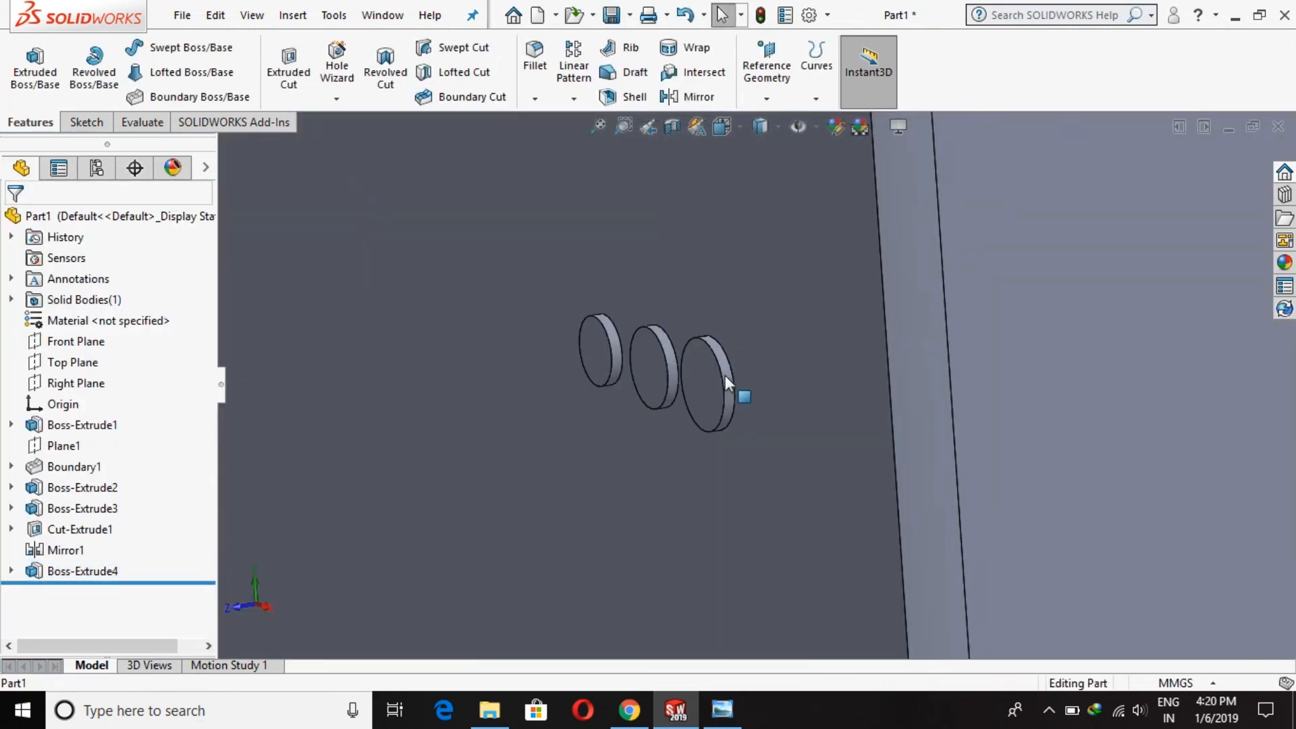
{"action": "left_click", "coordinate": [293, 14]}
{"action": "mouse_move", "coordinate": [378, 106]}
{"action": "left_click", "coordinate": [535, 292]}
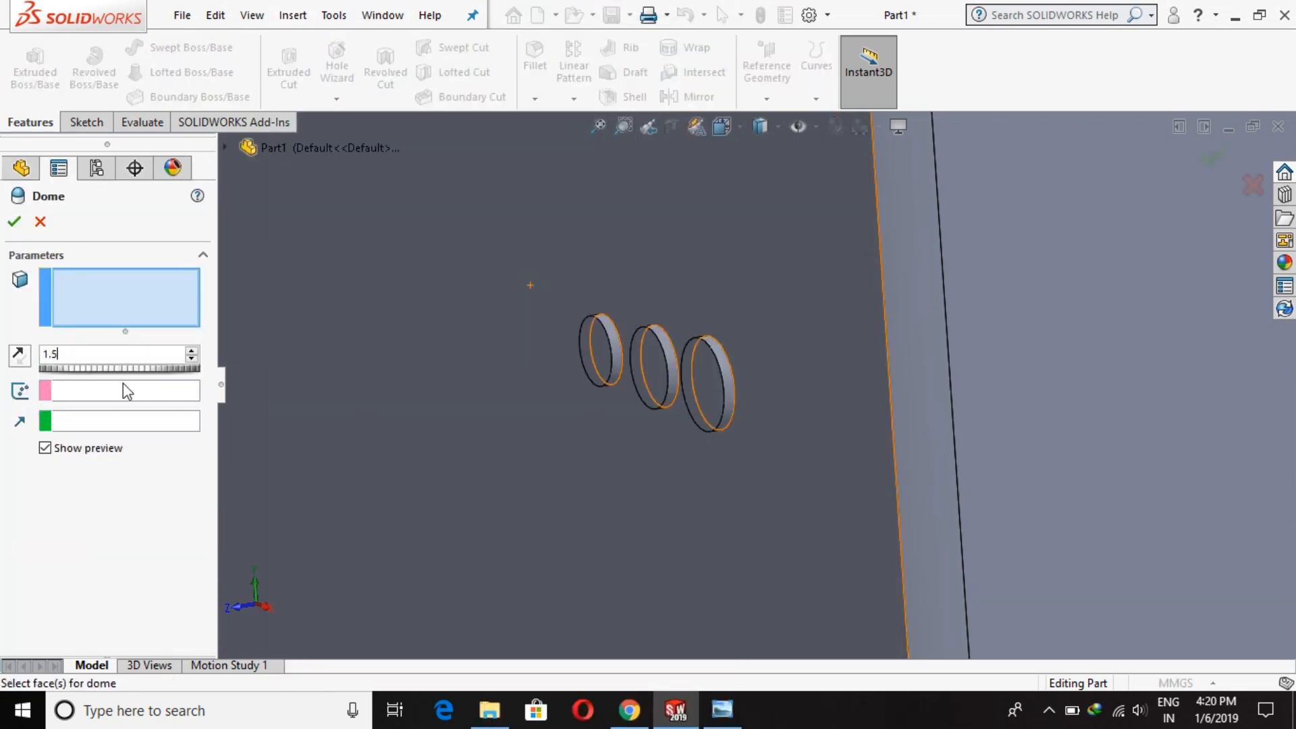
{"action": "left_click", "coordinate": [596, 354]}
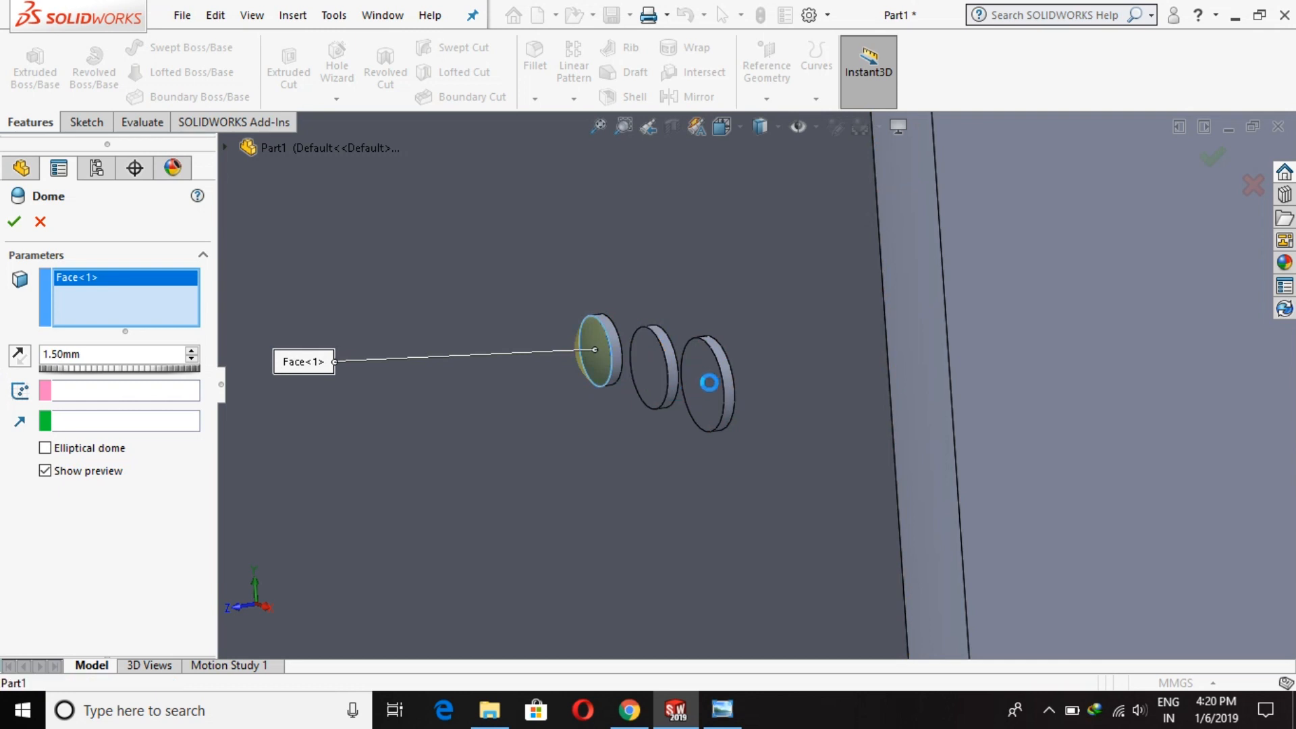
{"action": "left_click", "coordinate": [654, 368]}
{"action": "left_click", "coordinate": [709, 382]}
{"action": "left_click", "coordinate": [13, 221]}
Step: Start a new sketch on the recessed front face behind the domed bosses
{"action": "scroll", "coordinate": [495, 432], "scroll_direction": "up", "scroll_amount": 3}
{"action": "middle_click_drag", "start_coordinate": [495, 432], "coordinate": [698, 477]}
{"action": "scroll", "coordinate": [785, 418], "scroll_direction": "down", "scroll_amount": 7}
{"action": "scroll", "coordinate": [698, 476], "scroll_direction": "up", "scroll_amount": 8}
{"action": "left_click", "coordinate": [430, 365]}
{"action": "mouse_move", "coordinate": [589, 394]}
{"action": "middle_mouse_down"}
{"action": "mouse_move", "coordinate": [639, 328]}
{"action": "mouse_move", "coordinate": [706, 274]}
{"action": "middle_mouse_up"}
{"action": "scroll", "coordinate": [707, 272], "scroll_direction": "up", "scroll_amount": 3}
{"action": "scroll", "coordinate": [708, 273], "scroll_direction": "down", "scroll_amount": 2}
{"action": "left_click", "coordinate": [721, 374]}
{"action": "left_click", "coordinate": [802, 318]}
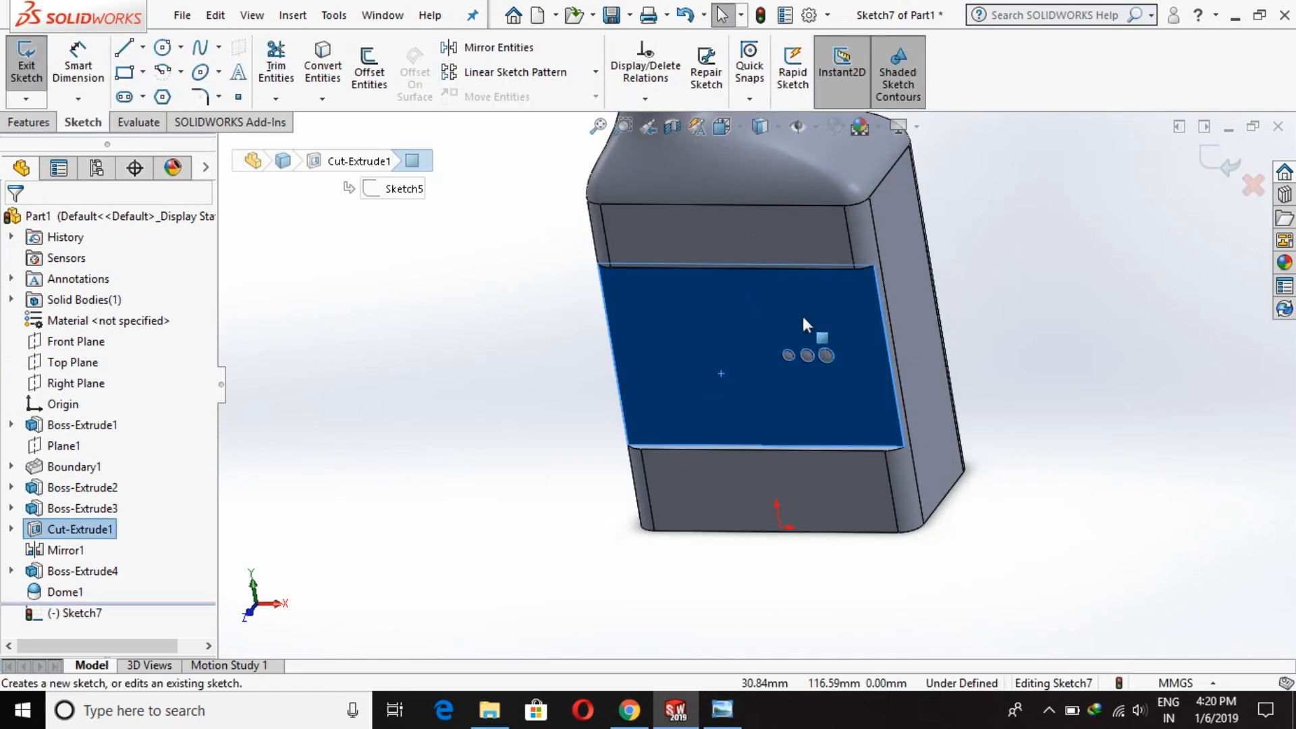
Step: Show Sketch6, the sketch beneath Boss-Extrude4 that contains the construction ellipse
{"action": "scroll", "coordinate": [812, 388], "scroll_direction": "up", "scroll_amount": 3}
{"action": "left_click", "coordinate": [11, 571]}
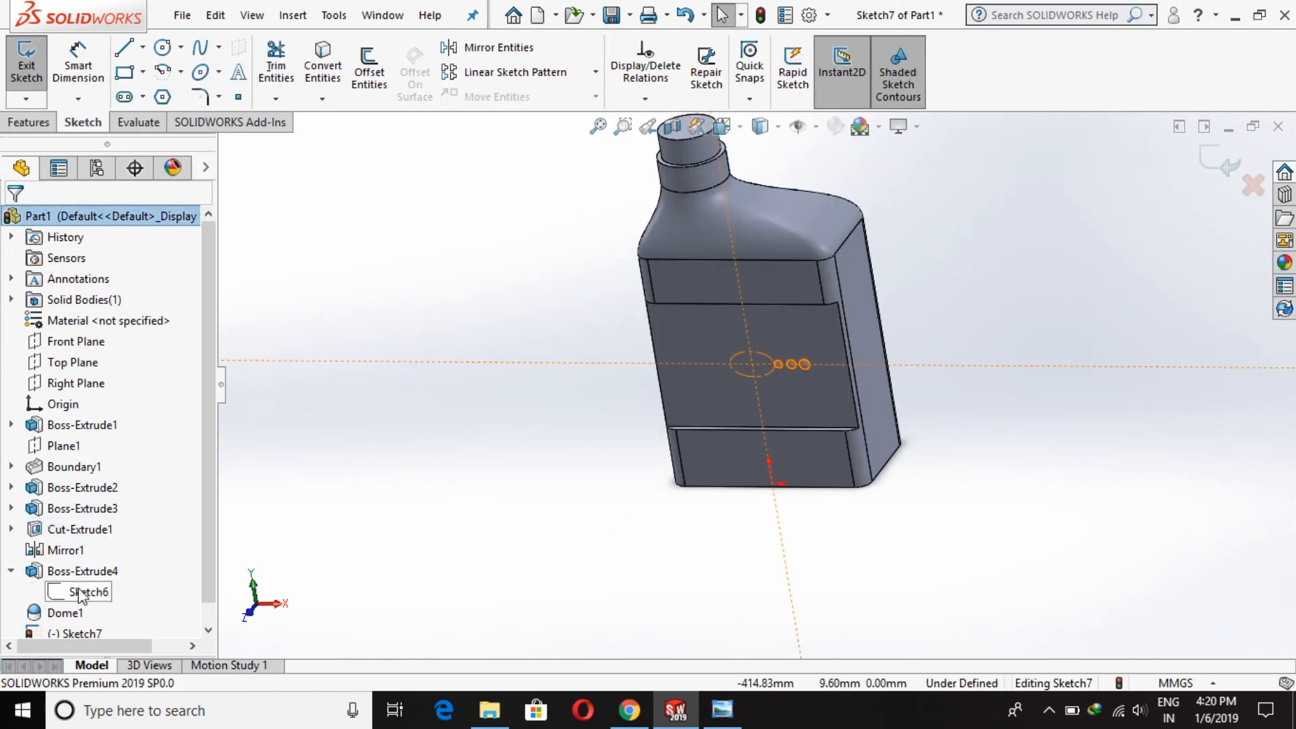
{"action": "right_click", "coordinate": [87, 591]}
{"action": "left_click", "coordinate": [185, 431]}
{"action": "scroll", "coordinate": [773, 362], "scroll_direction": "down", "scroll_amount": 3}
{"action": "scroll", "coordinate": [773, 362], "scroll_direction": "down", "scroll_amount": 2}
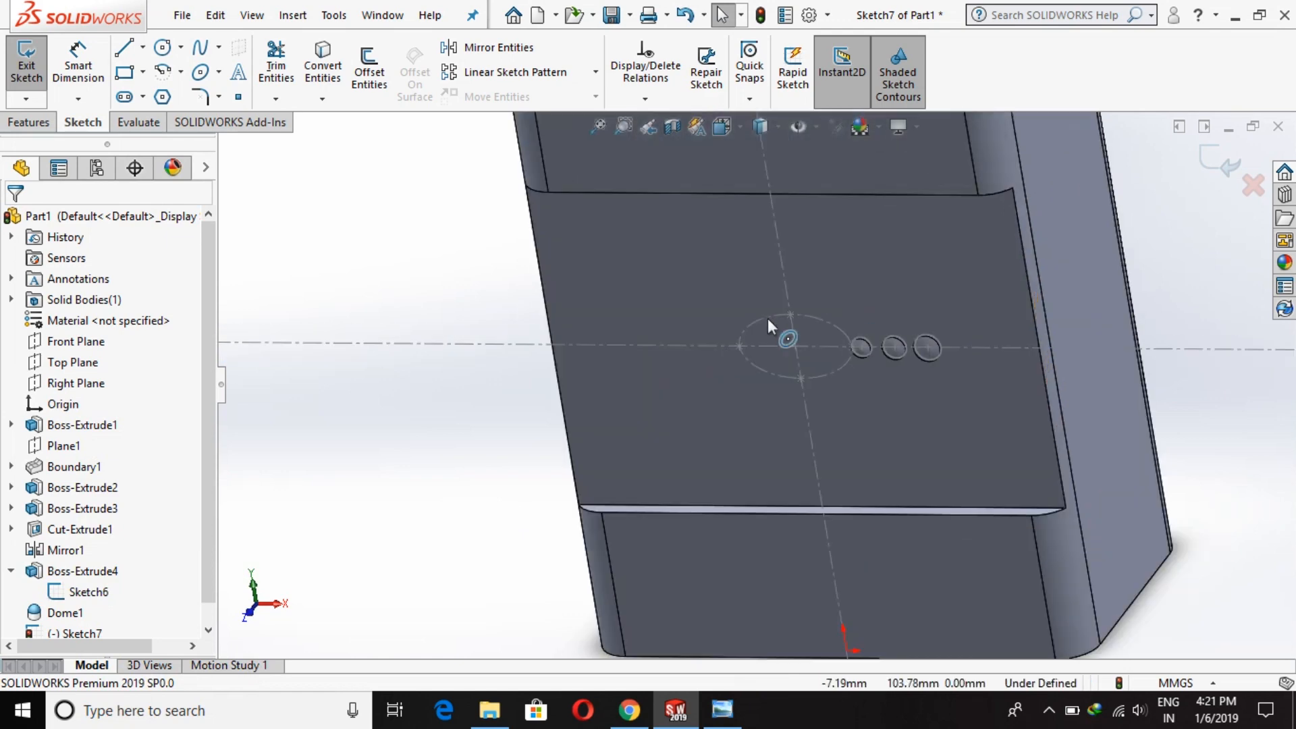
Step: Convert the ellipse into the new sketch, hide Sketch6, and exit the sketch
{"action": "left_click", "coordinate": [762, 325]}
{"action": "left_click", "coordinate": [323, 68]}
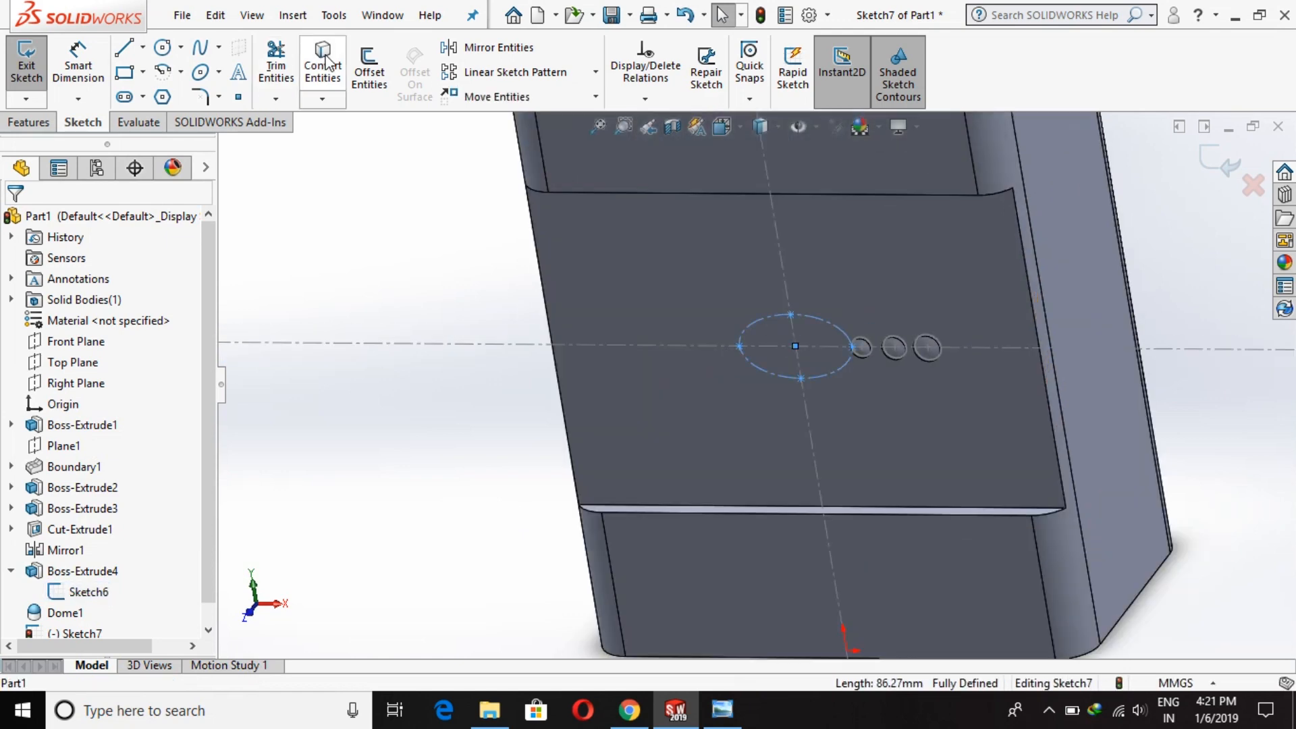
{"action": "right_click", "coordinate": [74, 598]}
{"action": "left_click", "coordinate": [1219, 162]}
{"action": "left_click", "coordinate": [1111, 372]}
{"action": "scroll", "coordinate": [786, 363], "scroll_direction": "up", "scroll_amount": 1}
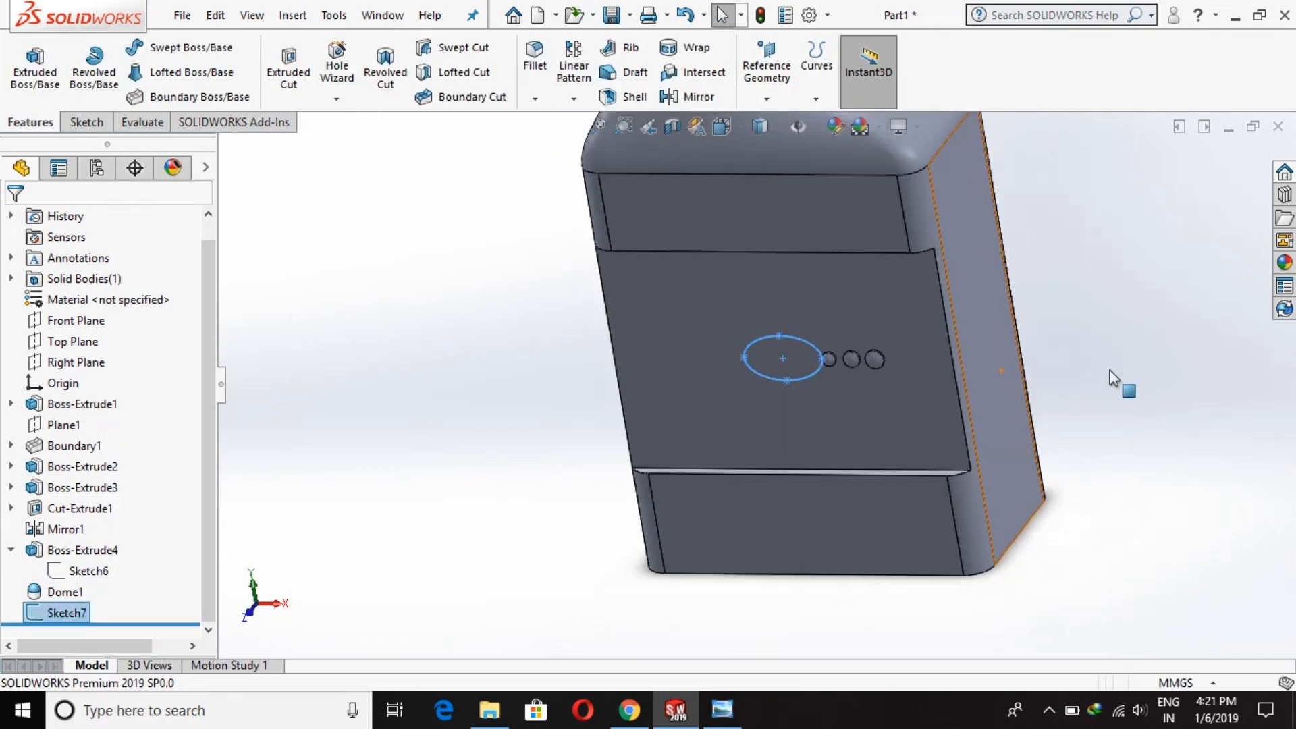
Step: Start a Curve Driven Pattern using the converted ellipse as the Direction 1 curve
{"action": "scroll", "coordinate": [782, 368], "scroll_direction": "down", "scroll_amount": 2}
{"action": "scroll", "coordinate": [782, 375], "scroll_direction": "up", "scroll_amount": 2}
{"action": "left_click", "coordinate": [575, 100]}
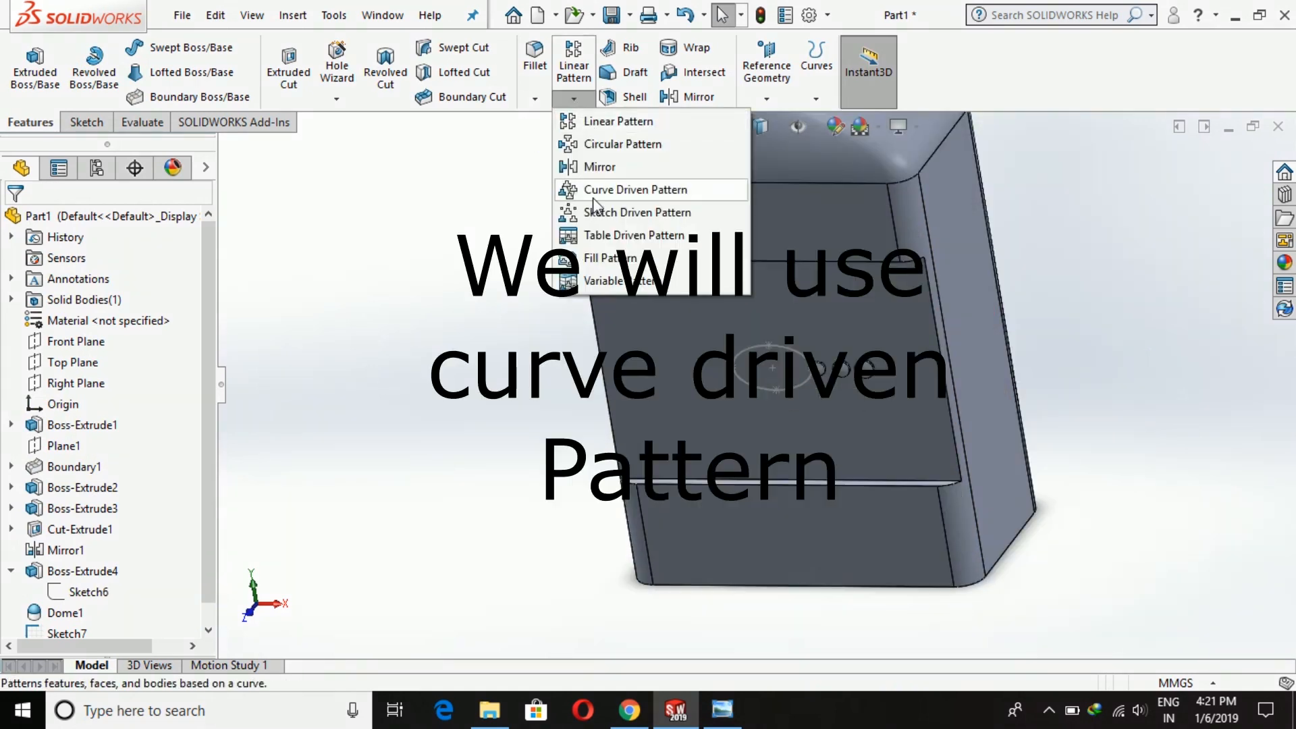
{"action": "left_click", "coordinate": [603, 191]}
{"action": "scroll", "coordinate": [776, 371], "scroll_direction": "up", "scroll_amount": 2}
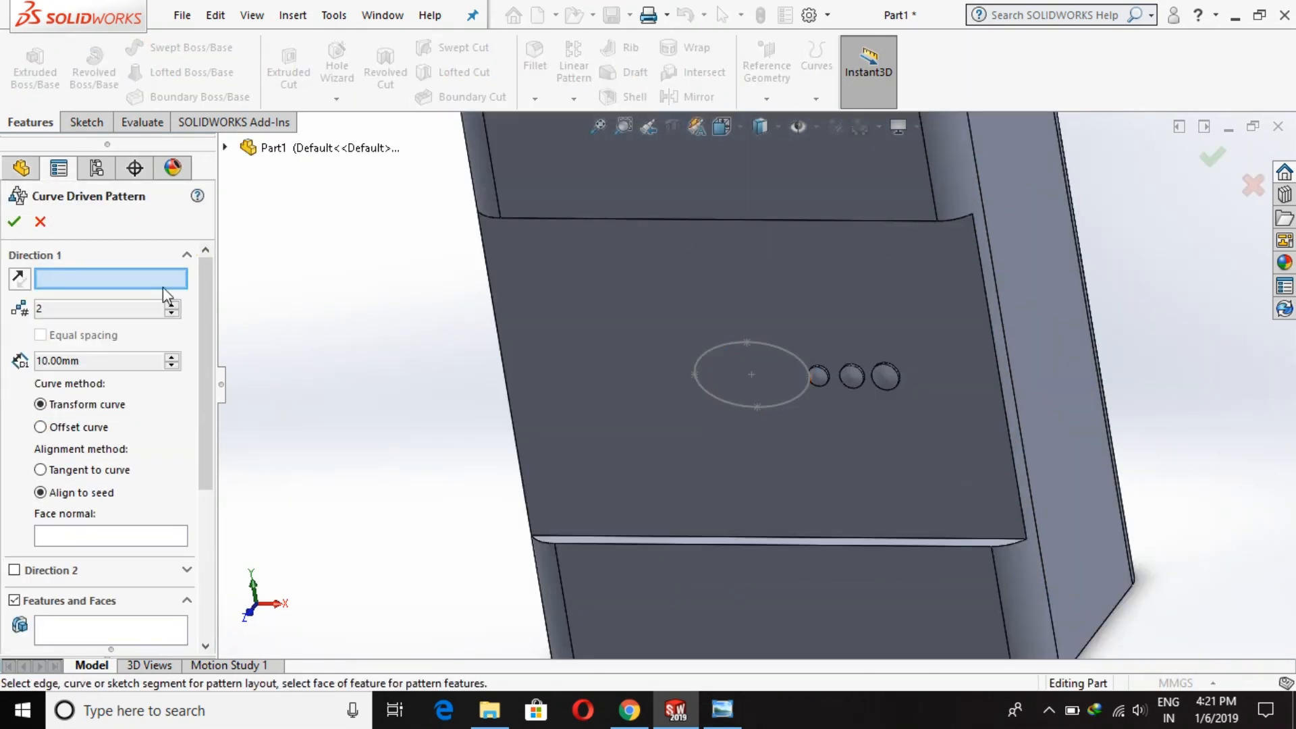
{"action": "left_click", "coordinate": [778, 351]}
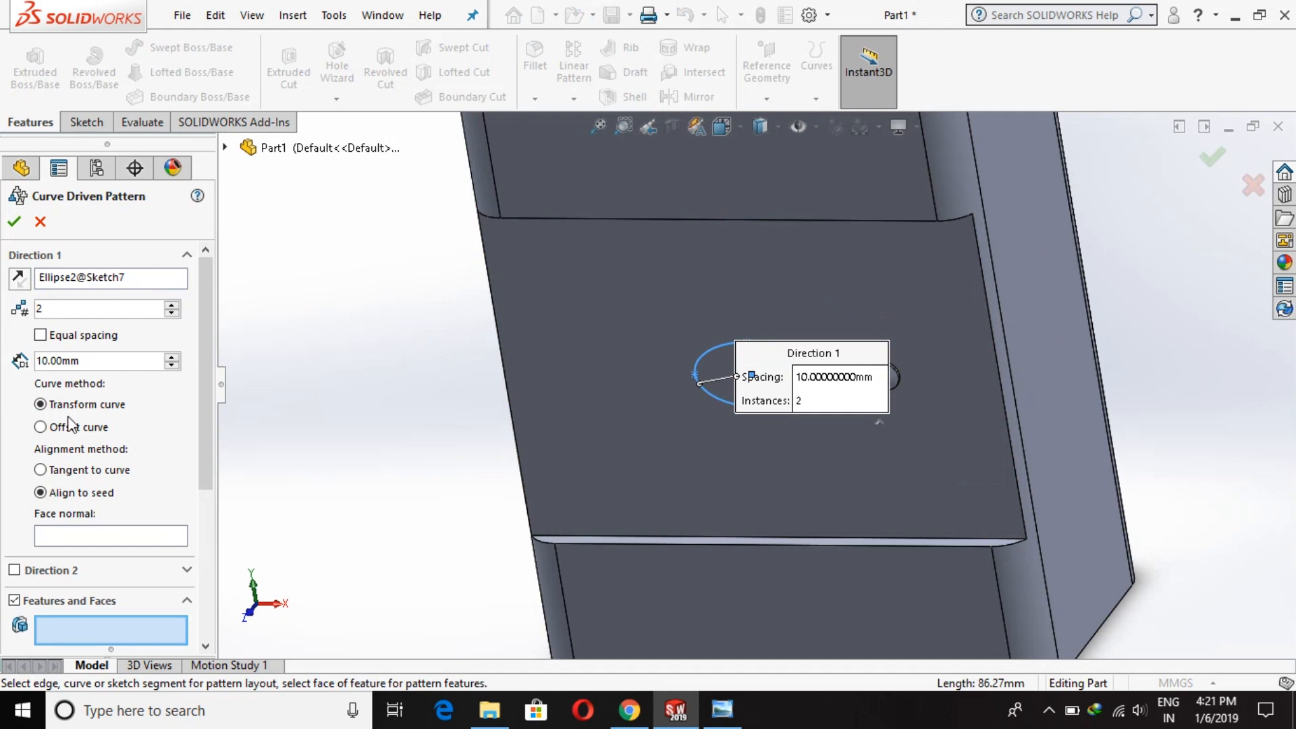
Step: Pattern Boss-Extrude4 and Dome1 as six equally spaced instances with the offset curve method
{"action": "scroll", "coordinate": [843, 405], "scroll_direction": "down", "scroll_amount": 5}
{"action": "middle_click_drag", "start_coordinate": [911, 353], "coordinate": [866, 388]}
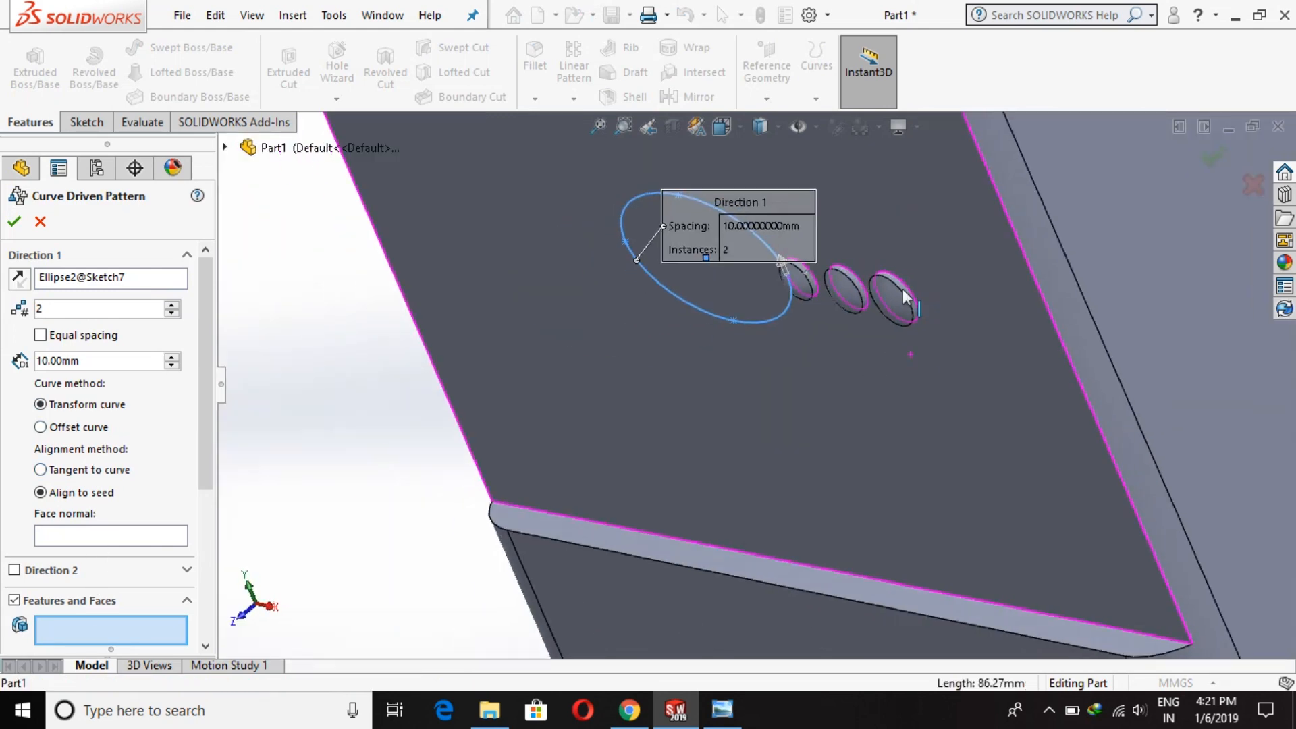
{"action": "scroll", "coordinate": [898, 297], "scroll_direction": "down", "scroll_amount": 6}
{"action": "left_click", "coordinate": [787, 322]}
{"action": "left_click", "coordinate": [779, 370]}
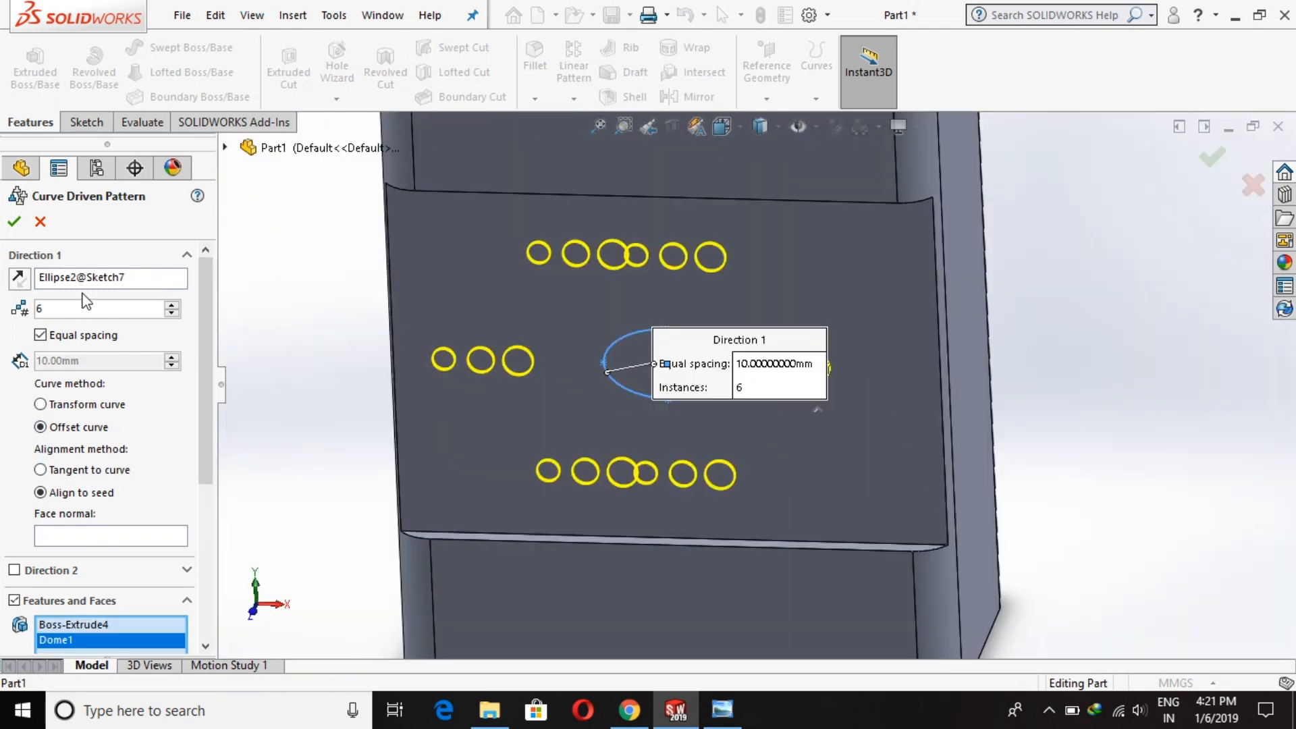
Step: Align the pattern instances tangent to the curve and complete the pattern
{"action": "left_click", "coordinate": [40, 470]}
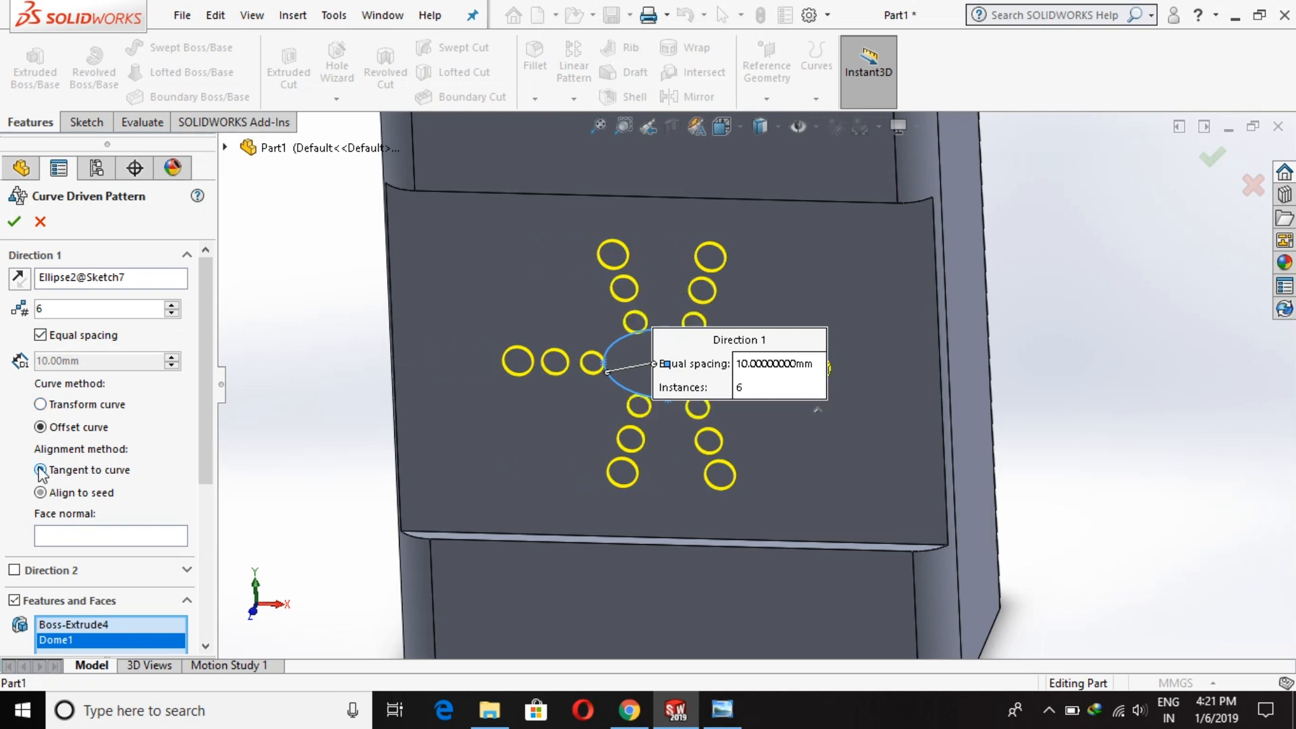
{"action": "middle_click_drag", "start_coordinate": [512, 397], "coordinate": [756, 426]}
{"action": "left_click", "coordinate": [15, 221]}
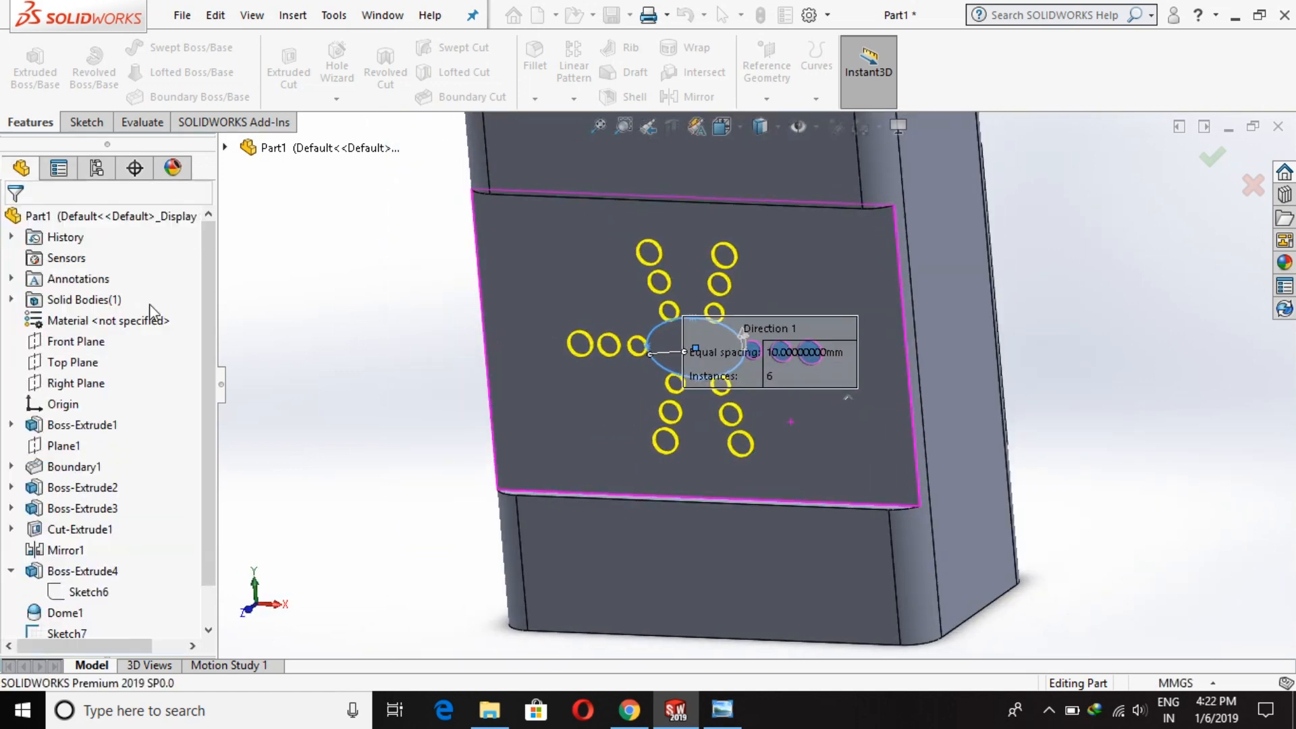
Step: Hide the ellipse sketch at the centre of the dome pattern
{"action": "scroll", "coordinate": [674, 318], "scroll_direction": "down", "scroll_amount": 3}
{"action": "right_click", "coordinate": [674, 318]}
{"action": "left_click", "coordinate": [720, 290]}
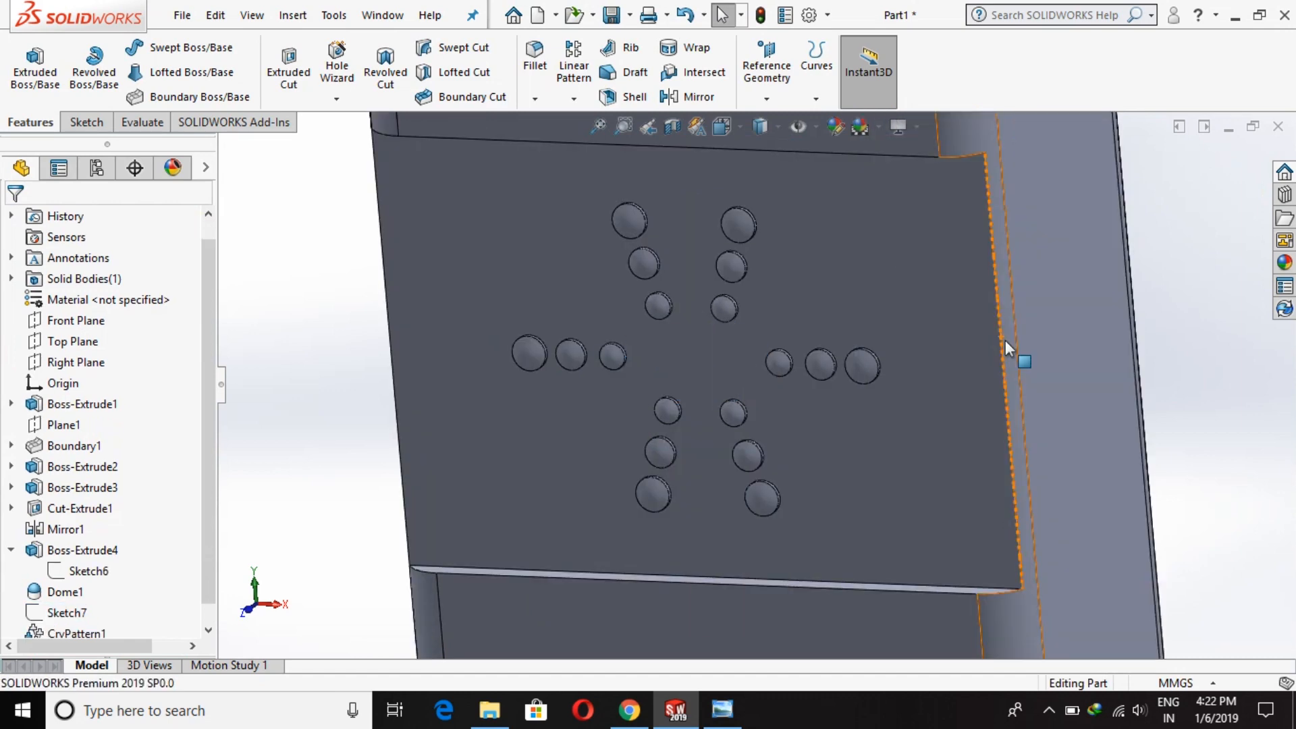
Step: Mirror CrvPattern1 about the Front Plane onto the opposite side of the bottle
{"action": "scroll", "coordinate": [1108, 362], "scroll_direction": "up", "scroll_amount": 2}
{"action": "mouse_move", "coordinate": [1108, 361]}
{"action": "middle_mouse_down"}
{"action": "mouse_move", "coordinate": [1015, 407]}
{"action": "mouse_move", "coordinate": [1085, 386]}
{"action": "mouse_move", "coordinate": [928, 364]}
{"action": "middle_mouse_up"}
{"action": "scroll", "coordinate": [761, 395], "scroll_direction": "up", "scroll_amount": 3}
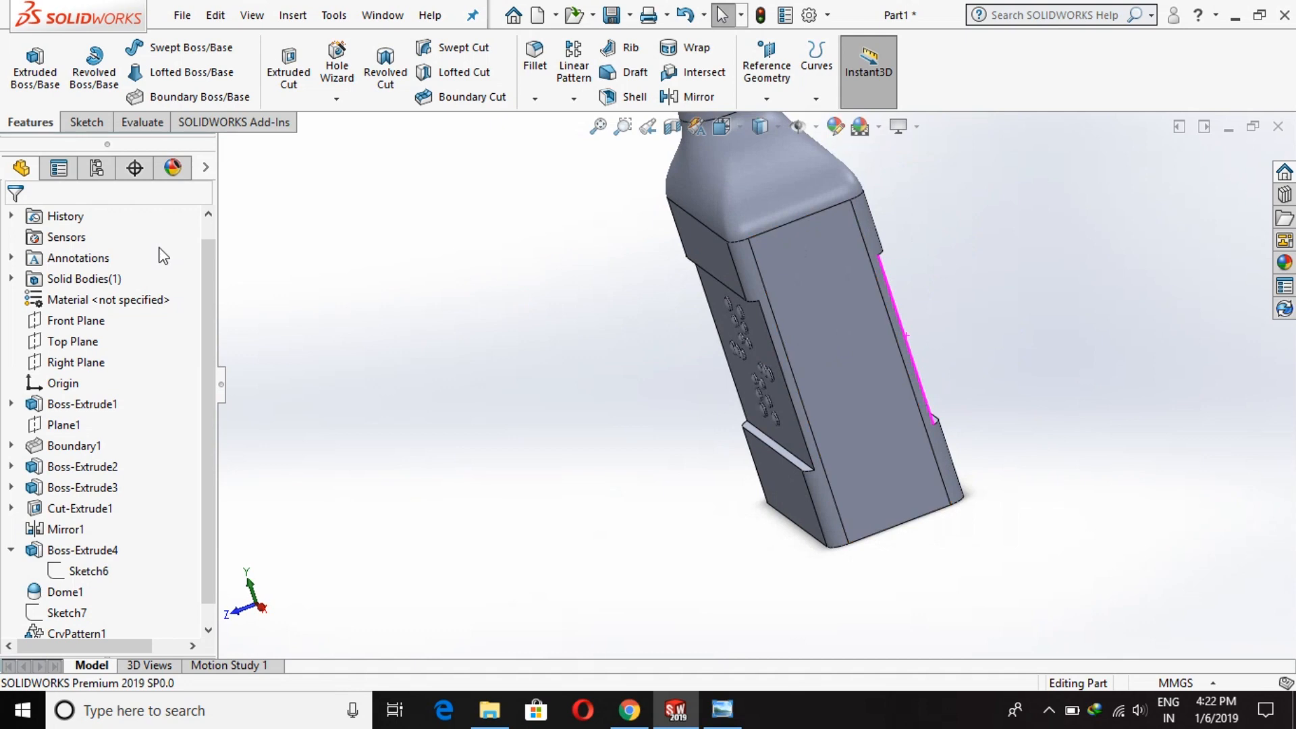
{"action": "left_click", "coordinate": [11, 550]}
{"action": "left_click", "coordinate": [75, 320]}
{"action": "left_click", "coordinate": [689, 97]}
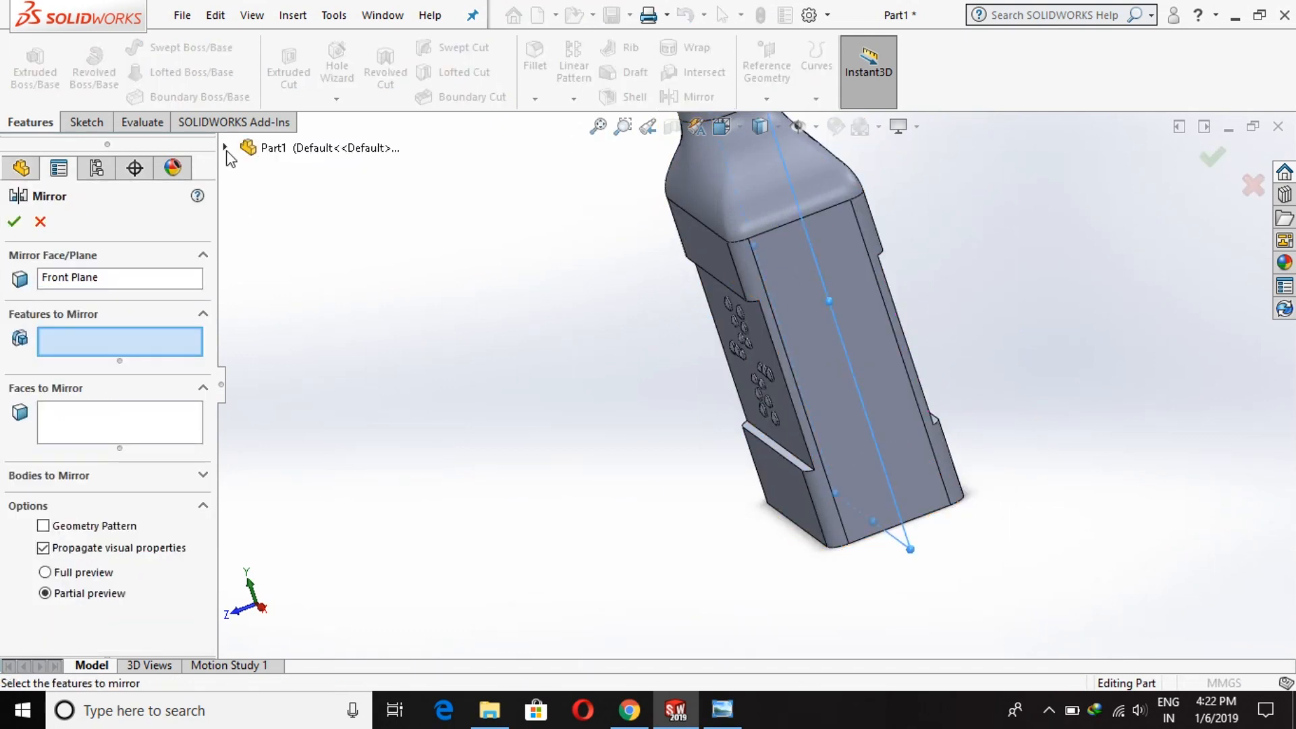
{"action": "left_click", "coordinate": [225, 147]}
{"action": "left_click", "coordinate": [312, 566]}
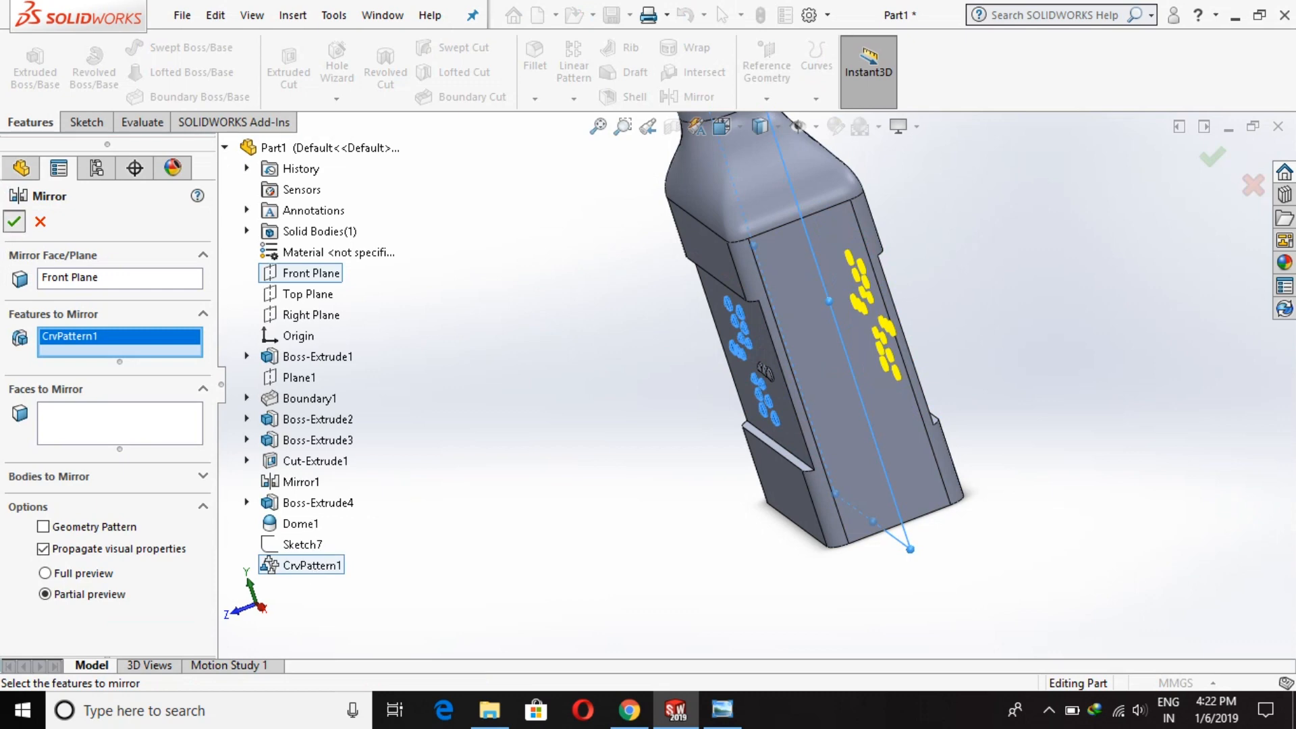
{"action": "key", "text": "Return"}
Step: Sketch a circle about 7.7 mm in diameter near an upper corner of the bottle's narrow side face
{"action": "middle_click_drag", "start_coordinate": [1062, 396], "coordinate": [1156, 374]}
{"action": "scroll", "coordinate": [1115, 389], "scroll_direction": "up", "scroll_amount": 3}
{"action": "middle_click_drag", "start_coordinate": [1006, 412], "coordinate": [950, 421]}
{"action": "scroll", "coordinate": [944, 417], "scroll_direction": "down", "scroll_amount": 2}
{"action": "scroll", "coordinate": [844, 378], "scroll_direction": "up", "scroll_amount": 2}
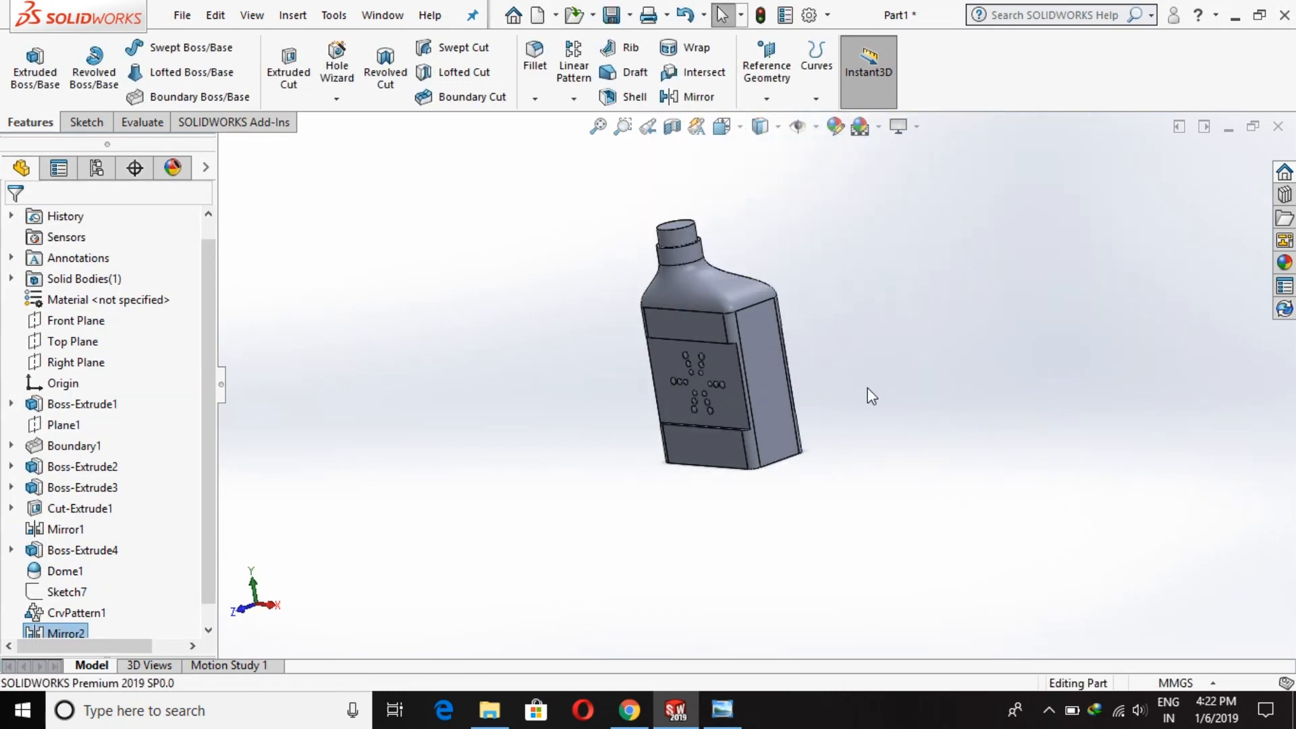
{"action": "middle_click_drag", "start_coordinate": [872, 396], "coordinate": [728, 363]}
{"action": "left_click", "coordinate": [728, 363]}
{"action": "left_click", "coordinate": [812, 308]}
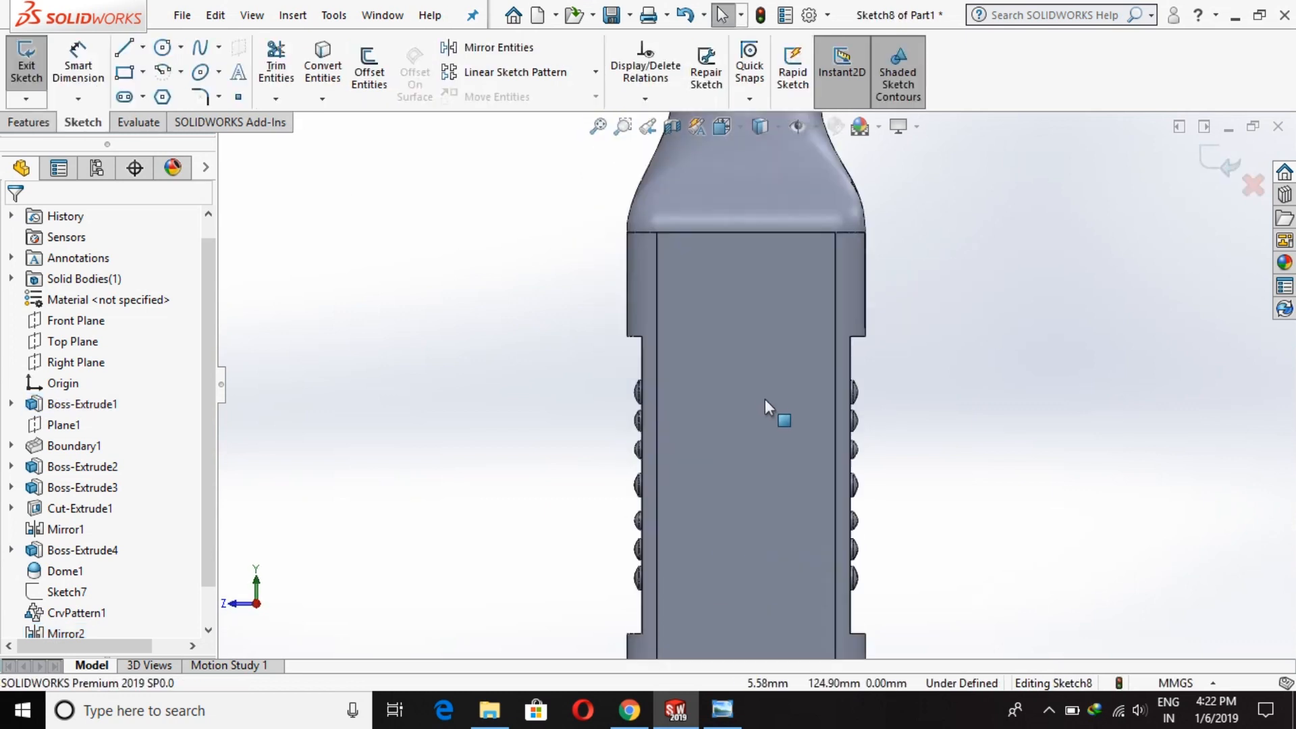
{"action": "left_click", "coordinate": [164, 51]}
{"action": "left_click", "coordinate": [685, 260]}
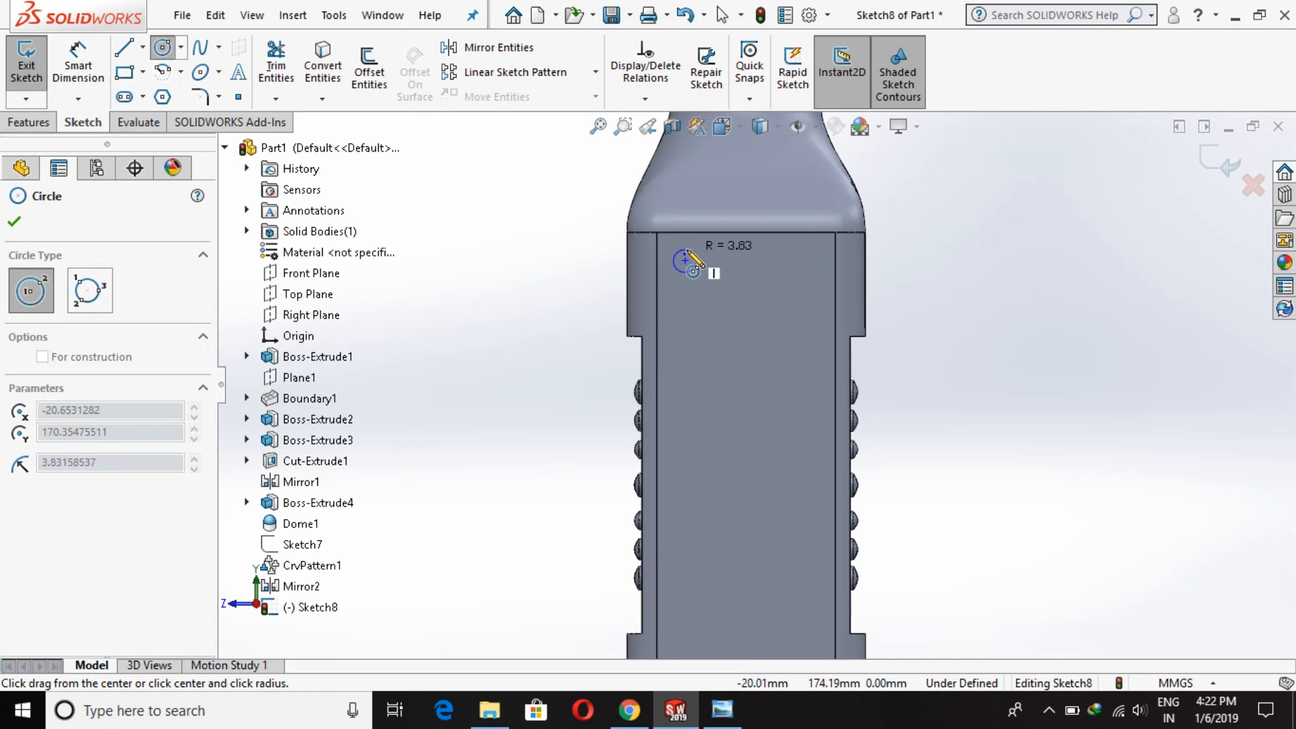
{"action": "left_click", "coordinate": [691, 251]}
Step: Set the vertical distance from the circle's centre to the side face's upper edge to 7 mm
{"action": "left_click", "coordinate": [80, 75]}
{"action": "left_click", "coordinate": [685, 261]}
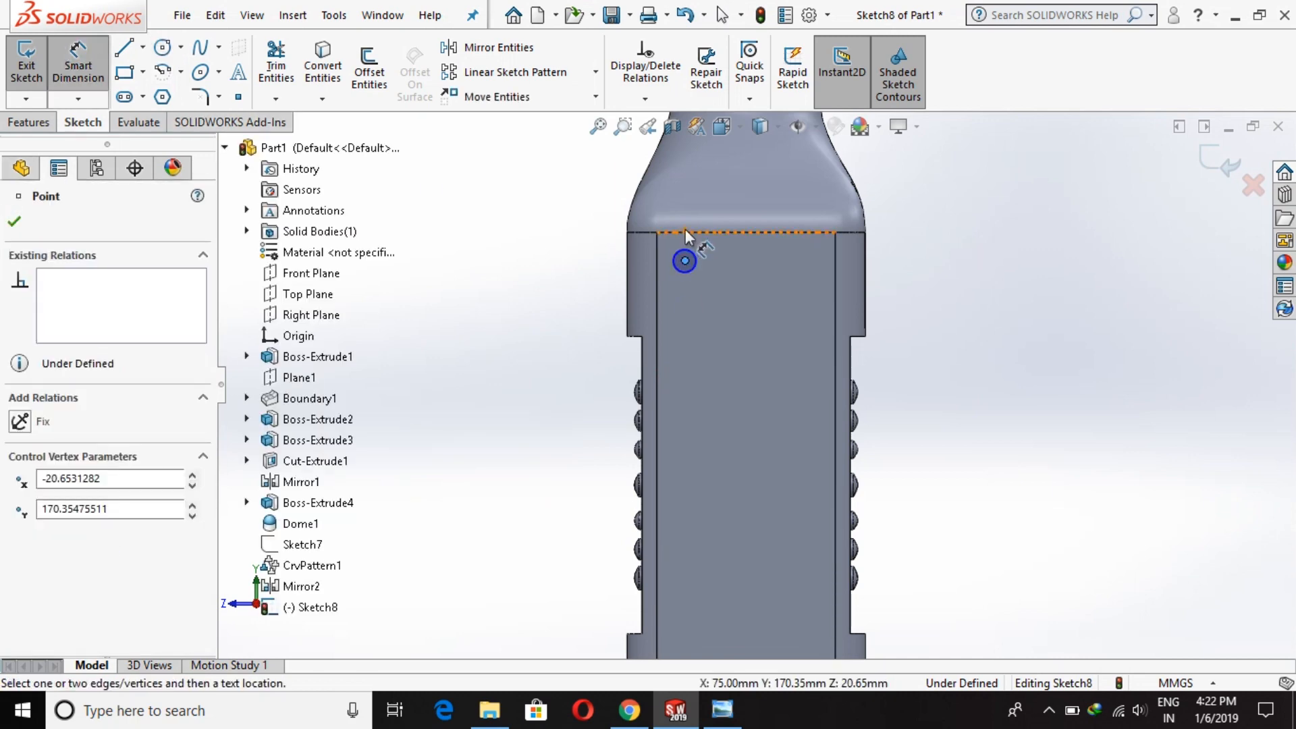
{"action": "left_click", "coordinate": [548, 257]}
{"action": "type", "text": "7"}
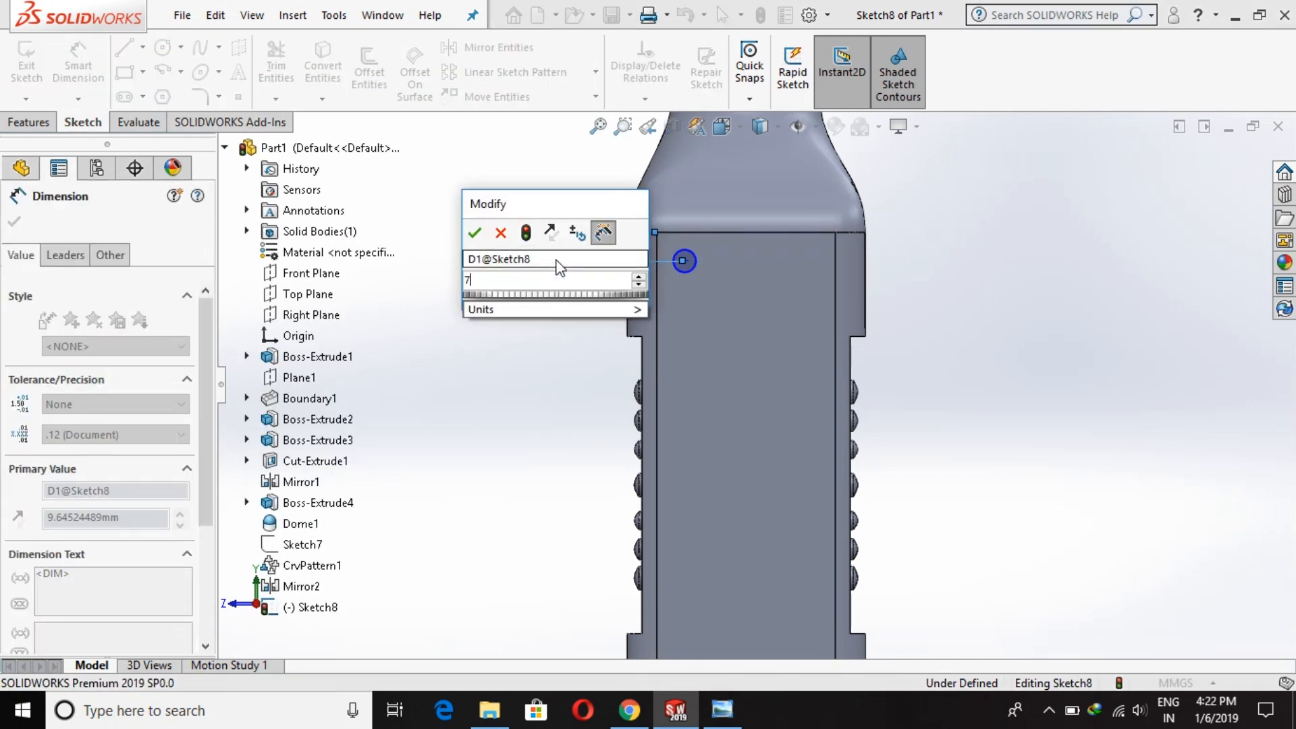
{"action": "key", "text": "Return"}
Step: Set the horizontal distance from the circle's centre to the side face's nearest vertical edge to 7 mm
{"action": "left_click_drag", "start_coordinate": [683, 253], "coordinate": [1072, 311]}
{"action": "left_click", "coordinate": [1072, 311]}
{"action": "left_click", "coordinate": [685, 253]}
{"action": "left_click", "coordinate": [658, 276]}
{"action": "left_click", "coordinate": [685, 253]}
{"action": "left_click", "coordinate": [87, 50]}
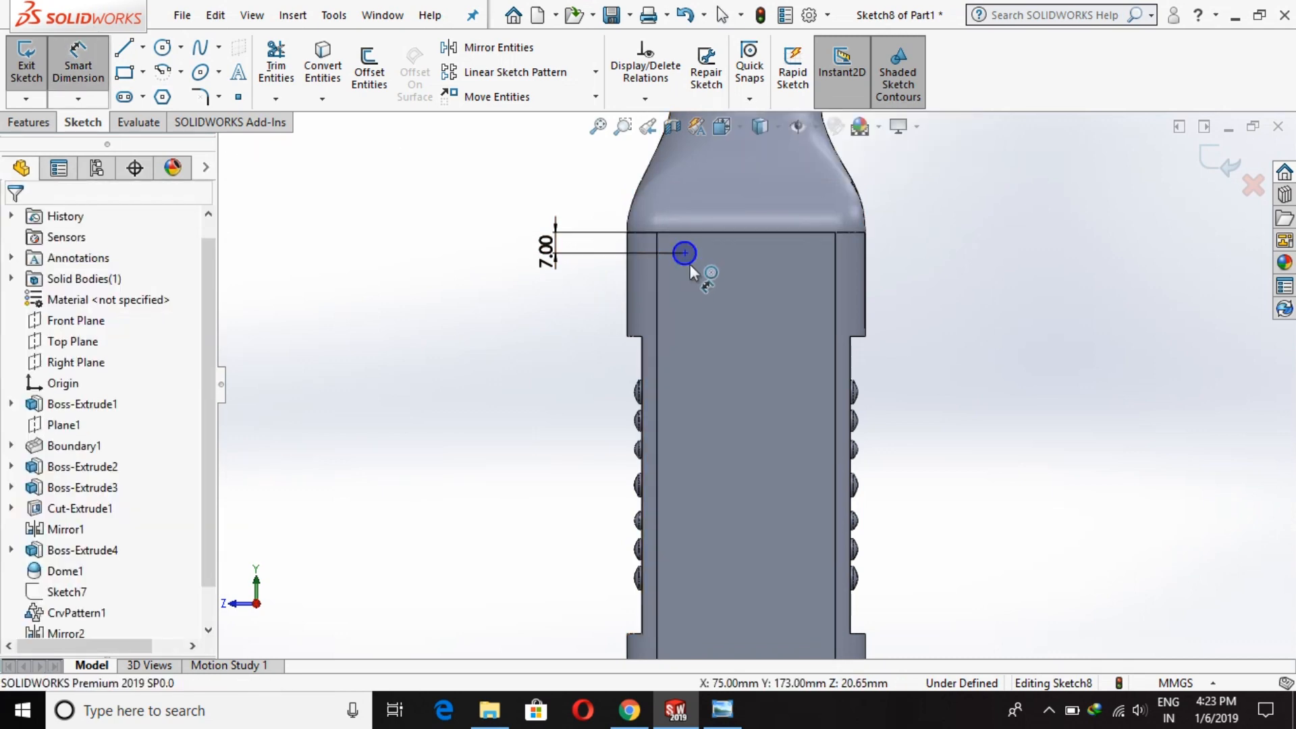
{"action": "left_click", "coordinate": [657, 269]}
{"action": "left_click", "coordinate": [671, 192]}
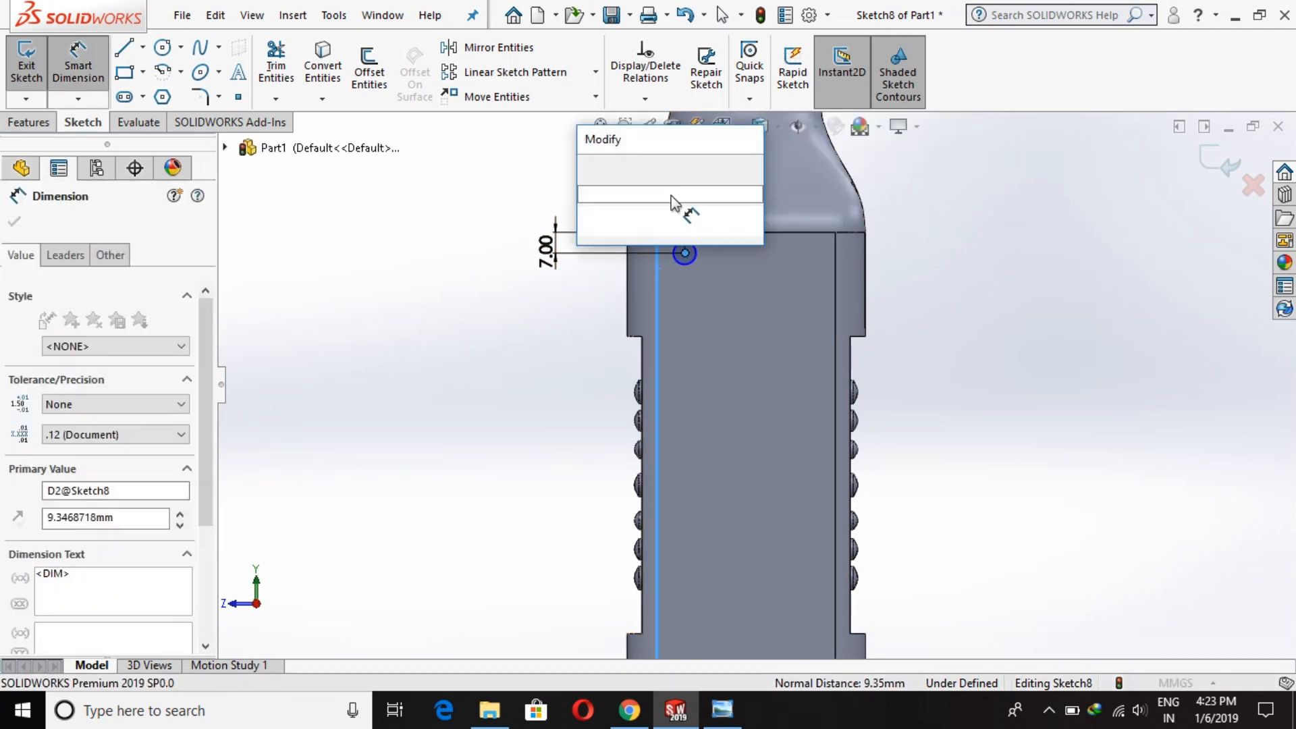
{"action": "type", "text": "7"}
{"action": "key", "text": "Return"}
Step: Set the diameter of the side-face circle to 5 mm
{"action": "left_click", "coordinate": [683, 260]}
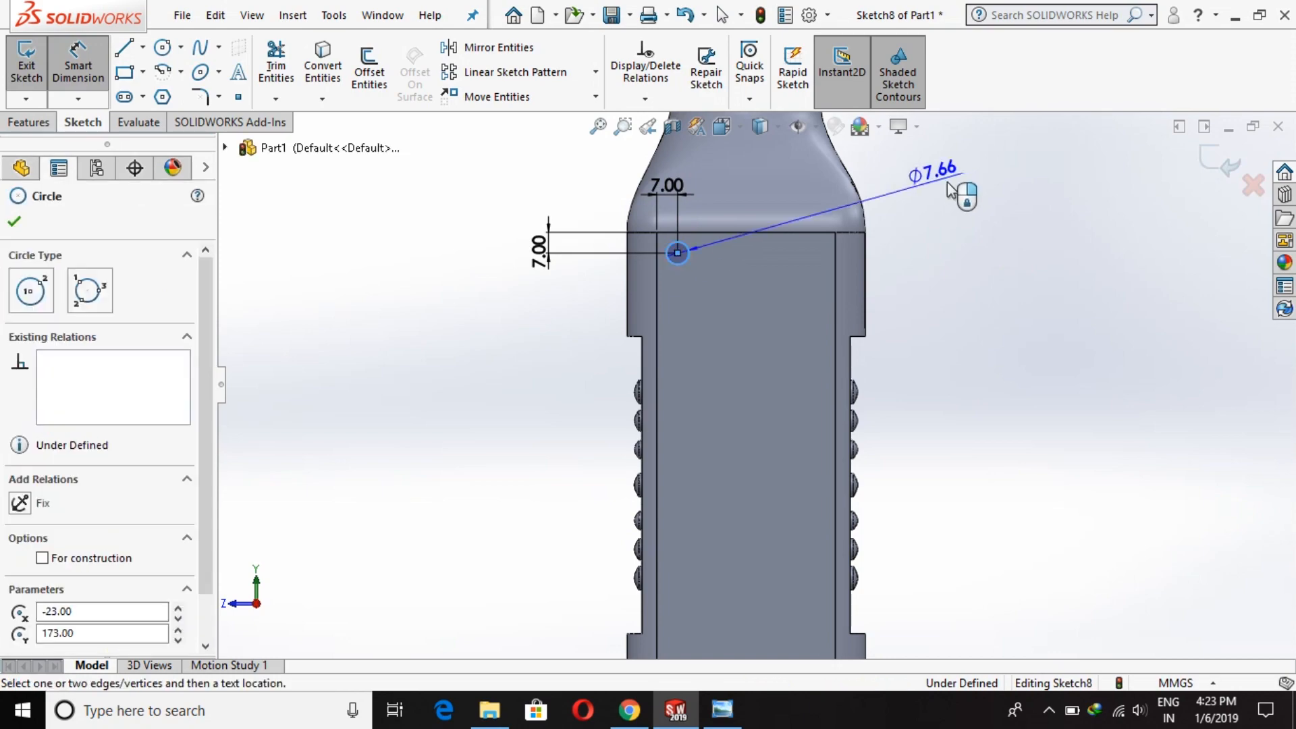
{"action": "left_click", "coordinate": [955, 192]}
{"action": "type", "text": "5"}
{"action": "key", "text": "Return"}
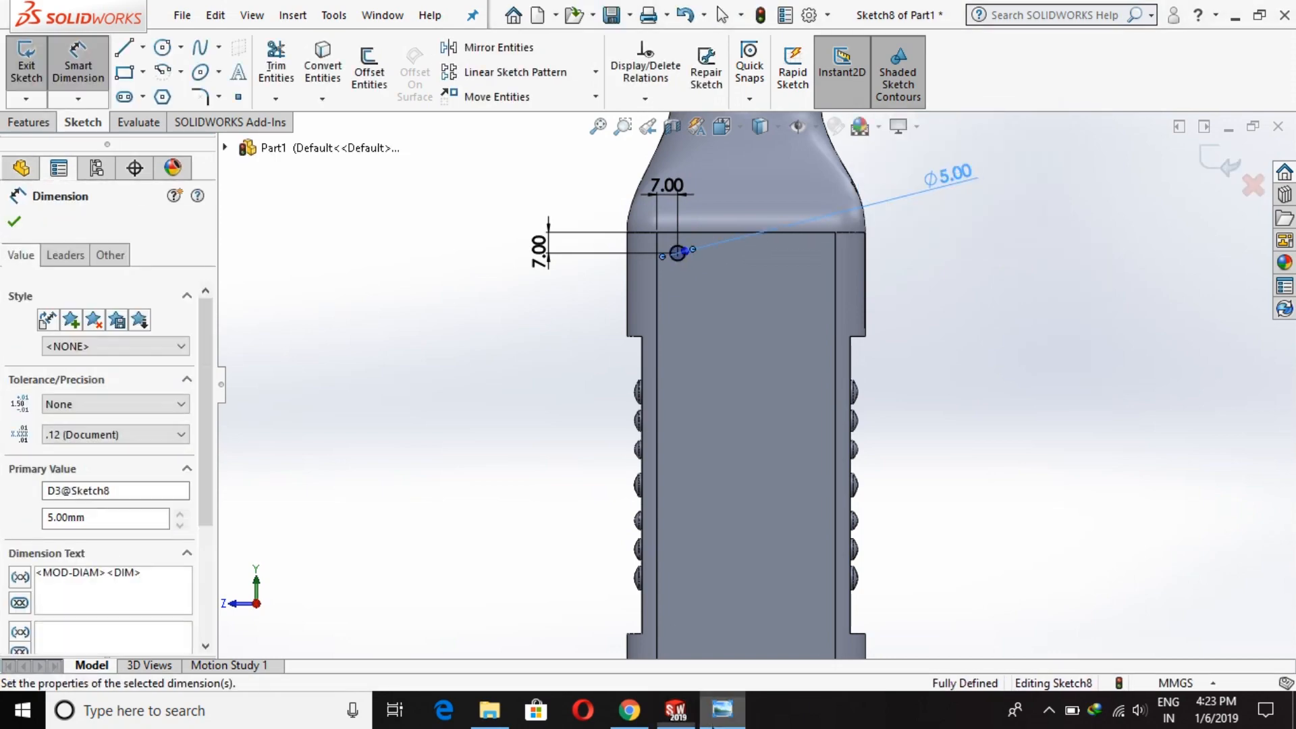
Step: Extrude the 5 mm circle 0.5 mm outward from the narrow side face
{"action": "left_click", "coordinate": [721, 710]}
{"action": "left_click", "coordinate": [719, 724]}
{"action": "left_click", "coordinate": [940, 351]}
{"action": "left_click", "coordinate": [30, 122]}
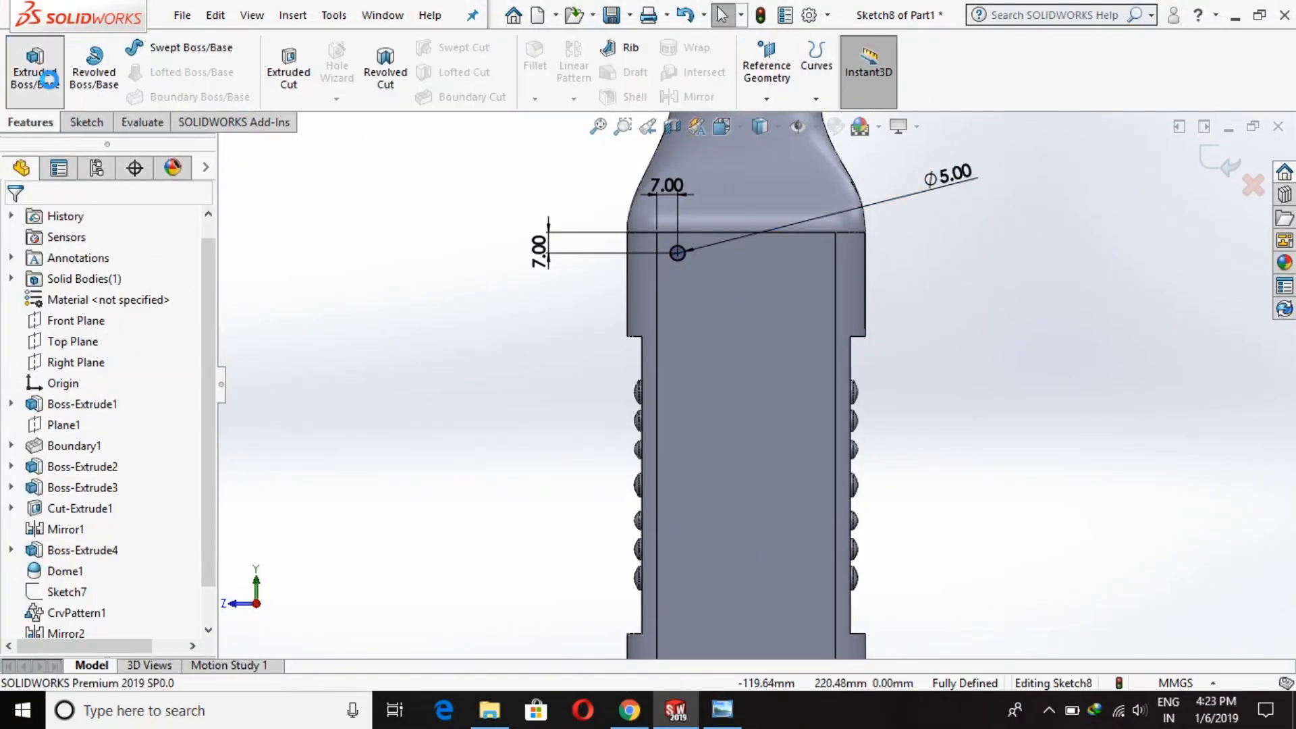
{"action": "left_click", "coordinate": [45, 77]}
{"action": "type", "text": "0.5"}
{"action": "key", "text": "Return"}
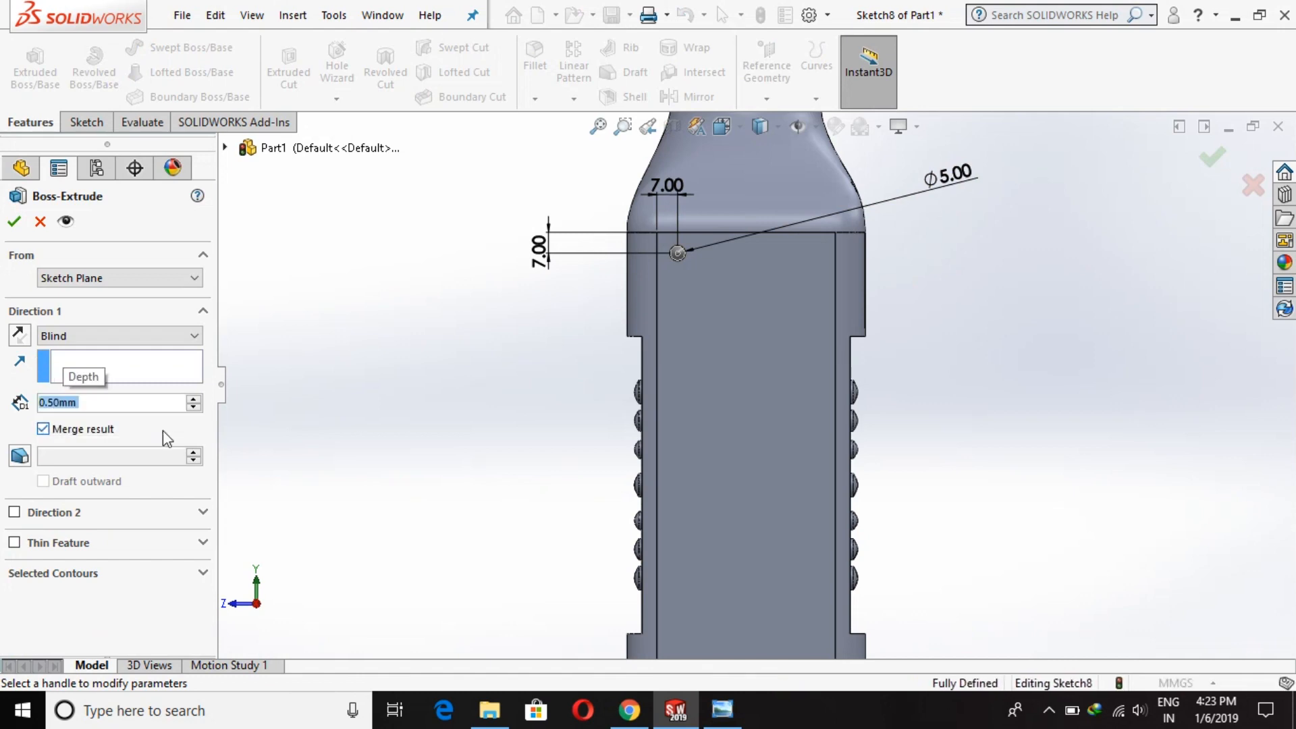
{"action": "left_click", "coordinate": [13, 222]}
Step: Add a 1.5 mm dome to the end face of the small circular boss on the narrow side face
{"action": "scroll", "coordinate": [668, 243], "scroll_direction": "down", "scroll_amount": 5}
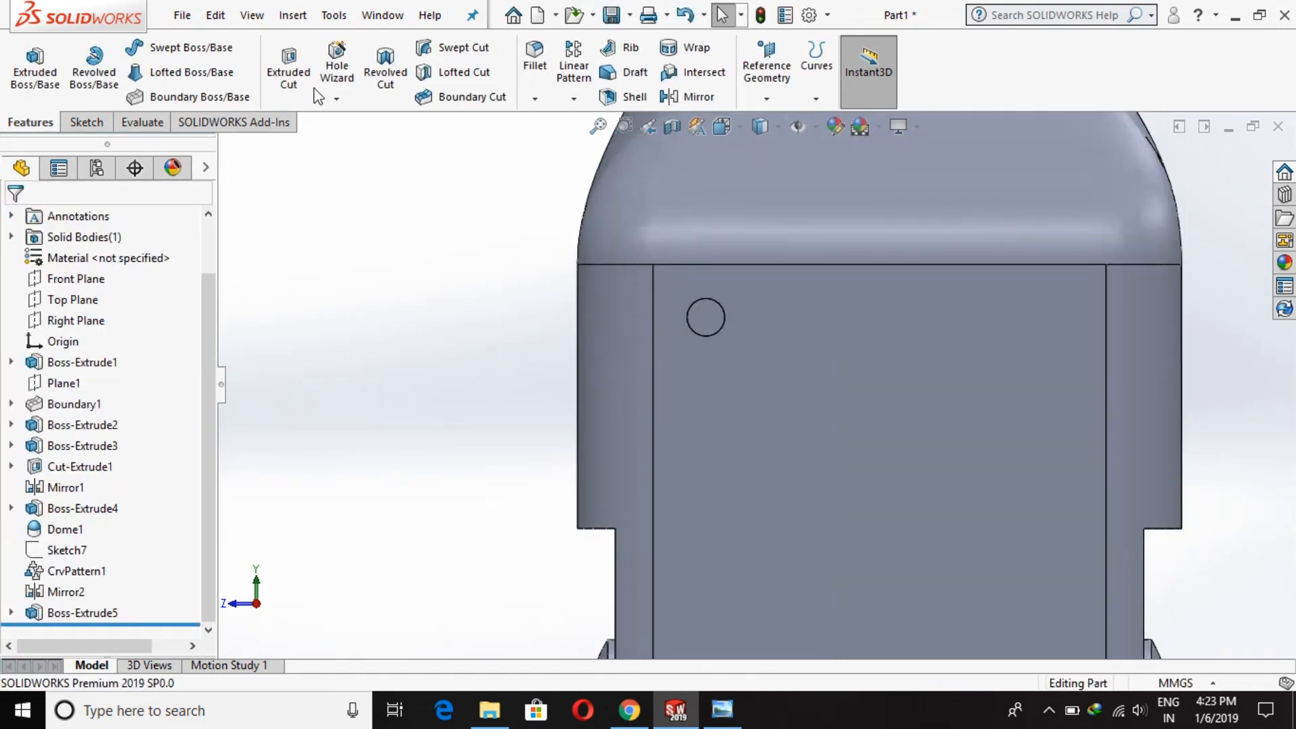
{"action": "left_click", "coordinate": [293, 15]}
{"action": "mouse_move", "coordinate": [324, 106]}
{"action": "left_click", "coordinate": [535, 291]}
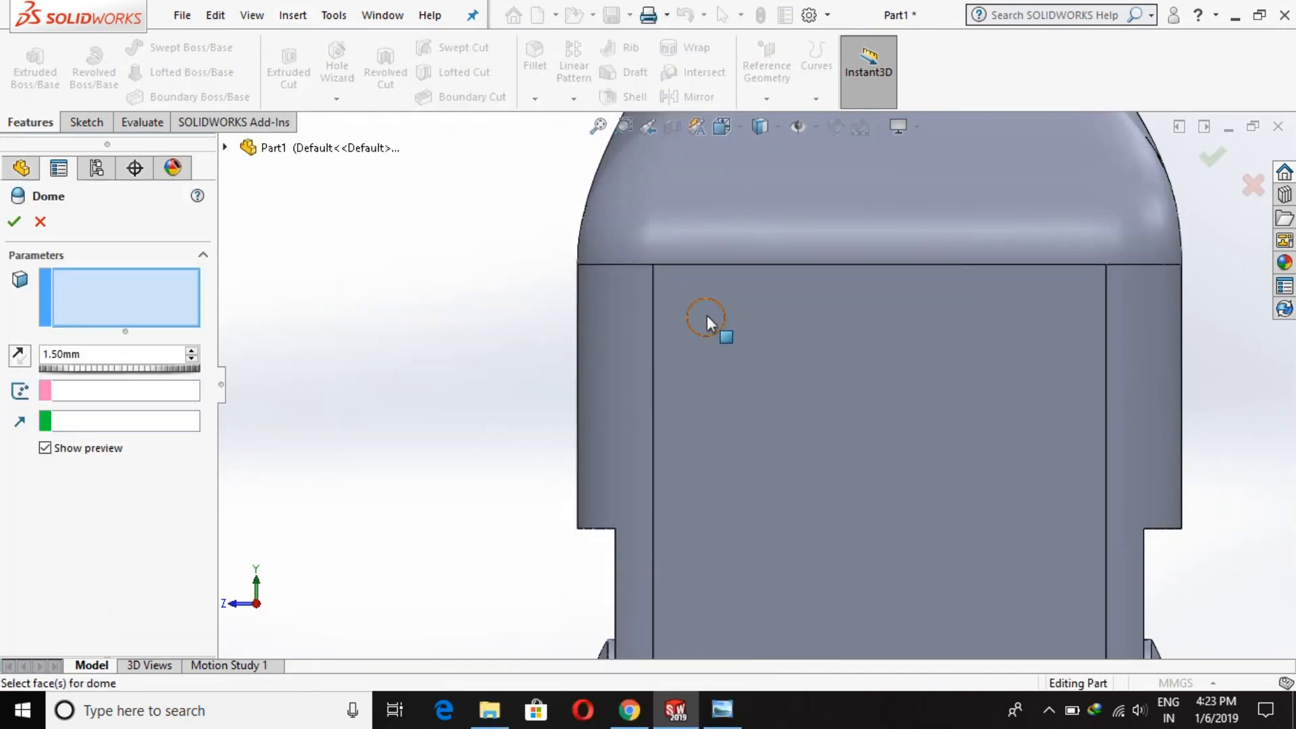
{"action": "left_click", "coordinate": [707, 315]}
{"action": "middle_click_drag", "start_coordinate": [709, 312], "coordinate": [294, 480]}
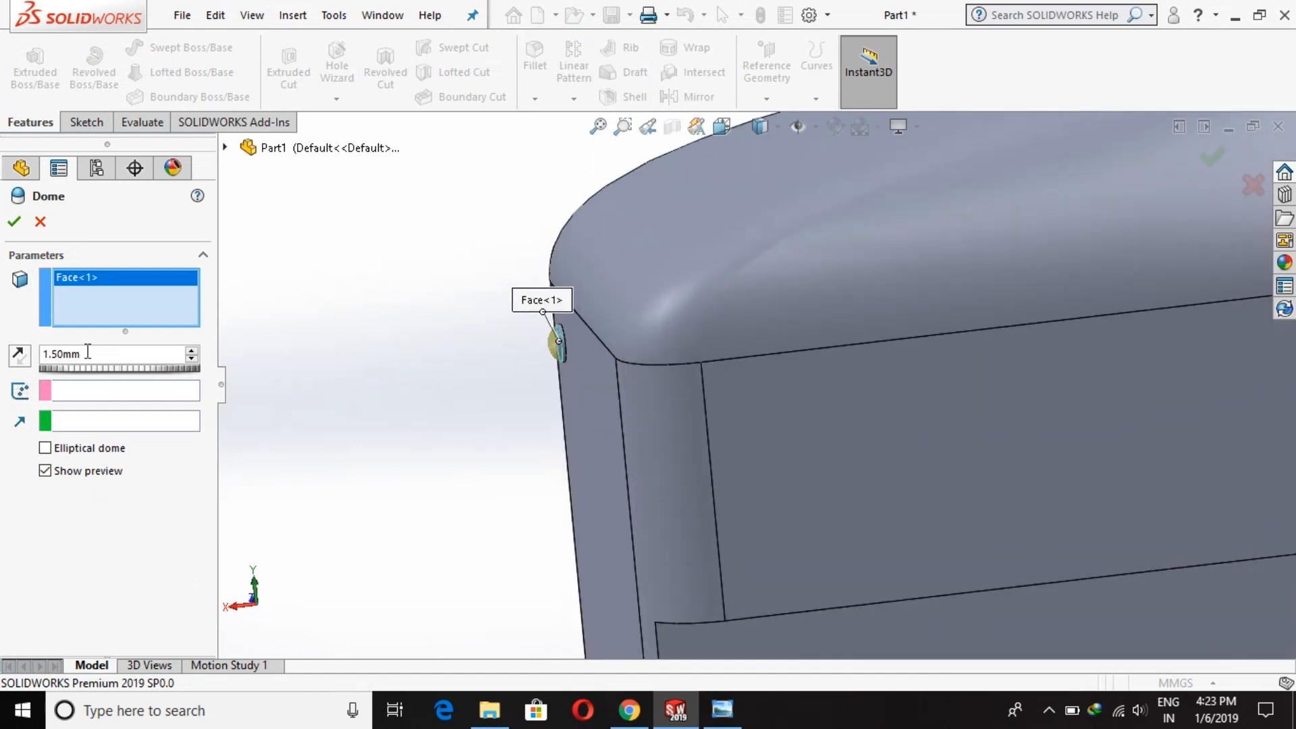
{"action": "left_click", "coordinate": [14, 221]}
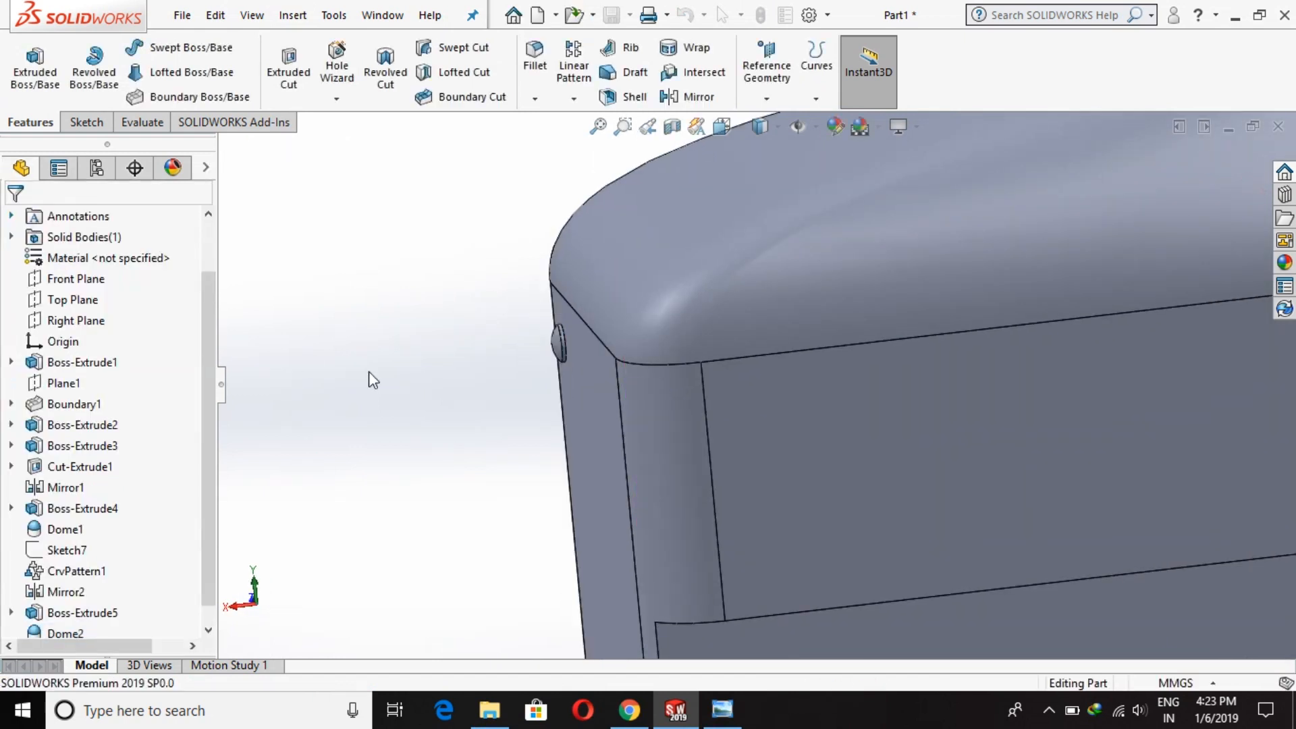
Step: Begin a fill pattern bounded by the narrow side face, with 18 mm spacing between instances
{"action": "middle_click_drag", "start_coordinate": [558, 371], "coordinate": [891, 385]}
{"action": "scroll", "coordinate": [781, 482], "scroll_direction": "up", "scroll_amount": 3}
{"action": "scroll", "coordinate": [781, 485], "scroll_direction": "down", "scroll_amount": 2}
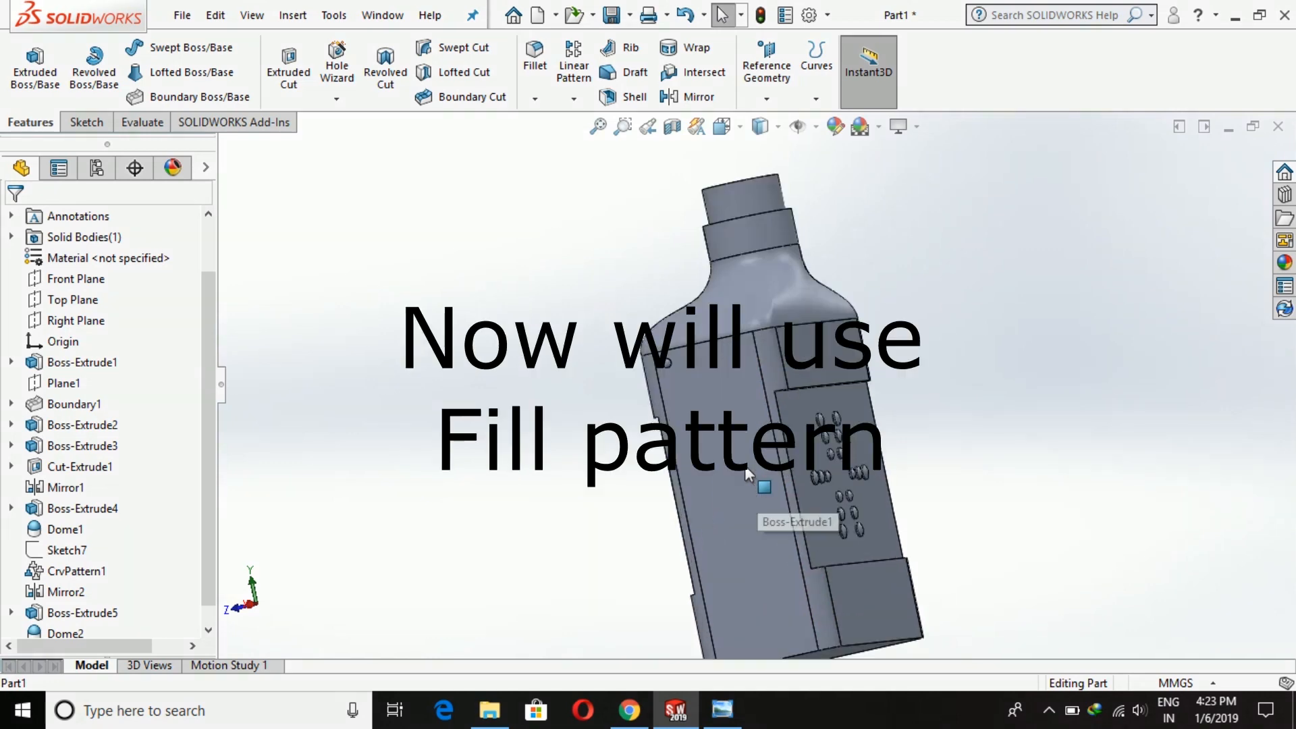
{"action": "left_click", "coordinate": [574, 98]}
{"action": "left_click", "coordinate": [610, 258]}
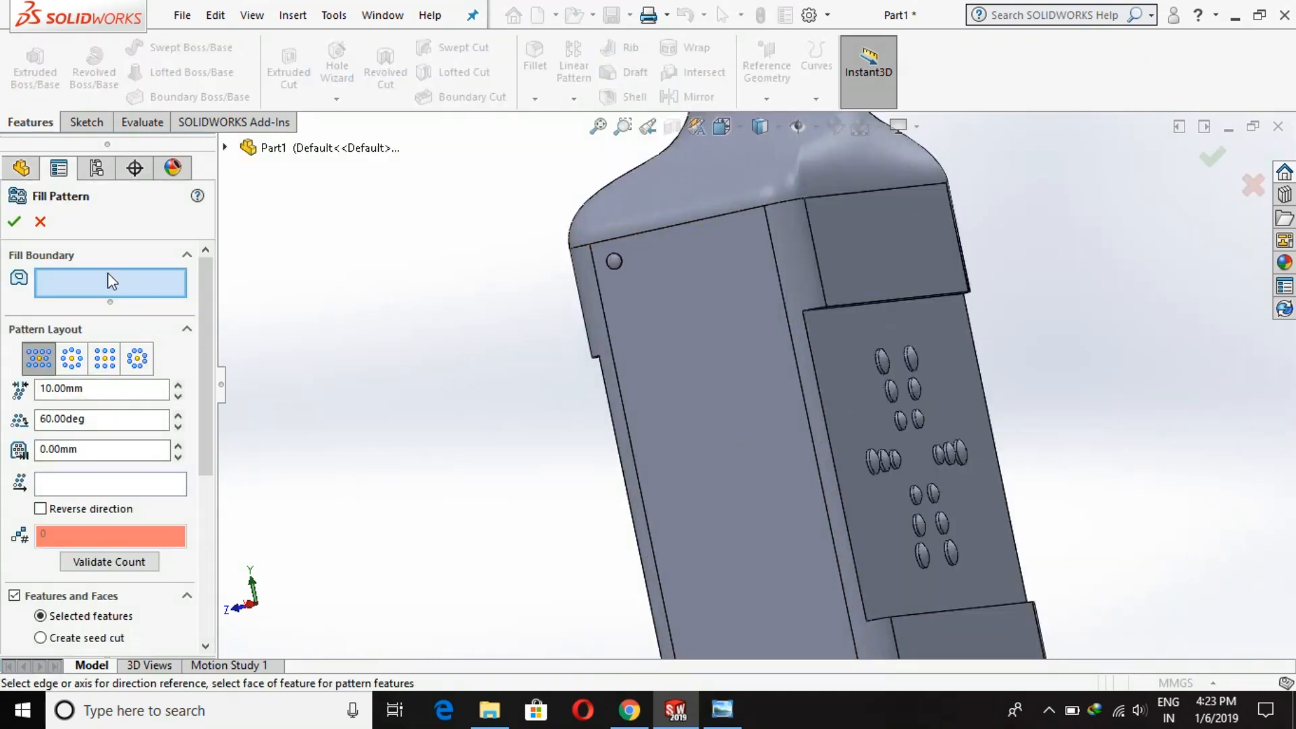
{"action": "left_click", "coordinate": [801, 343]}
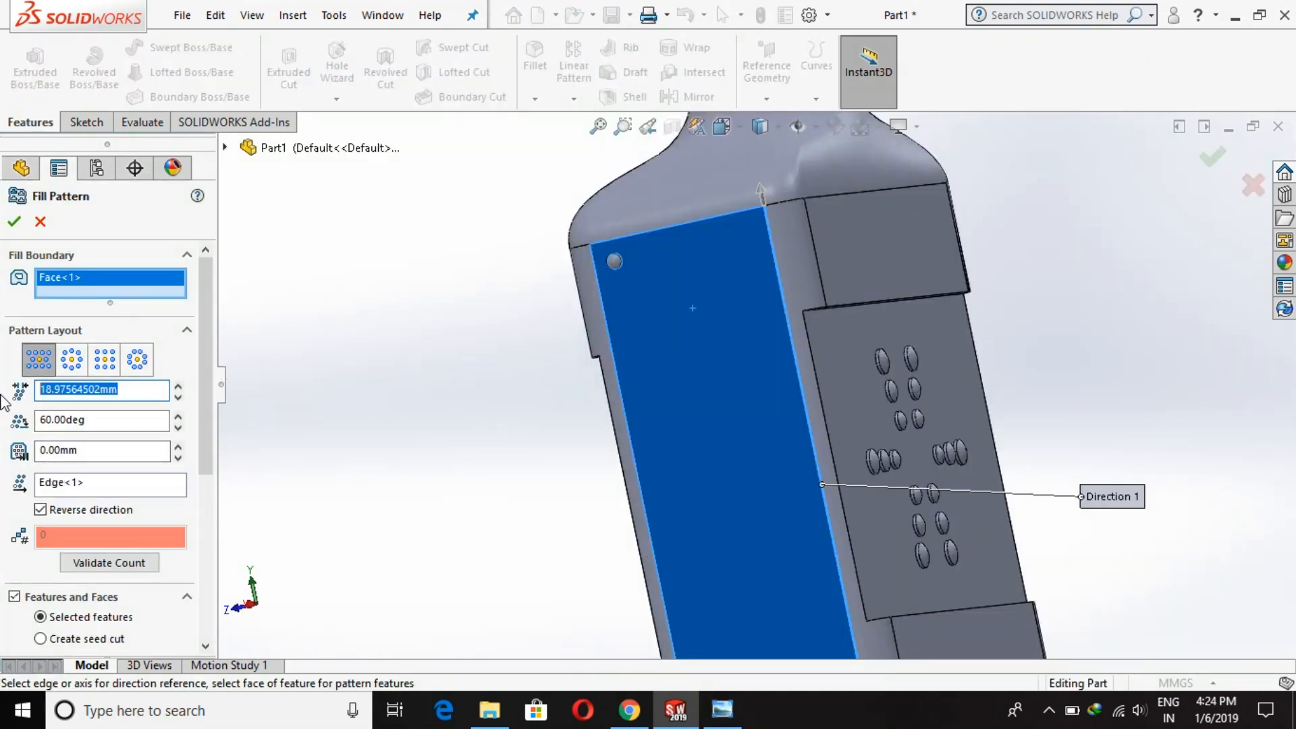
{"action": "scroll", "coordinate": [118, 528], "scroll_direction": "down", "scroll_amount": 3}
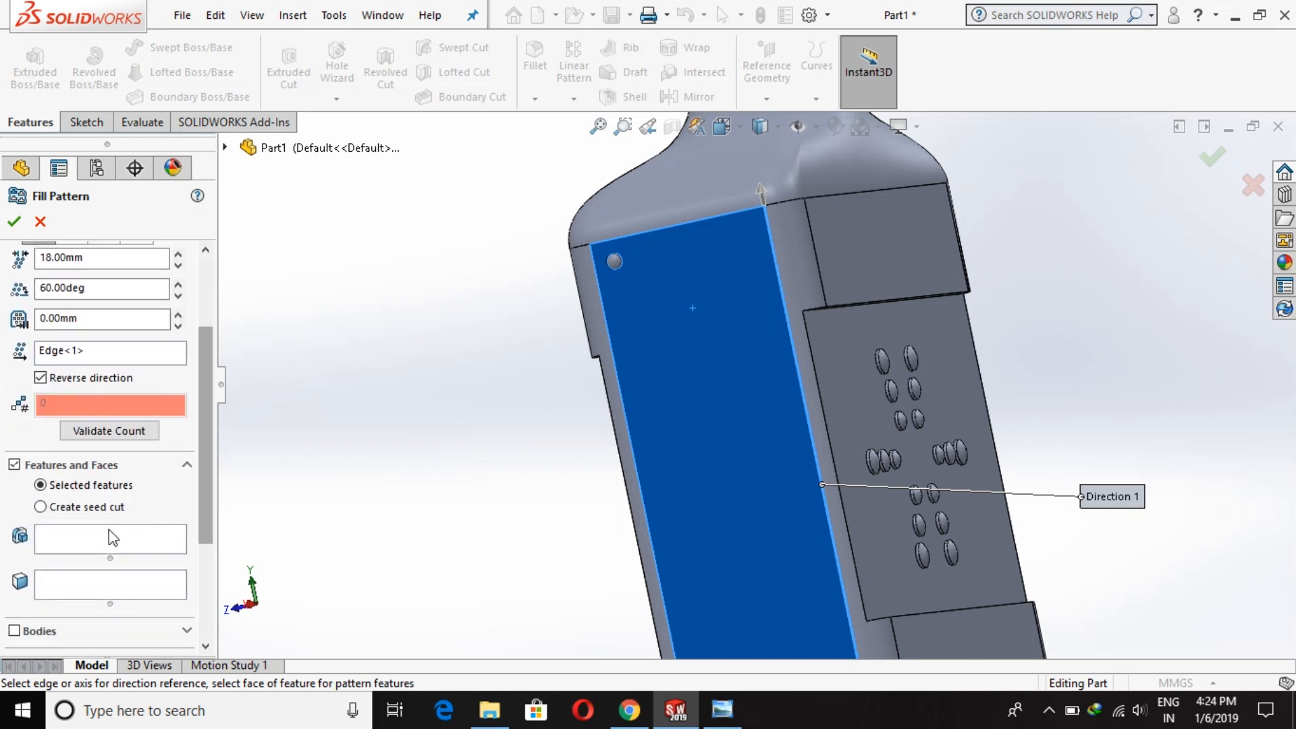
Step: Fill the narrow side face with copies of the 5 mm boss and its dome, and complete the fill pattern
{"action": "left_click", "coordinate": [226, 148]}
{"action": "left_click", "coordinate": [300, 607]}
{"action": "left_click", "coordinate": [290, 633]}
{"action": "left_click", "coordinate": [103, 426]}
{"action": "left_click", "coordinate": [14, 221]}
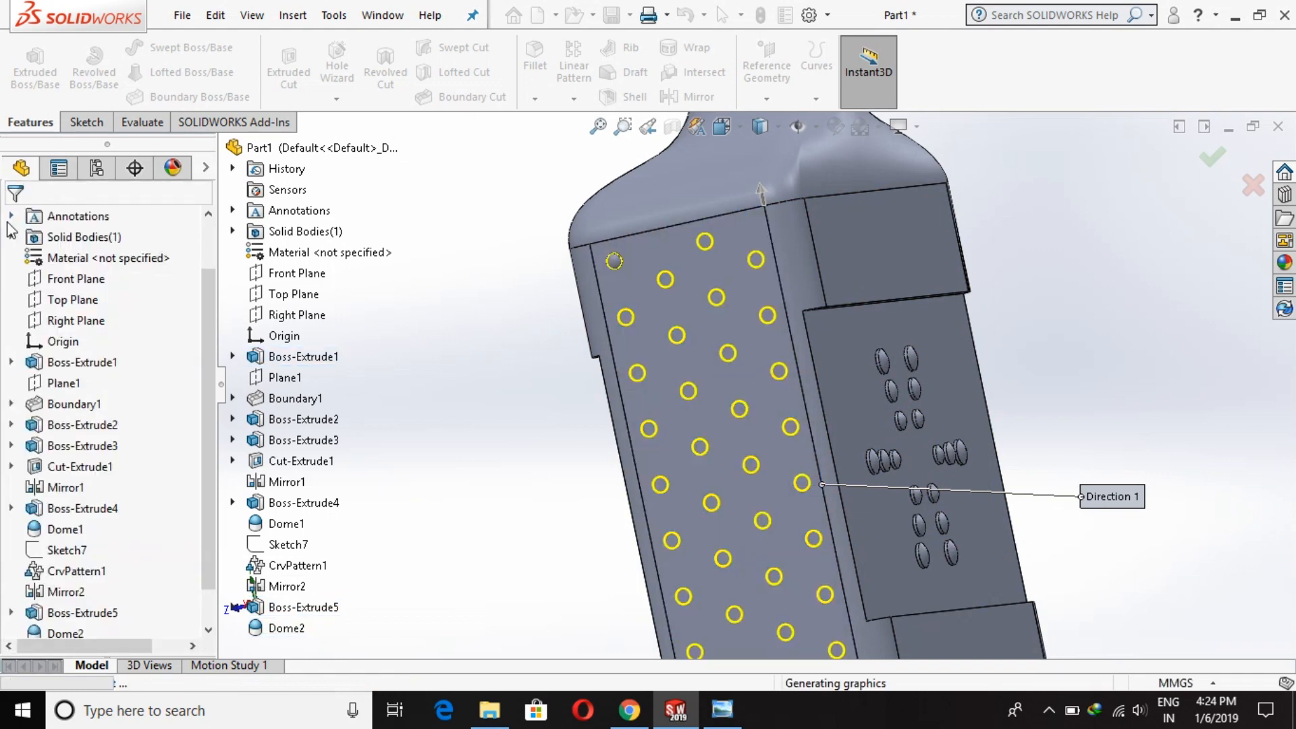
{"action": "scroll", "coordinate": [735, 615], "scroll_direction": "up", "scroll_amount": 2}
{"action": "middle_click_drag", "start_coordinate": [734, 614], "coordinate": [983, 293]}
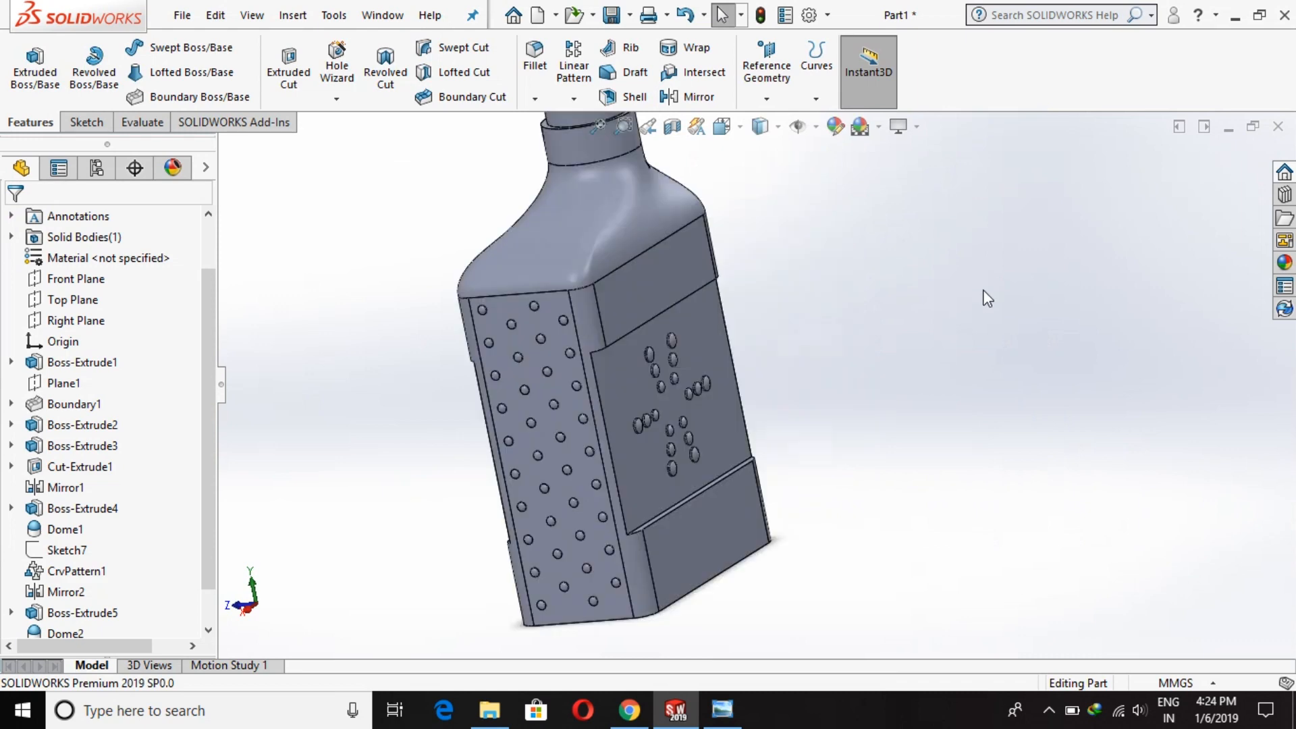
Step: Mirror the fill pattern about the Right Plane to the opposite narrow side, using the Geometry Pattern option
{"action": "left_click", "coordinate": [76, 321]}
{"action": "middle_click_drag", "start_coordinate": [1013, 379], "coordinate": [772, 127]}
{"action": "left_click", "coordinate": [697, 97]}
{"action": "left_click", "coordinate": [307, 645]}
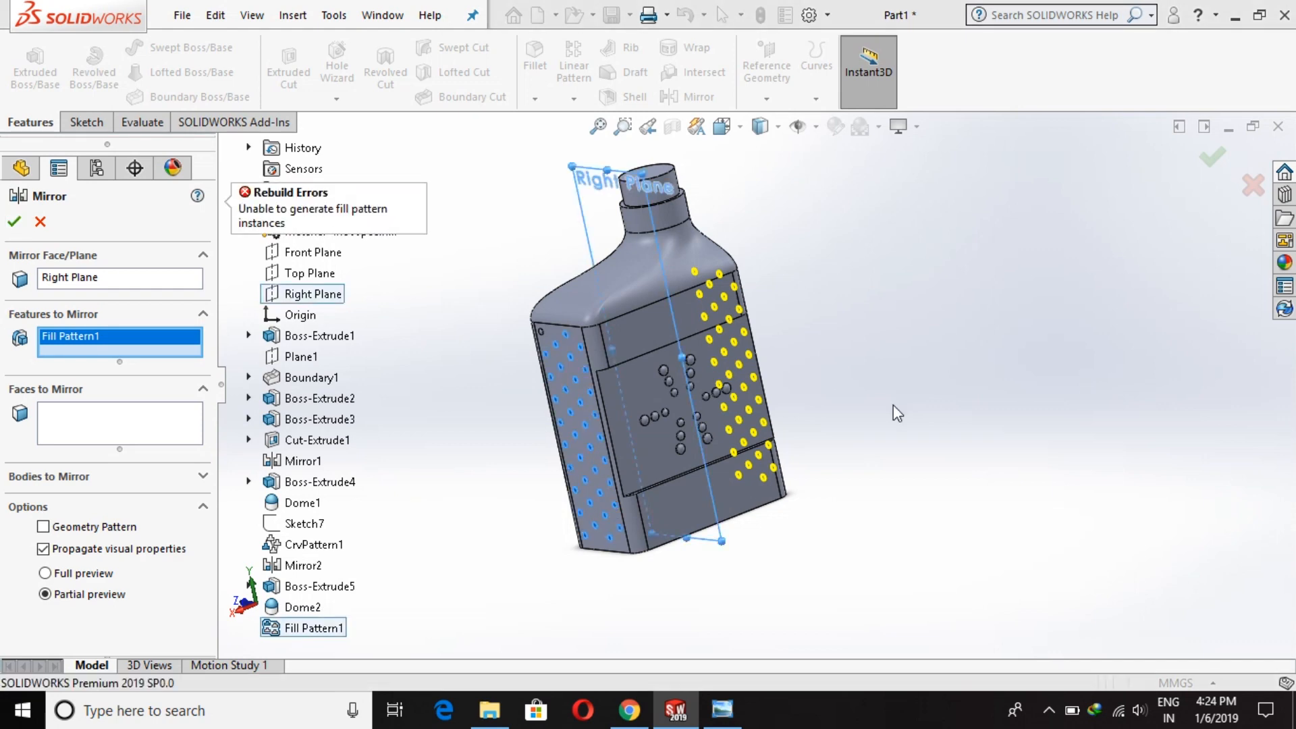
{"action": "scroll", "coordinate": [896, 413], "scroll_direction": "down", "scroll_amount": 3}
{"action": "left_click", "coordinate": [42, 526]}
{"action": "scroll", "coordinate": [795, 351], "scroll_direction": "up", "scroll_amount": 2}
{"action": "middle_click_drag", "start_coordinate": [795, 350], "coordinate": [753, 389]}
{"action": "scroll", "coordinate": [74, 595], "scroll_direction": "down", "scroll_amount": 1}
Step: Review the fill pattern's features and options, and inspect the patterned narrow sides of the bottle
{"action": "left_click", "coordinate": [66, 593]}
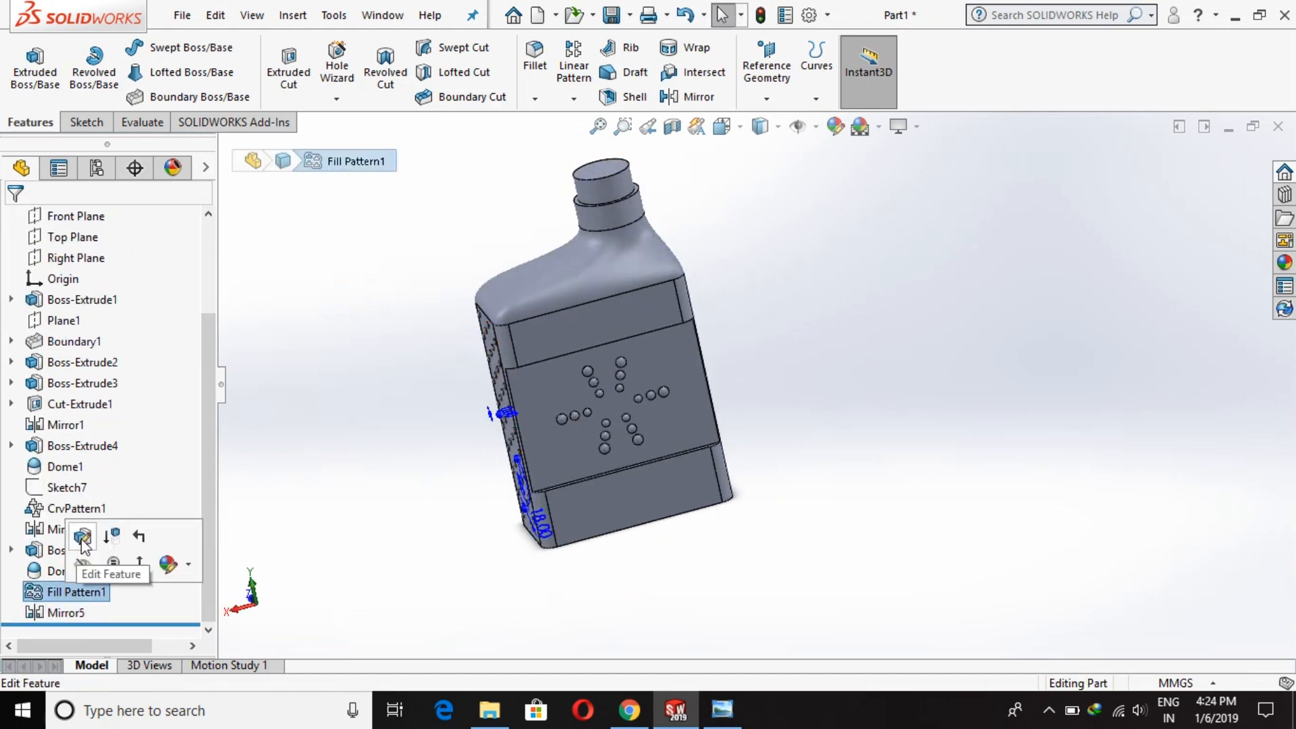
{"action": "left_click", "coordinate": [85, 529]}
{"action": "scroll", "coordinate": [147, 555], "scroll_direction": "down", "scroll_amount": 5}
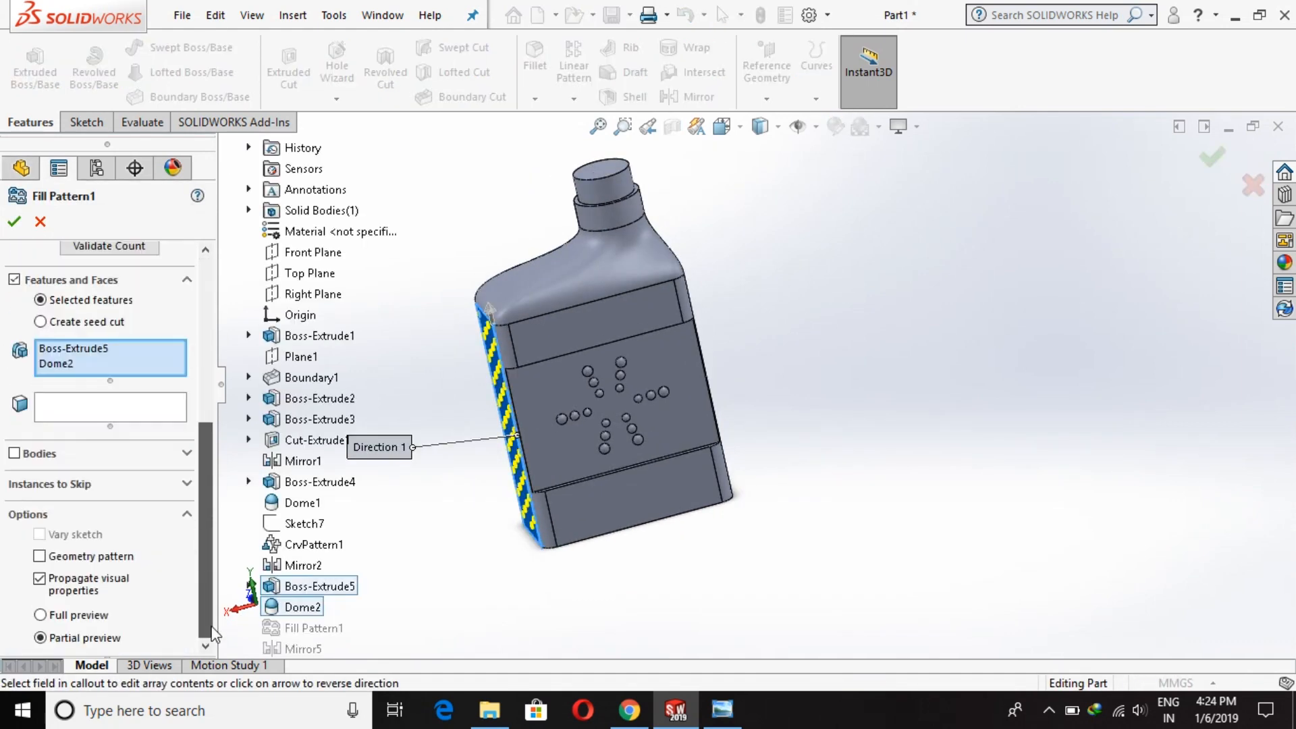
{"action": "left_click", "coordinate": [14, 222]}
{"action": "scroll", "coordinate": [499, 472], "scroll_direction": "down", "scroll_amount": 2}
{"action": "middle_click_drag", "start_coordinate": [509, 465], "coordinate": [630, 481]}
{"action": "scroll", "coordinate": [630, 485], "scroll_direction": "up", "scroll_amount": 3}
{"action": "middle_click_drag", "start_coordinate": [848, 321], "coordinate": [1051, 465]}
{"action": "scroll", "coordinate": [645, 203], "scroll_direction": "down", "scroll_amount": 2}
Step: Shell the bottle with a 2 mm wall thickness, removing the circular top face of the neck, with the preview shown
{"action": "left_click", "coordinate": [645, 203]}
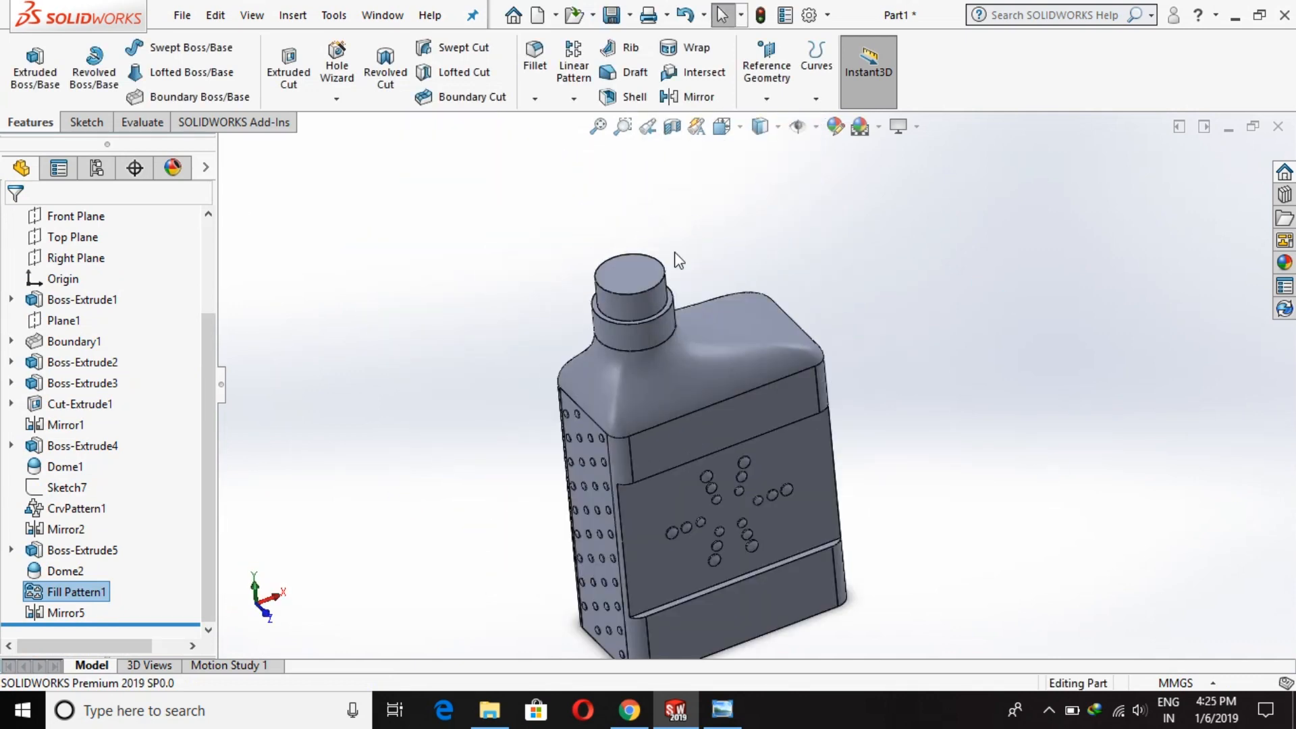
{"action": "left_click", "coordinate": [634, 102]}
{"action": "left_click", "coordinate": [625, 275]}
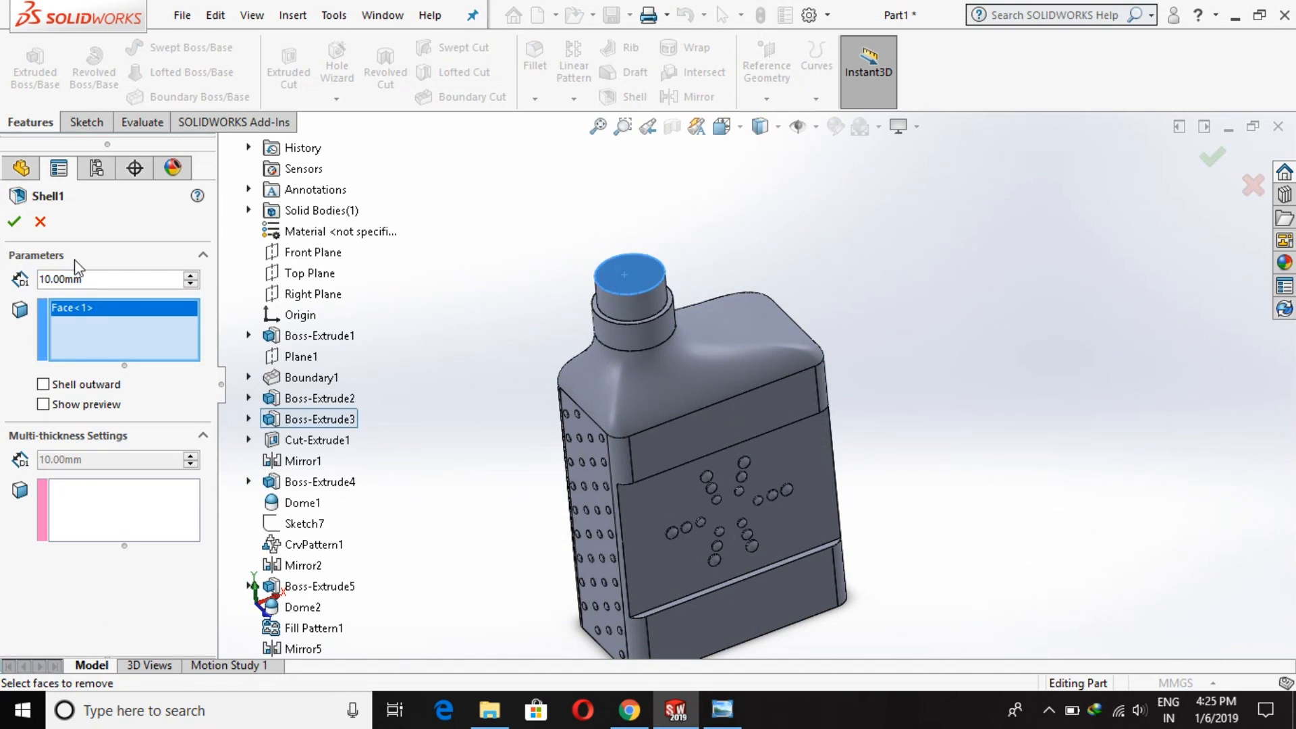
{"action": "type", "text": "2"}
{"action": "key", "text": "Return"}
{"action": "left_click", "coordinate": [81, 407]}
{"action": "middle_click_drag", "start_coordinate": [875, 342], "coordinate": [854, 413]}
{"action": "left_click", "coordinate": [15, 221]}
{"action": "left_click", "coordinate": [779, 379]}
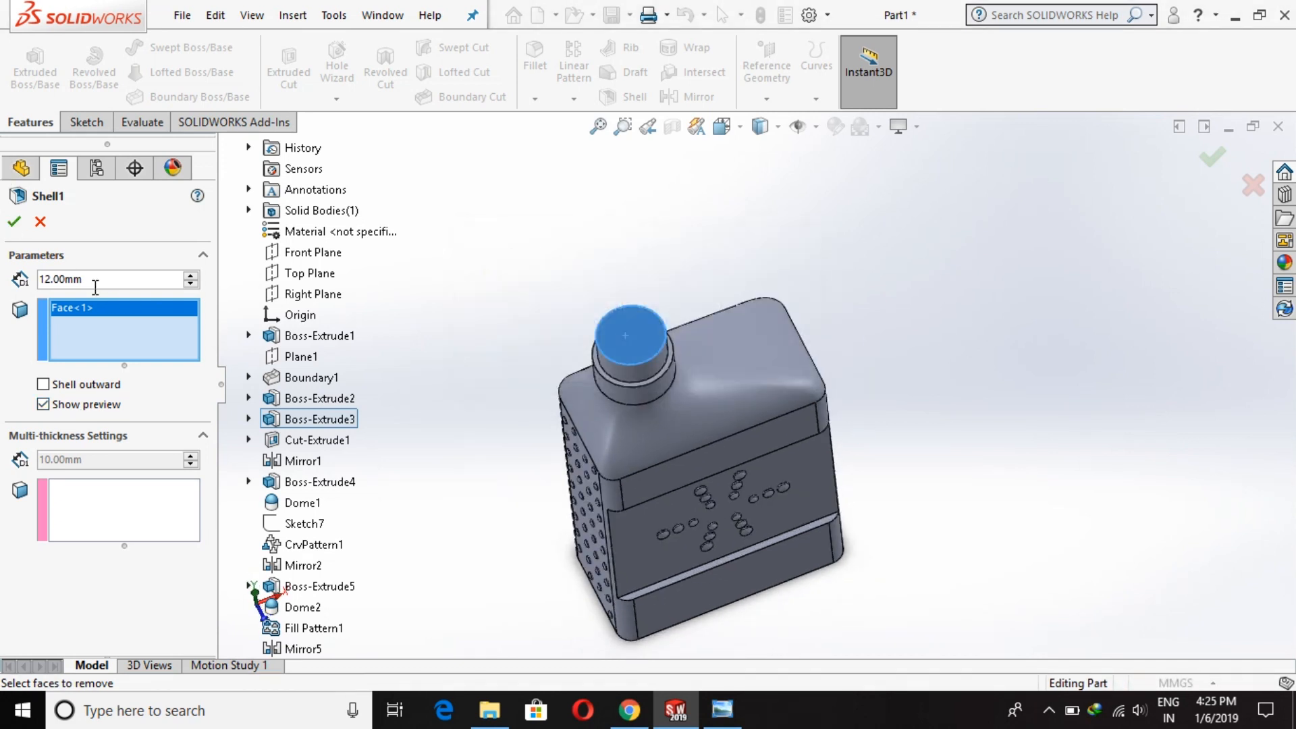
{"action": "left_click", "coordinate": [15, 224]}
{"action": "left_click", "coordinate": [695, 376]}
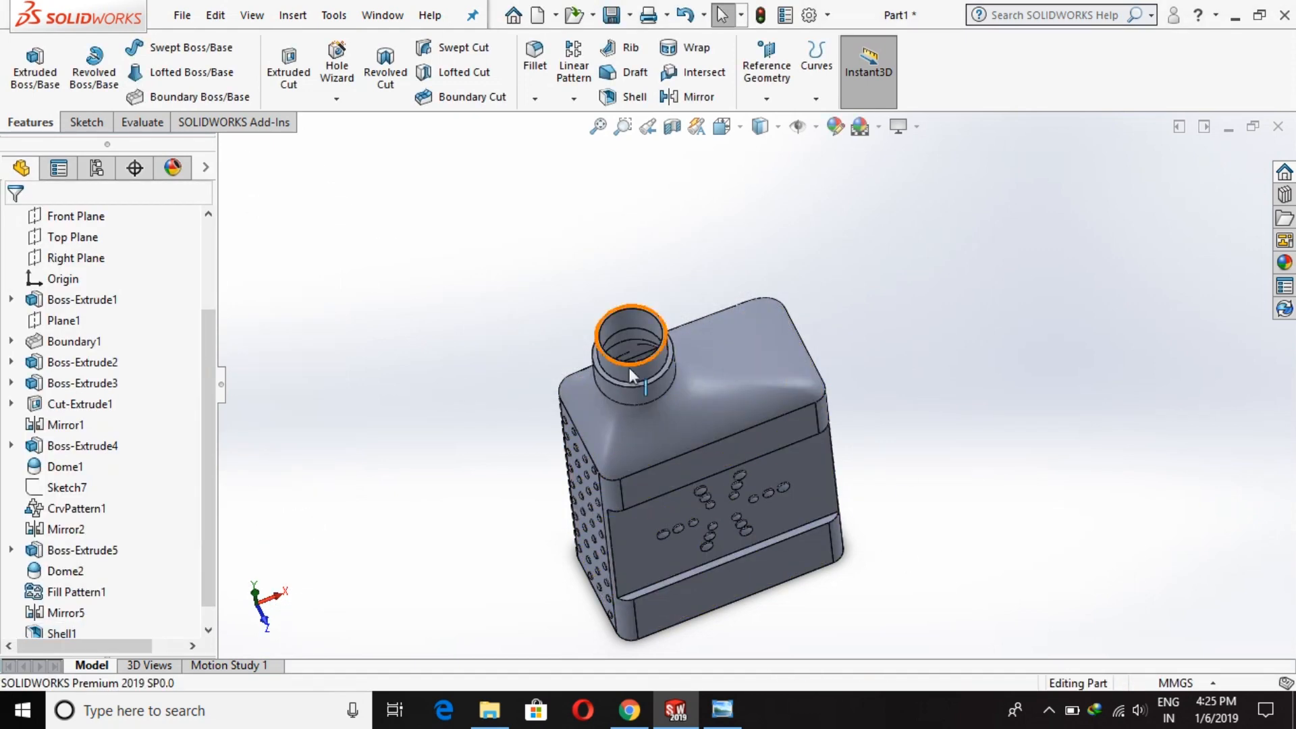
Step: Inspect the hollow bottle from several angles, including the neck opening and the dotted sides
{"action": "scroll", "coordinate": [629, 376], "scroll_direction": "down", "scroll_amount": 4}
{"action": "scroll", "coordinate": [717, 442], "scroll_direction": "up", "scroll_amount": 6}
{"action": "middle_click_drag", "start_coordinate": [728, 432], "coordinate": [999, 560]}
{"action": "scroll", "coordinate": [817, 483], "scroll_direction": "down", "scroll_amount": 5}
{"action": "middle_click_drag", "start_coordinate": [816, 483], "coordinate": [977, 418]}
{"action": "scroll", "coordinate": [977, 419], "scroll_direction": "up", "scroll_amount": 3}
{"action": "scroll", "coordinate": [611, 303], "scroll_direction": "down", "scroll_amount": 2}
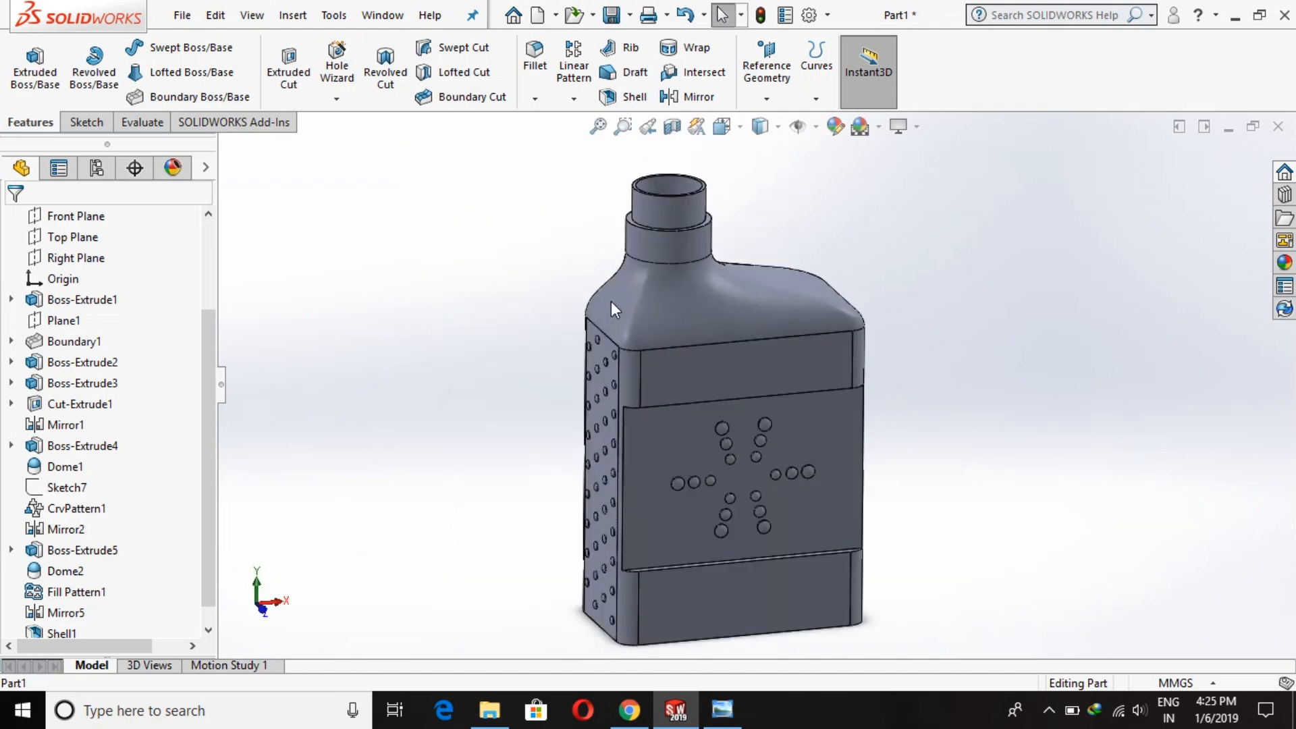